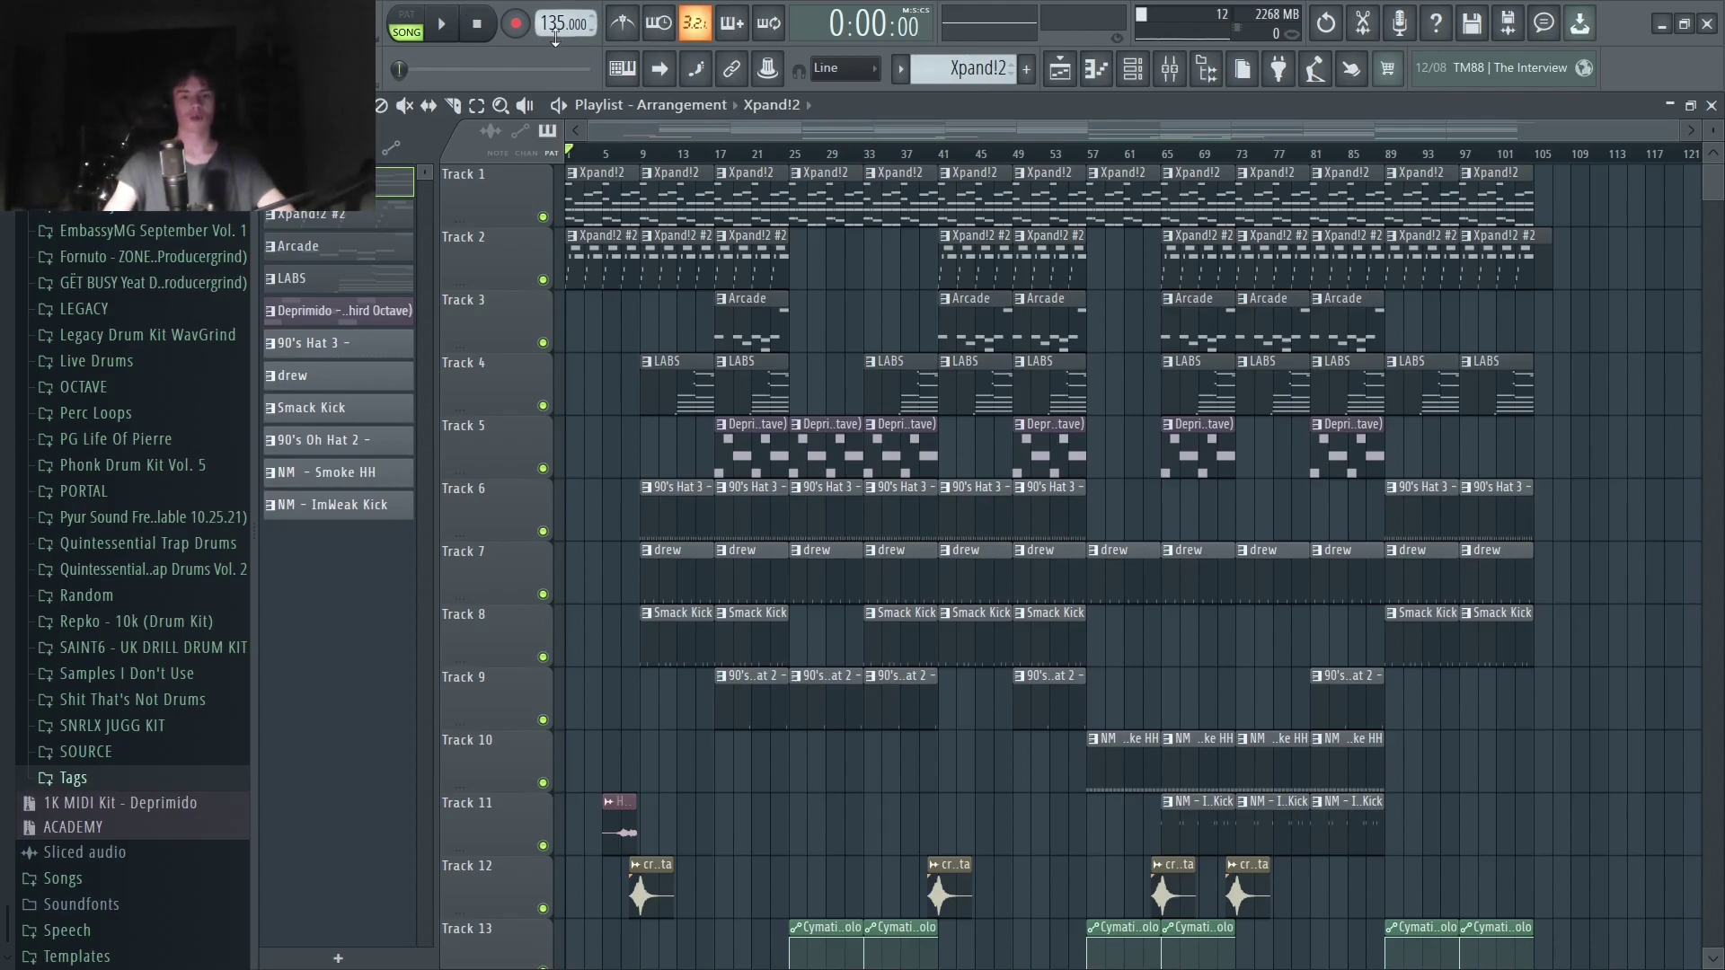
Open the Xpand!2 chord pattern in the piano roll, highlight all its notes and play it back.
key(F7)
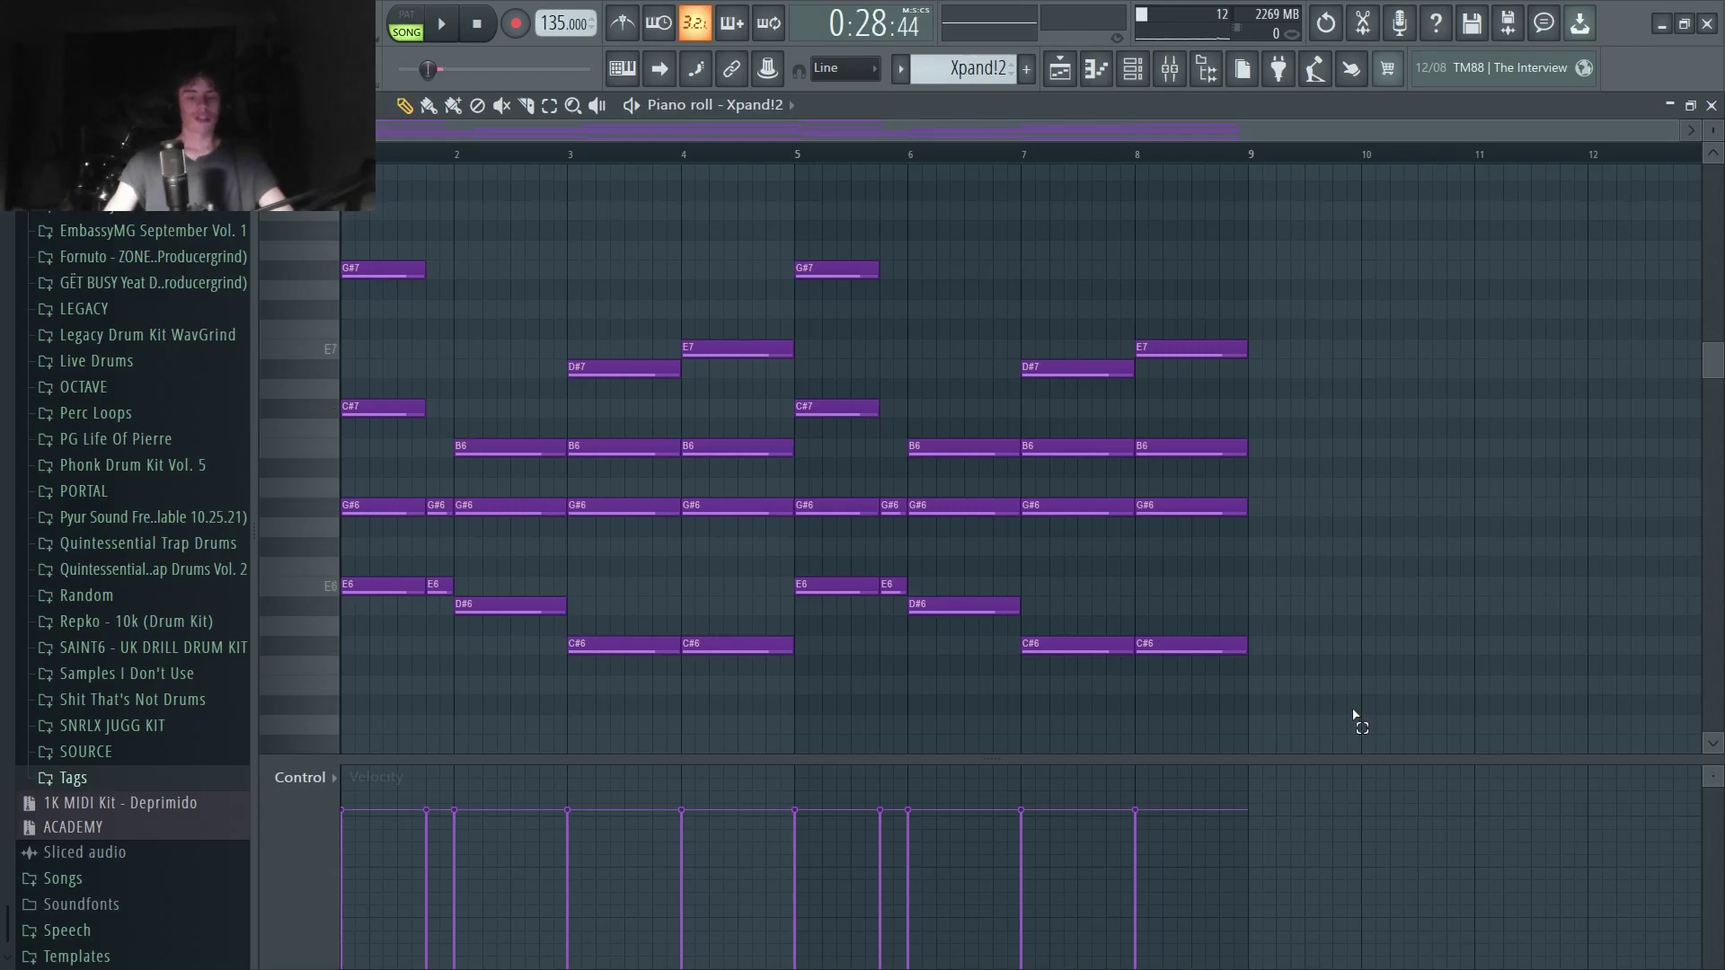
drag(1351, 716, 340, 221)
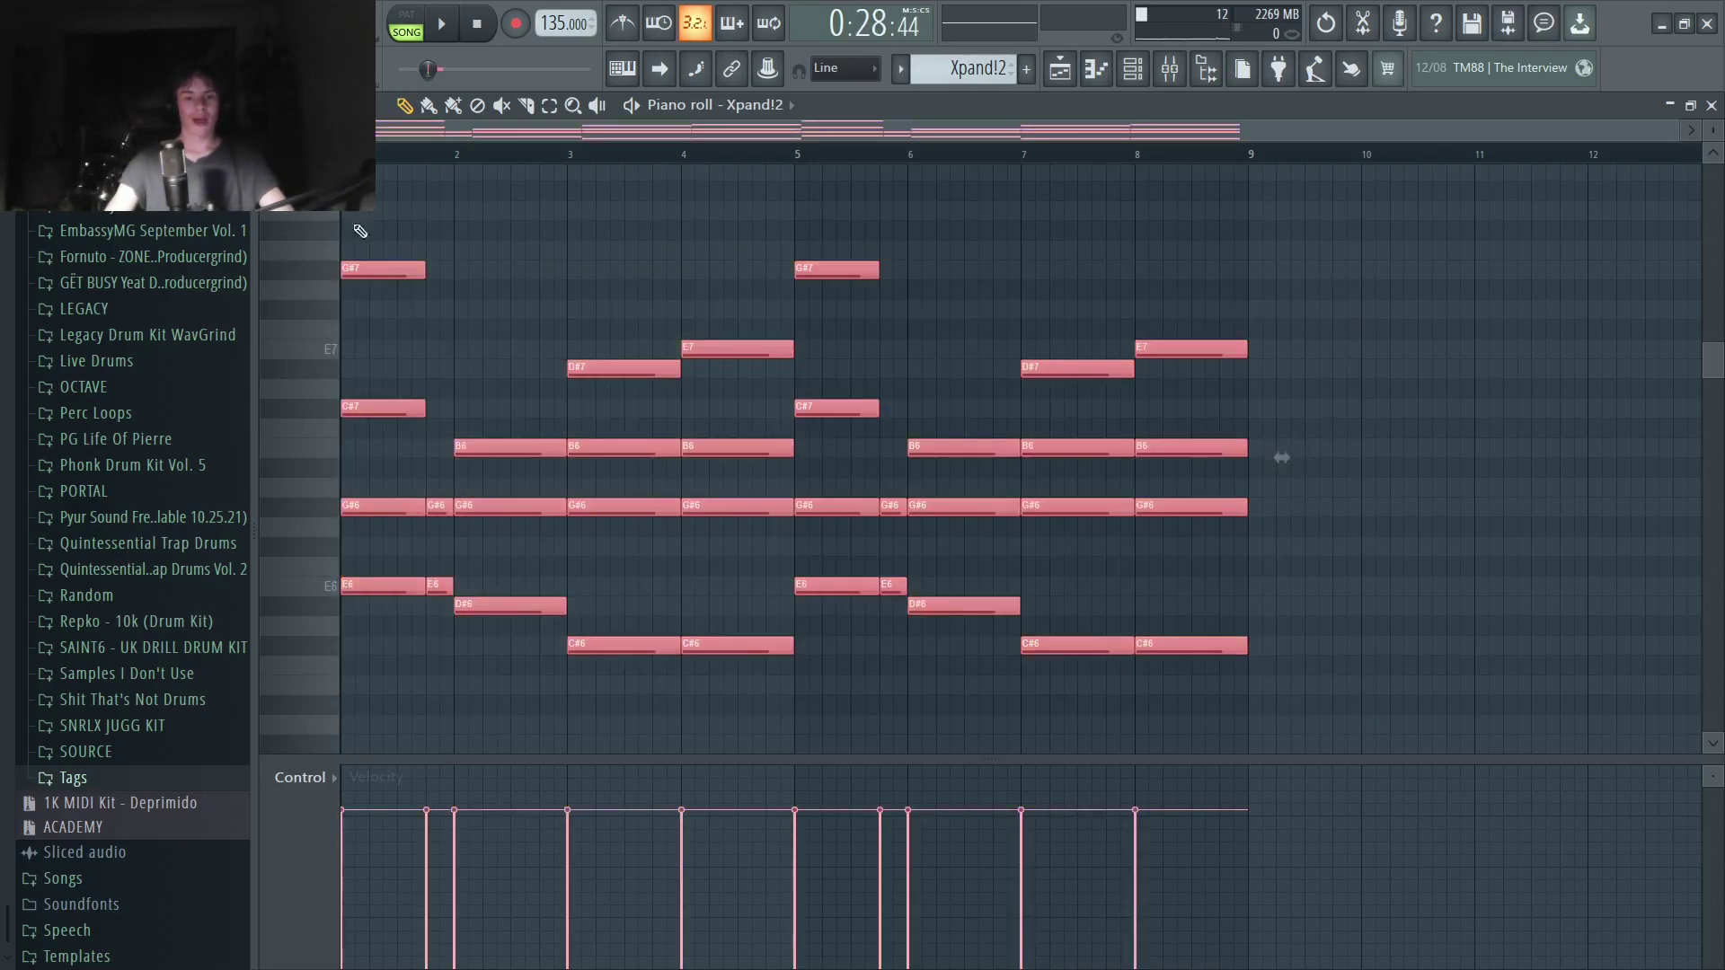
ctrl+click(1379, 324)
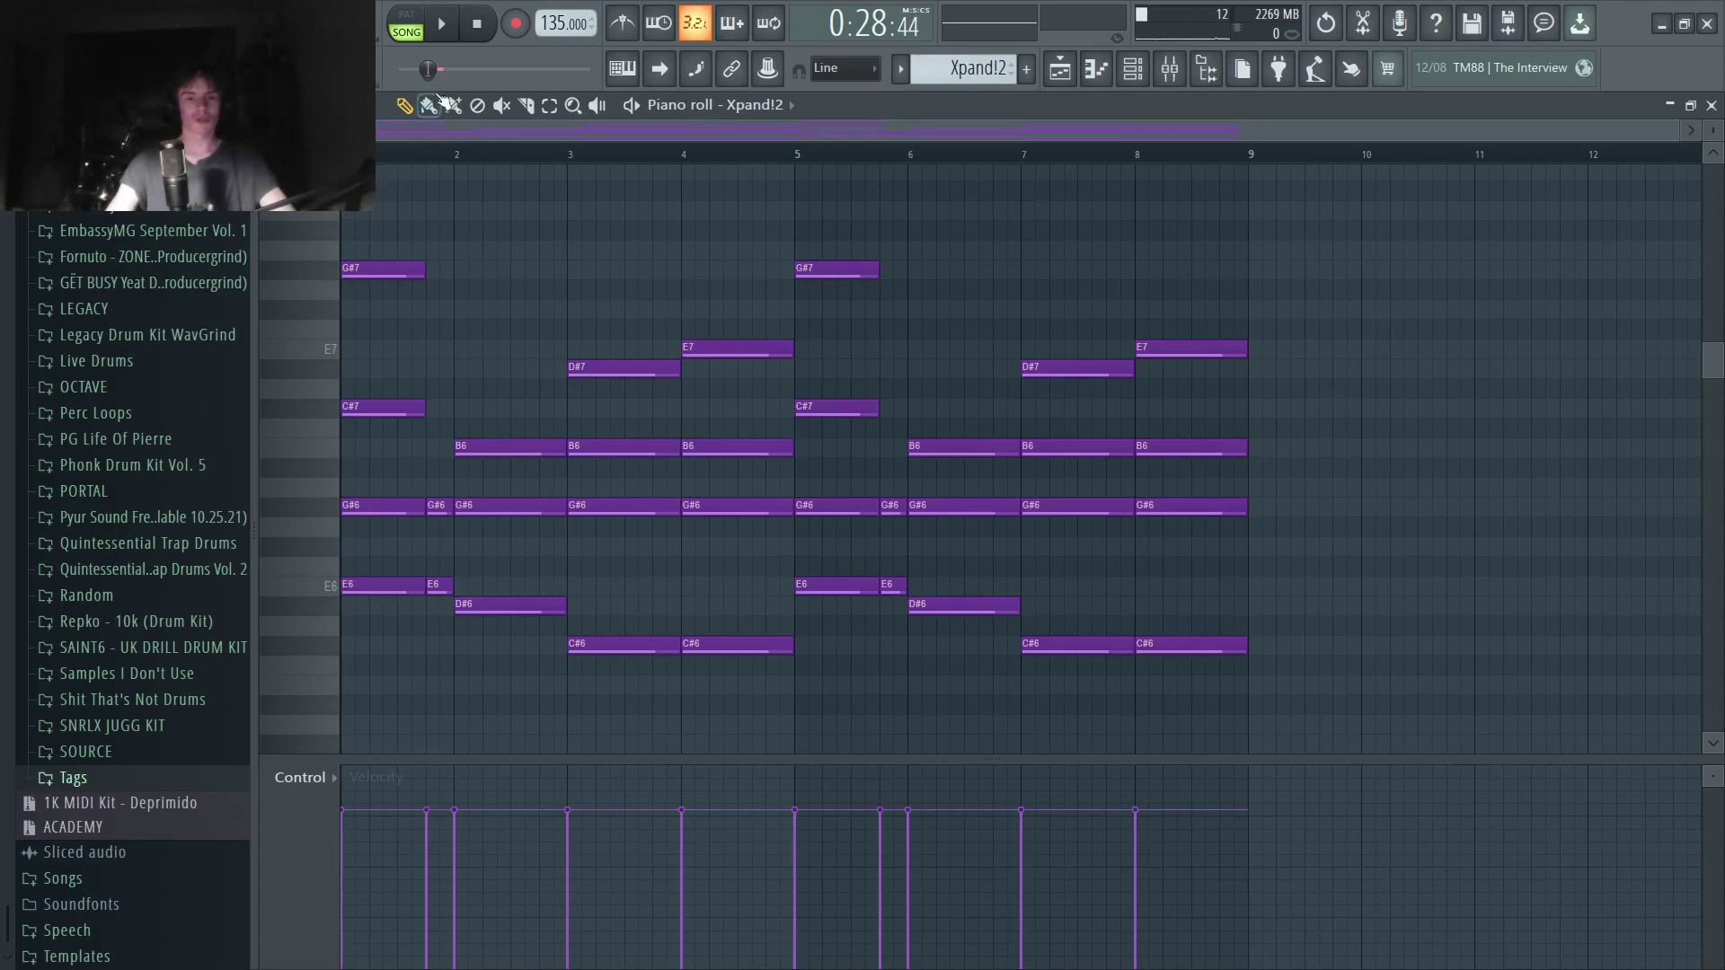
click(446, 25)
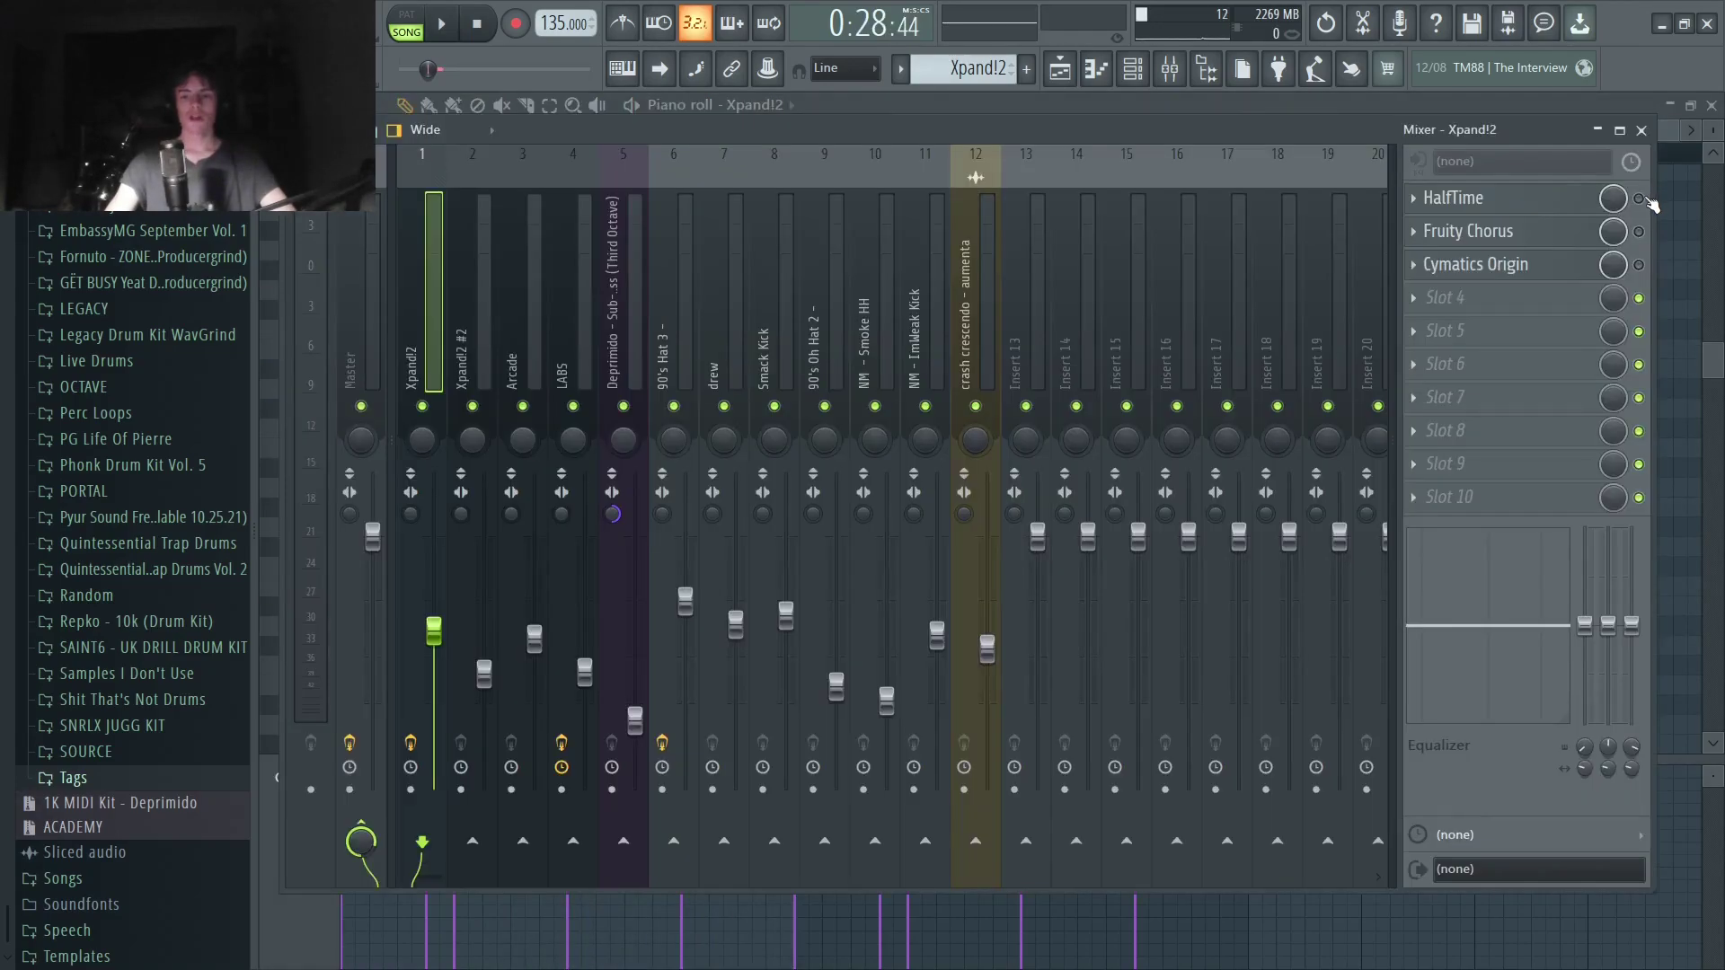
Enable the HalfTime and Fruity Chorus effects on the Xpand!2 mixer track and open their settings.
click(1641, 200)
click(1547, 209)
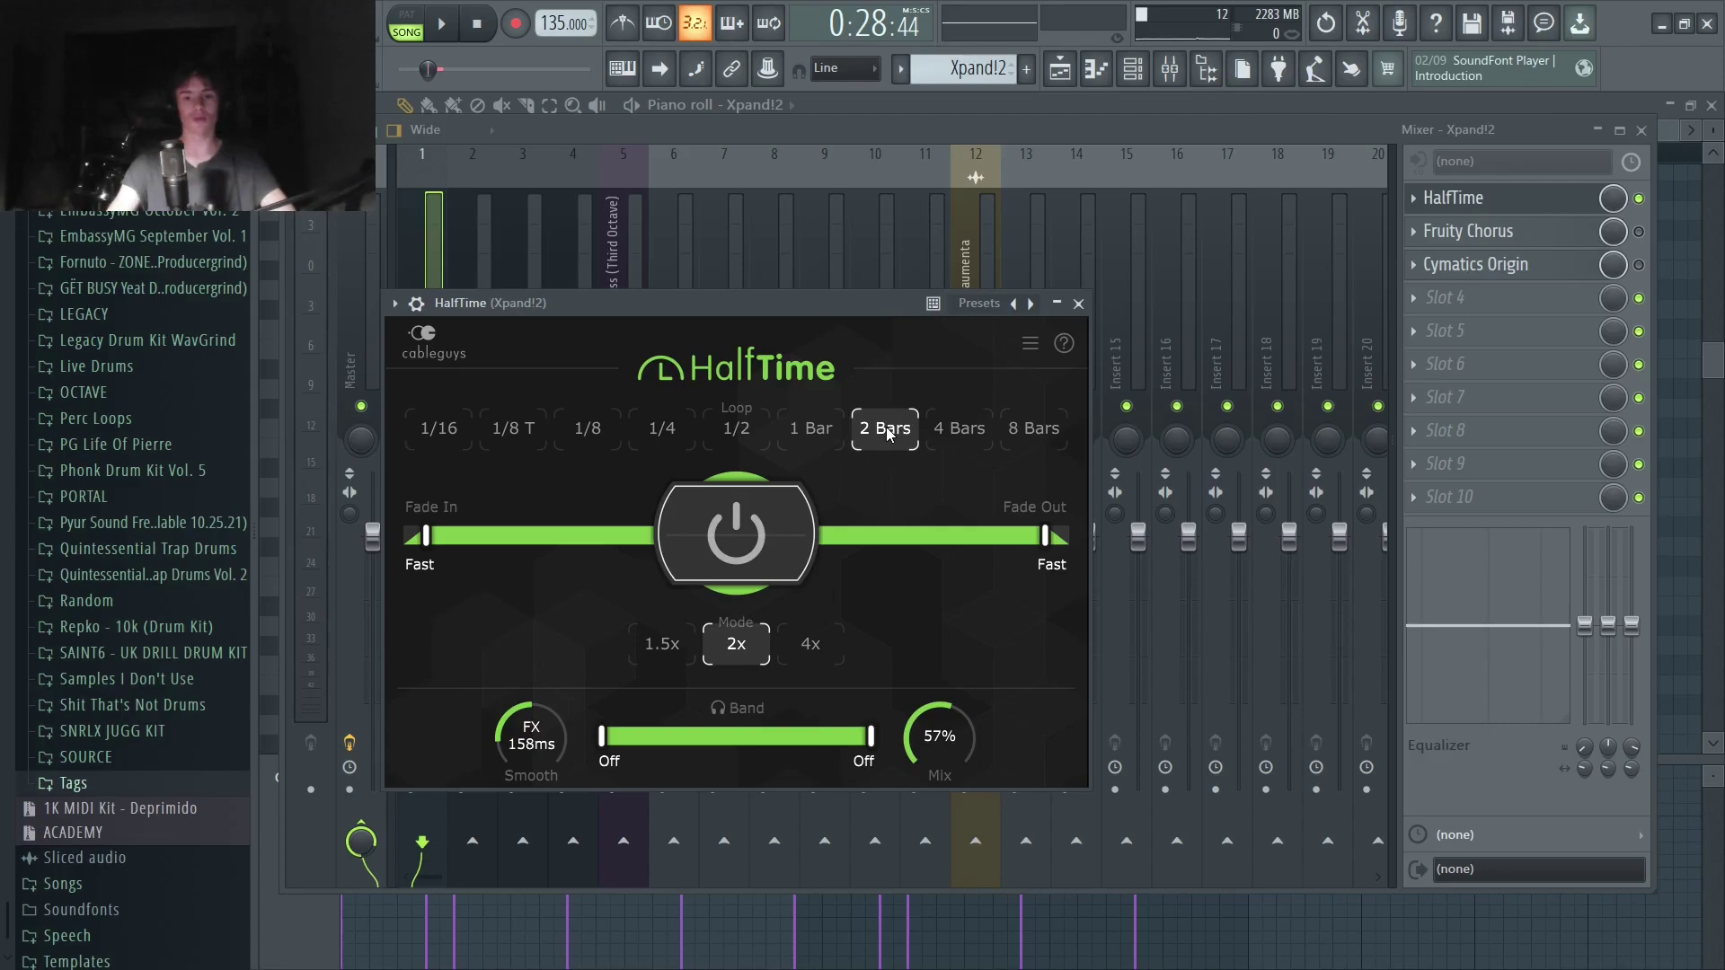
click(1438, 230)
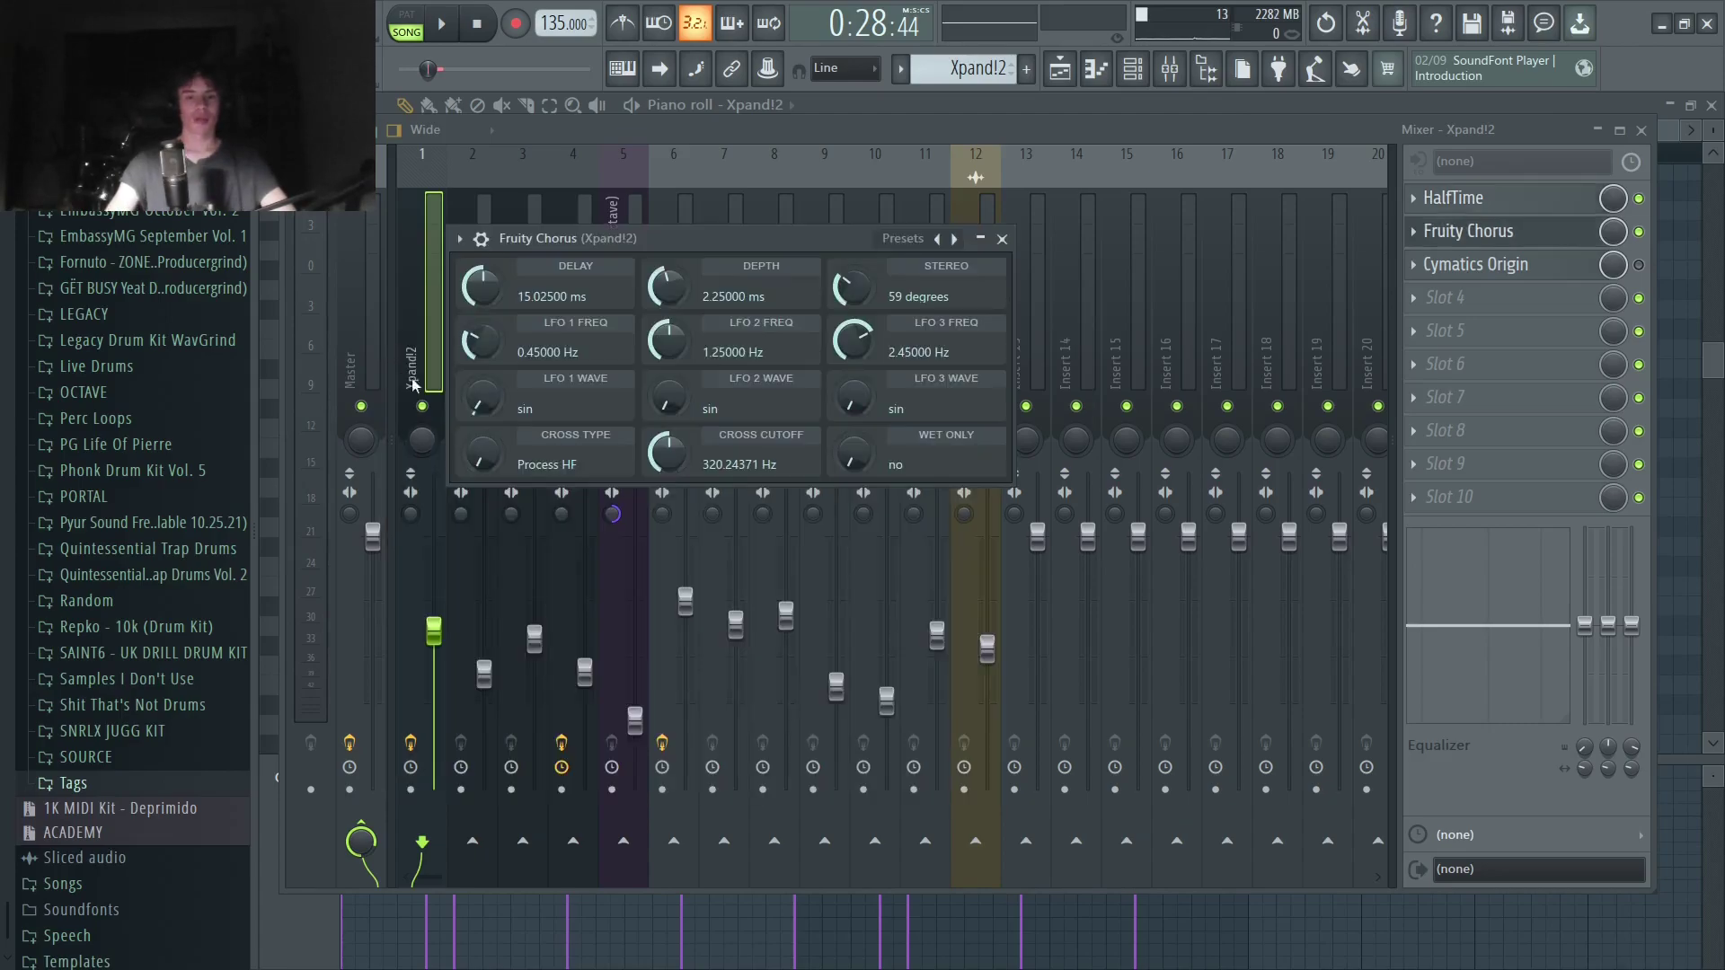
View the Cymatics Origin settings and highlight the effect's automation clips on Track 13 of the playlist.
click(1468, 264)
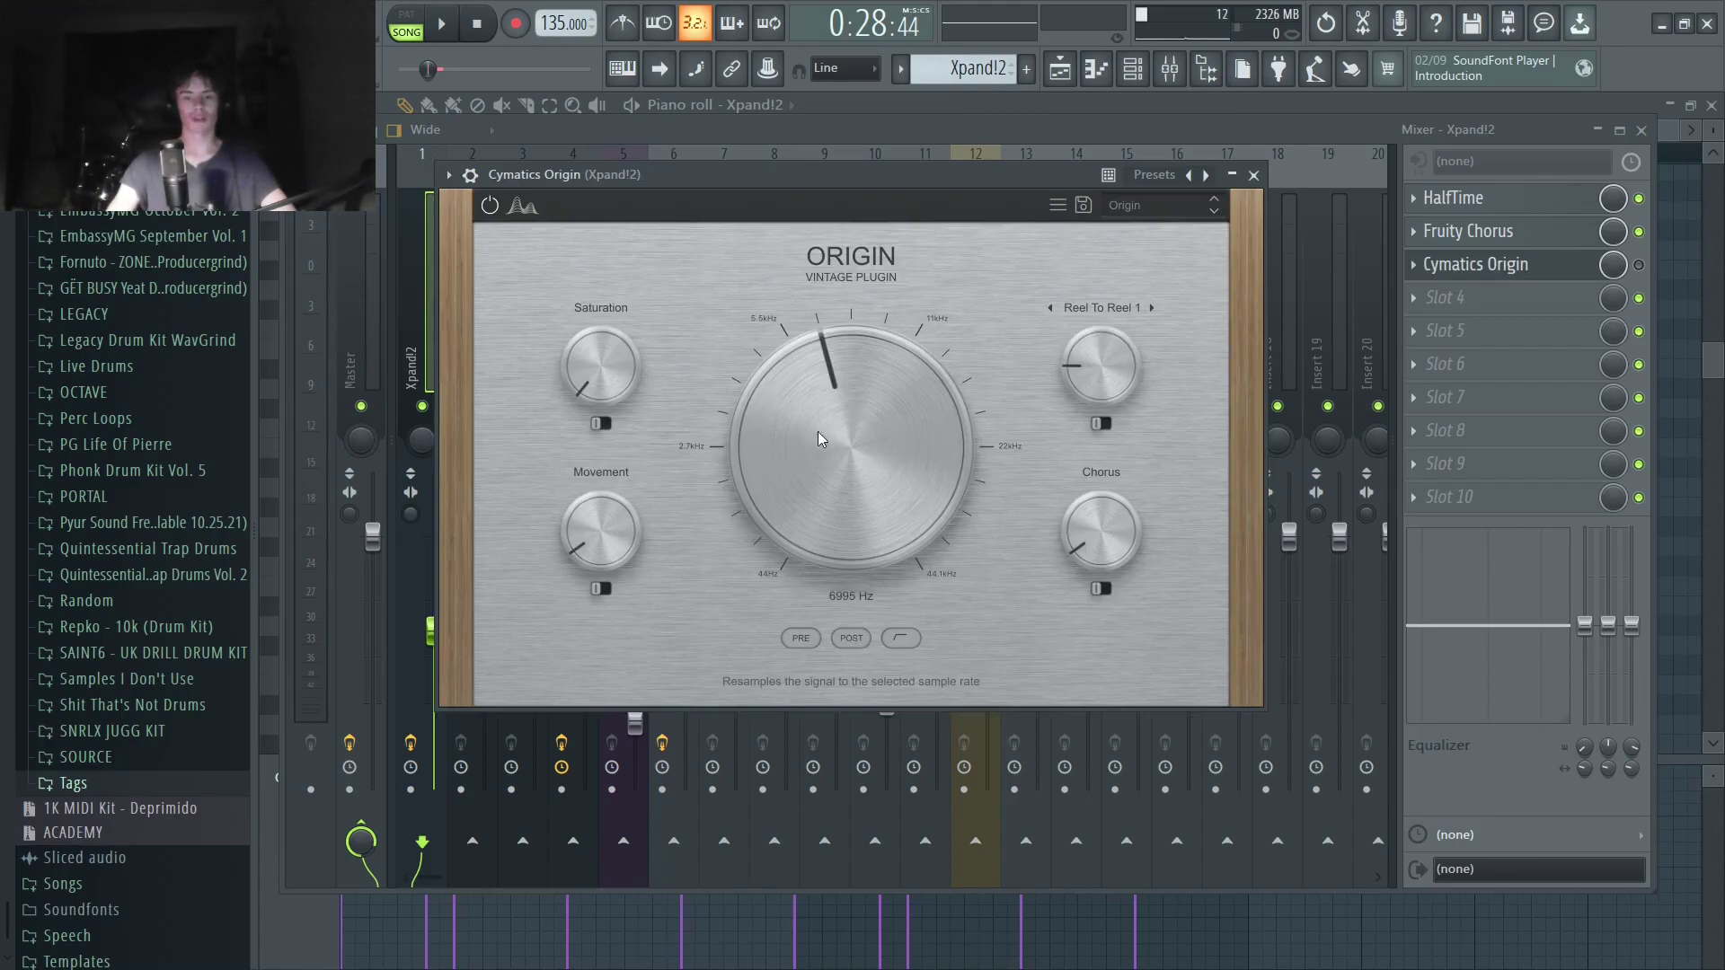
drag(774, 669, 1521, 726)
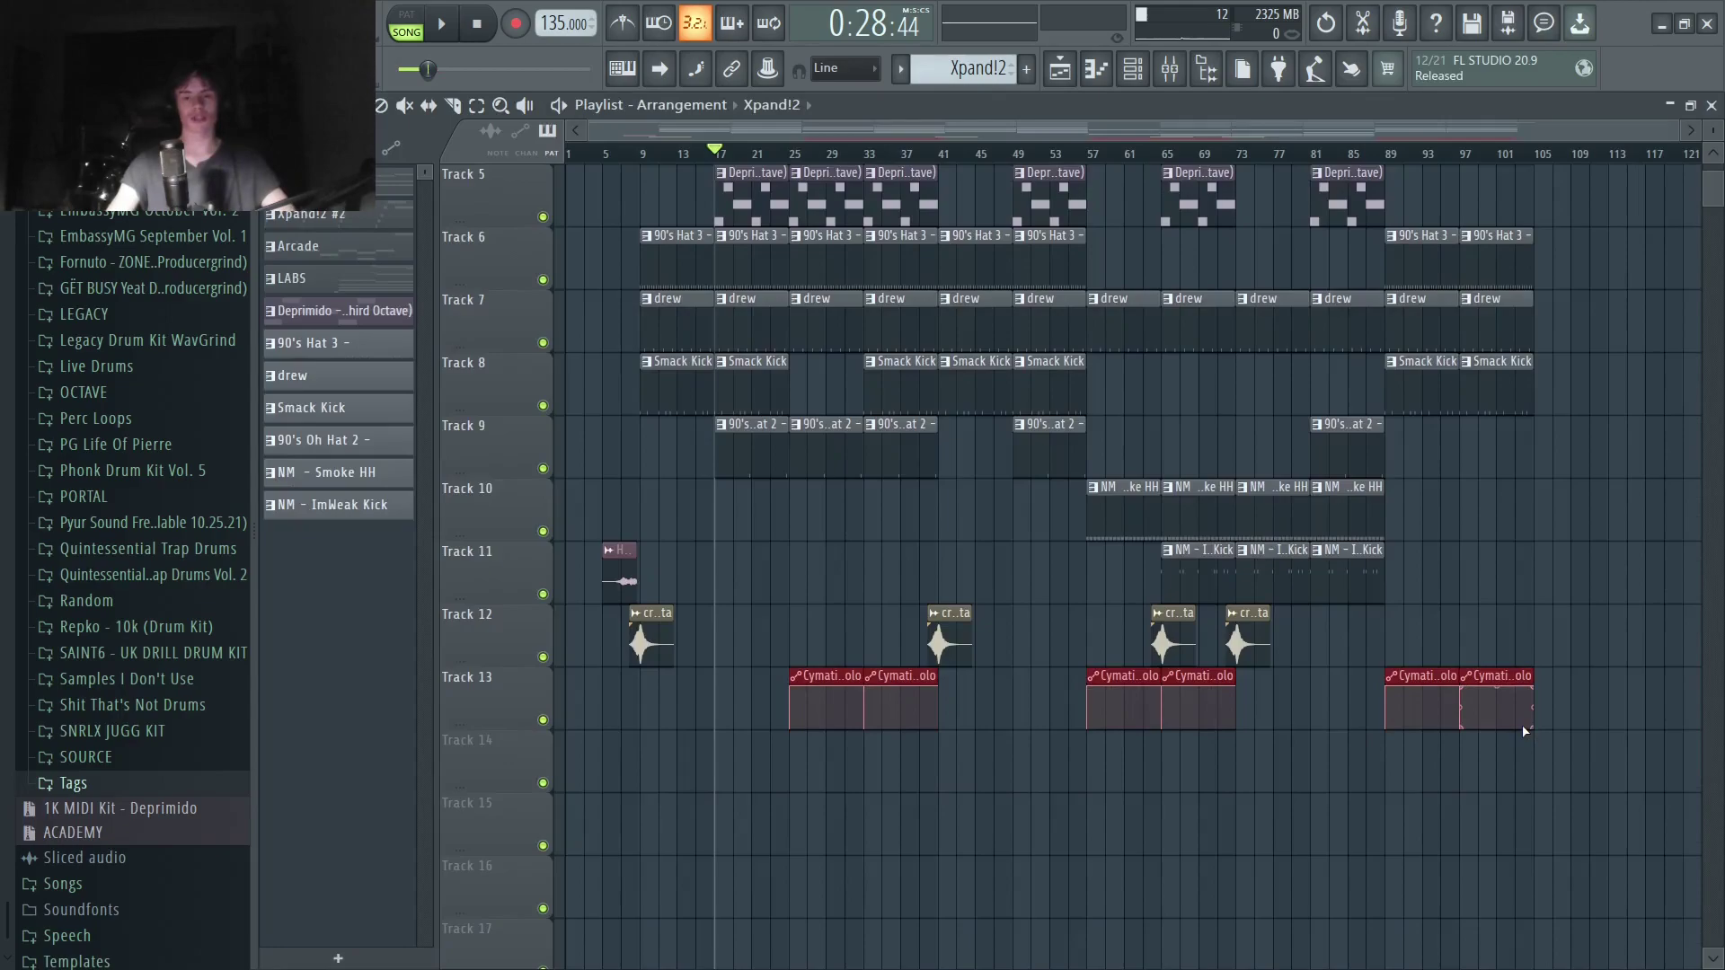
click(1397, 861)
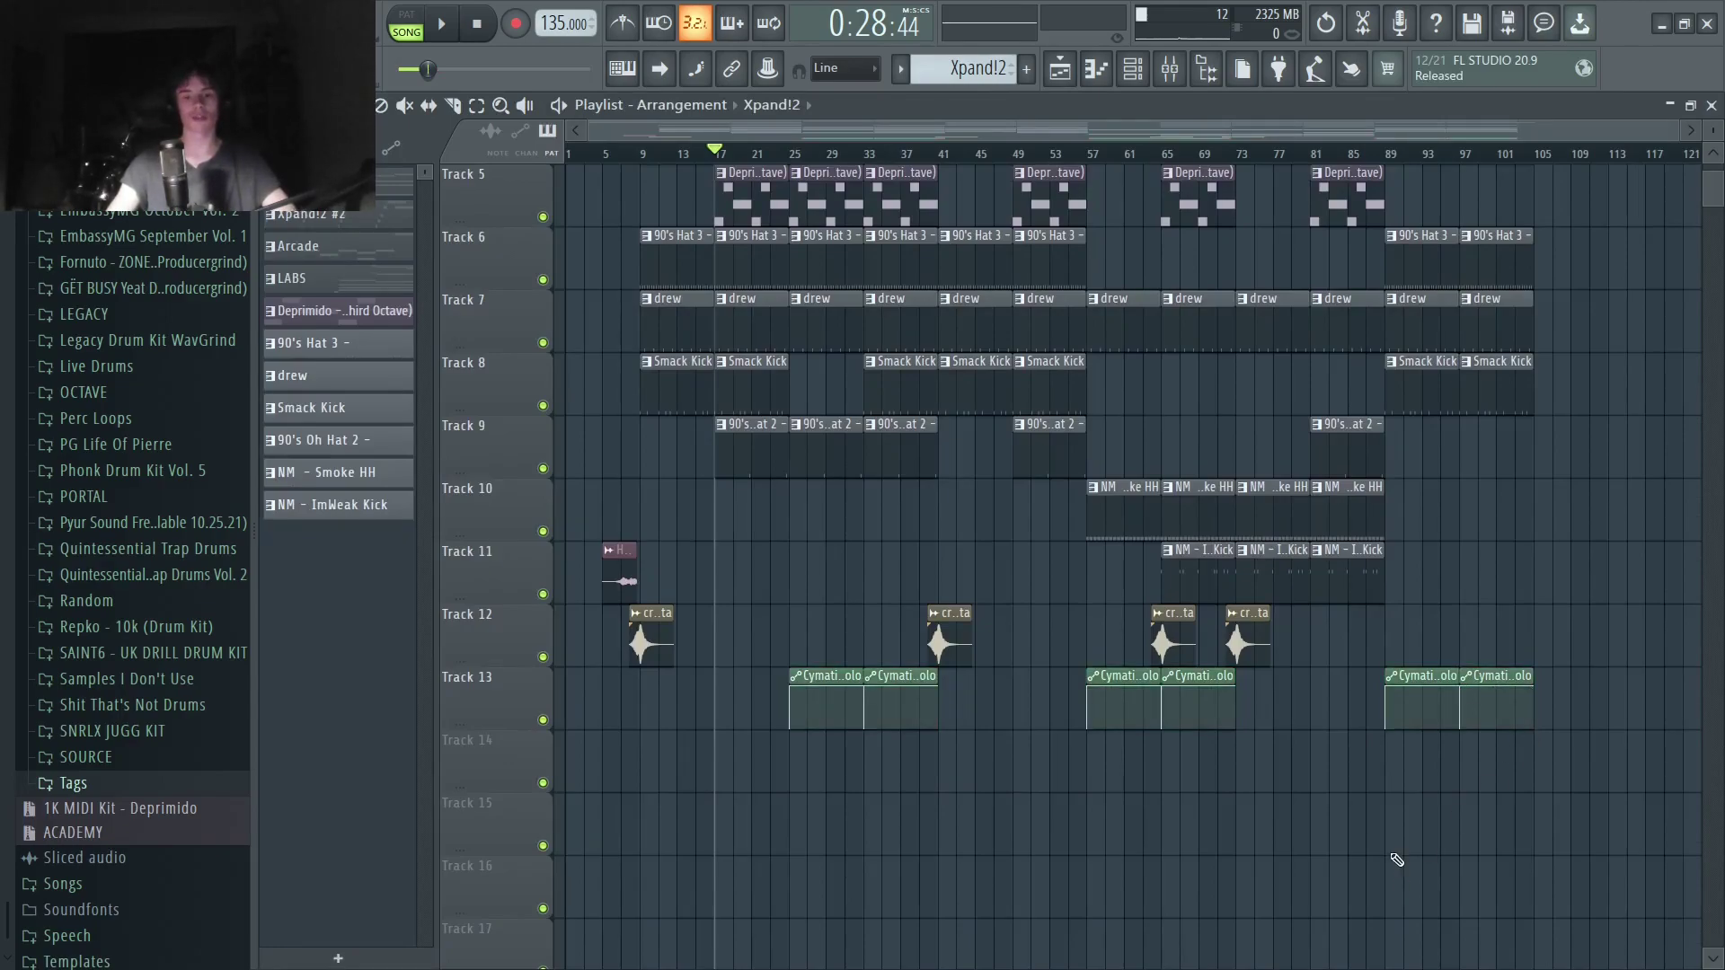
Open the Xpand!2 #2 pattern in the piano roll and examine its rising note runs up close.
scroll(1397, 861, up, 4)
double_click(1184, 266)
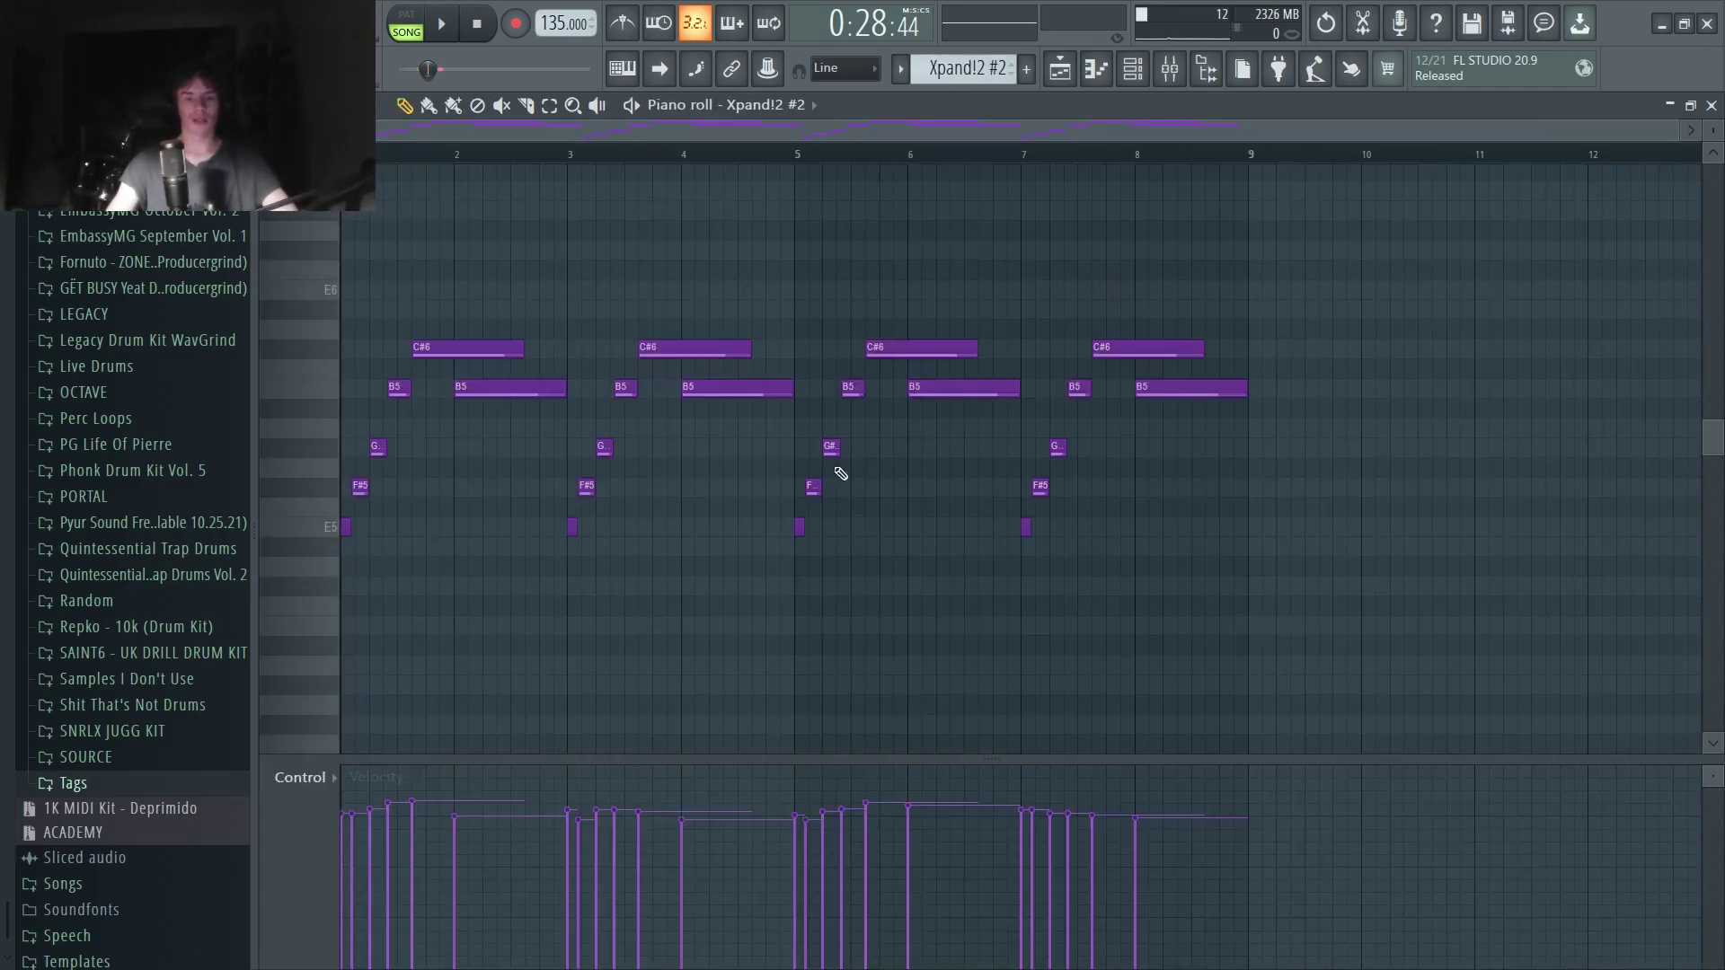
drag(1443, 712, 341, 230)
ctrl+click(481, 263)
scroll(362, 667, up, 5)
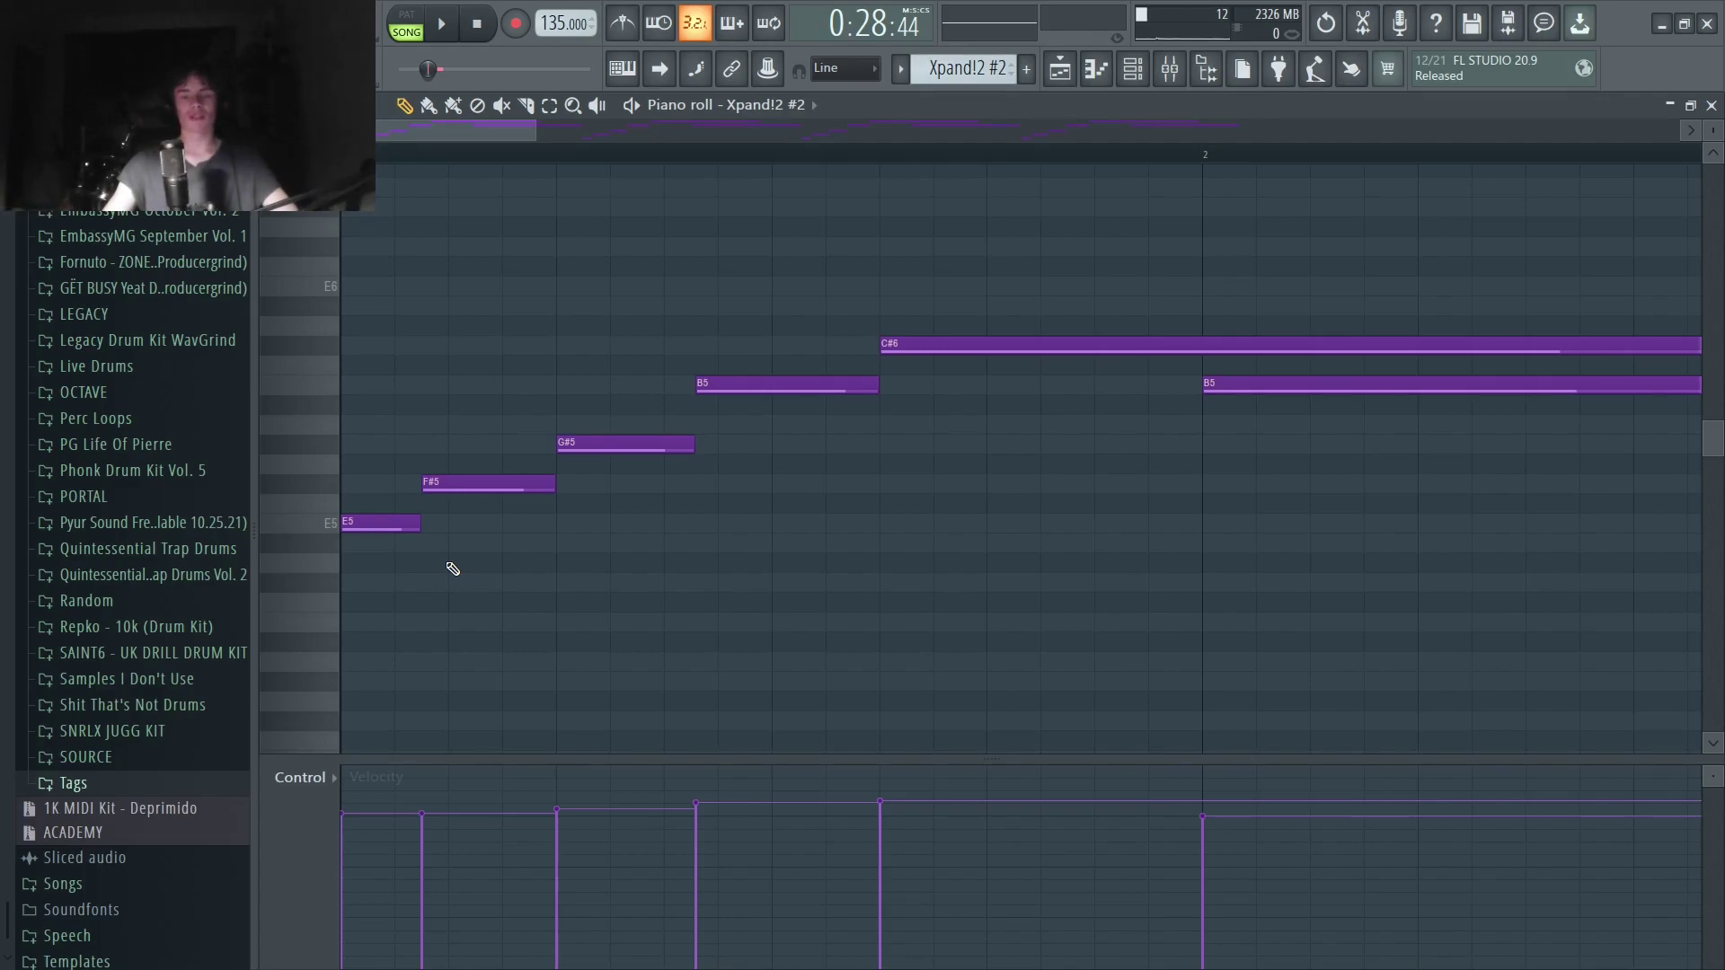
scroll(453, 569, down, 5)
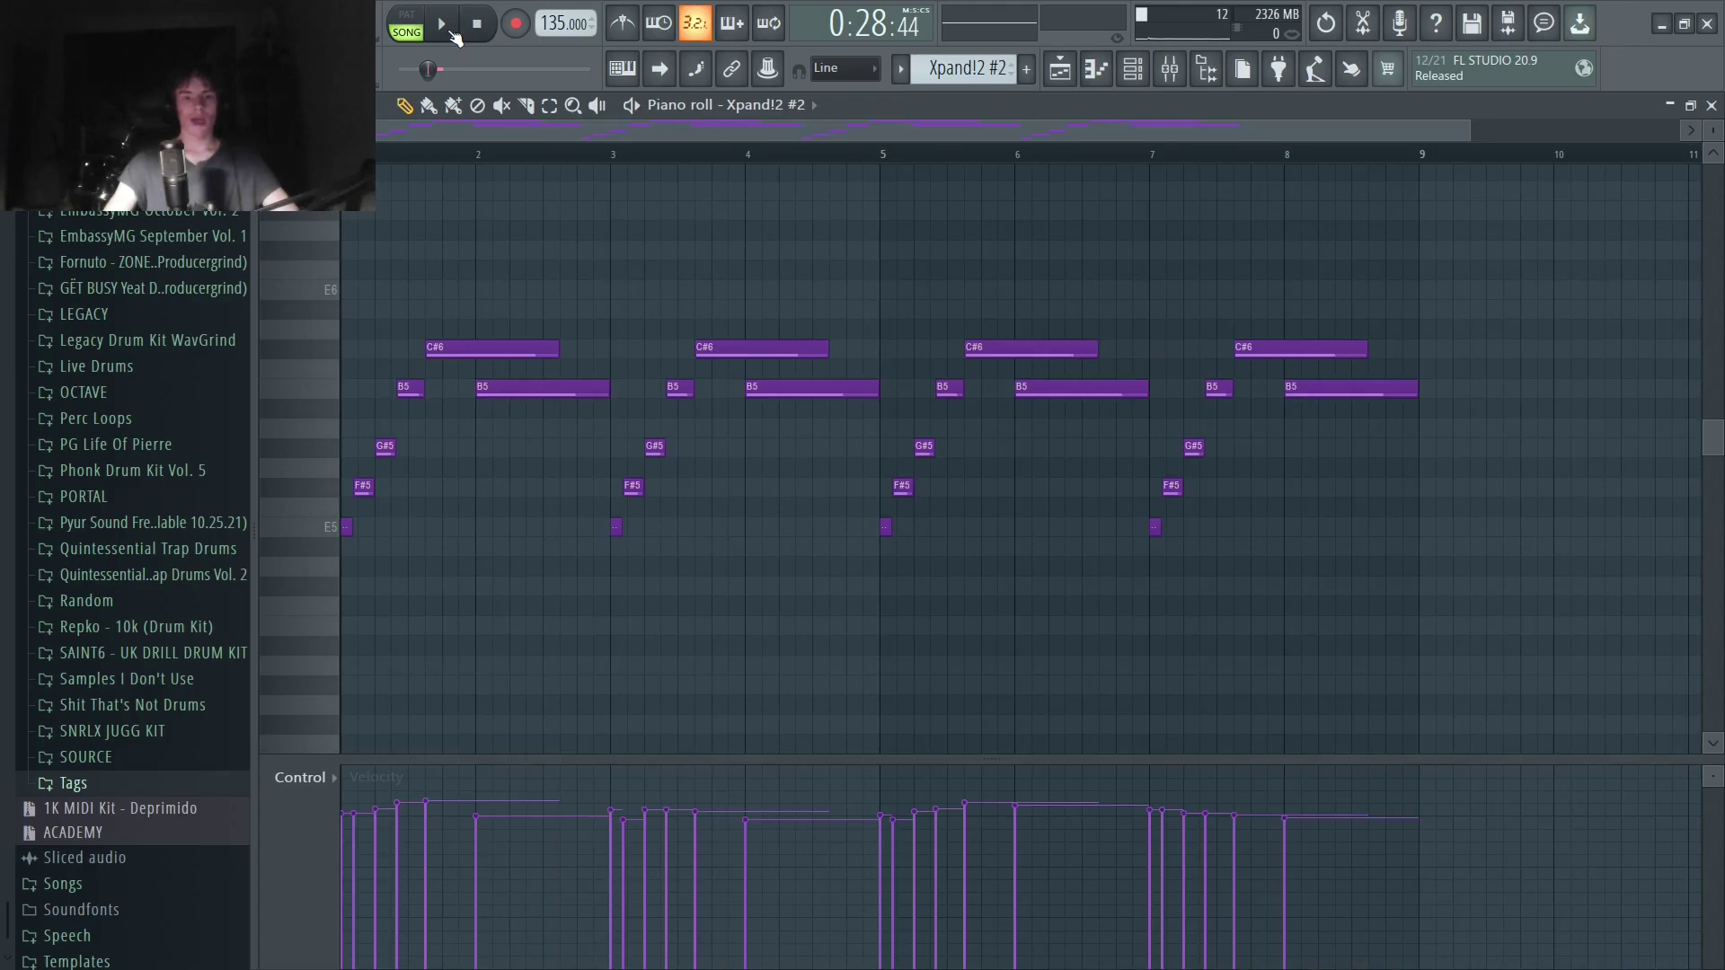
Play back the Xpand!2 #2 melody, stop it, and highlight its notes.
click(452, 32)
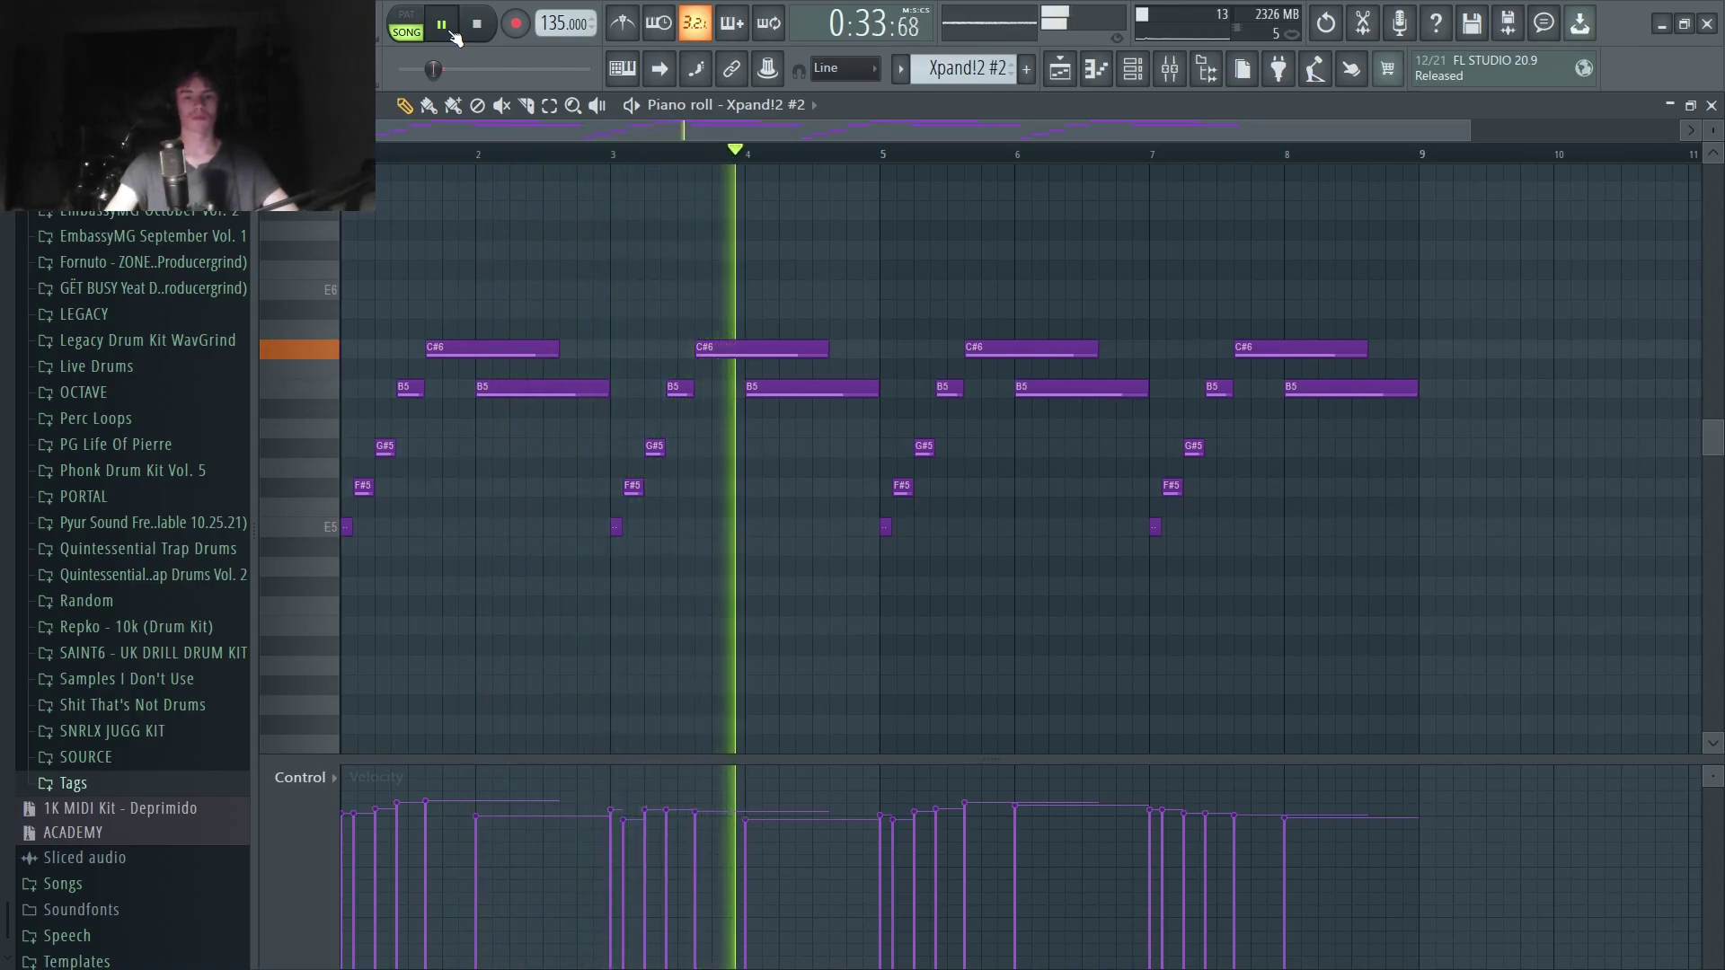
key(space)
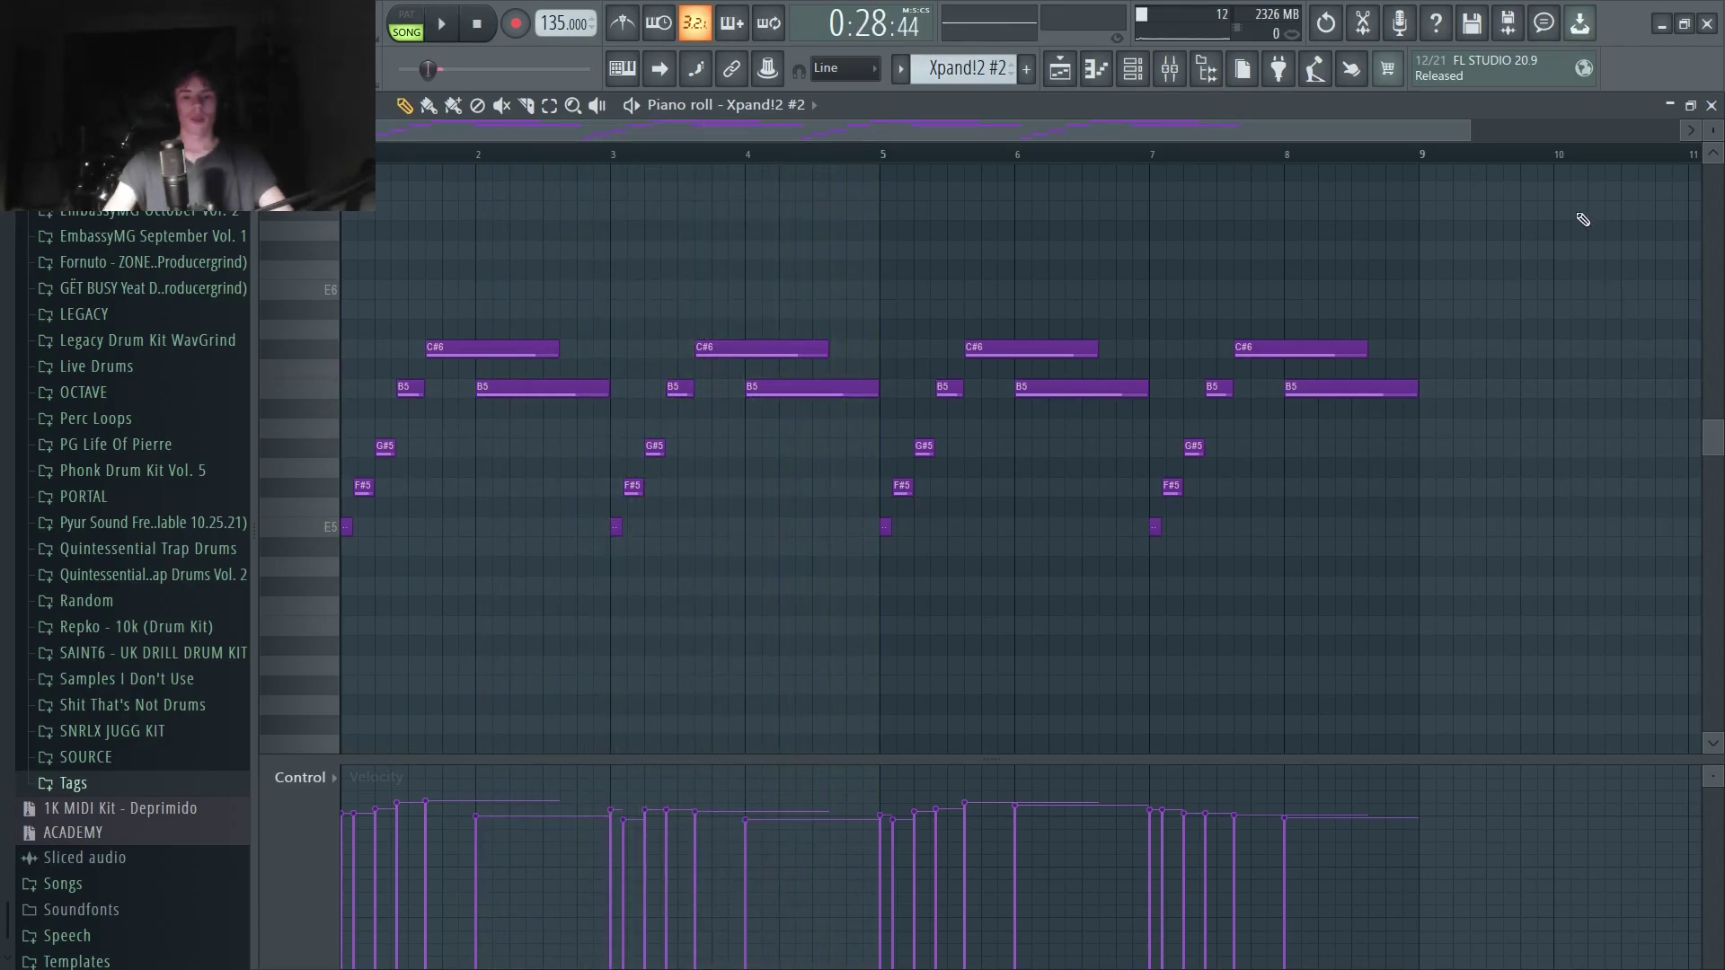
drag(1502, 312, 310, 588)
ctrl+click(1381, 568)
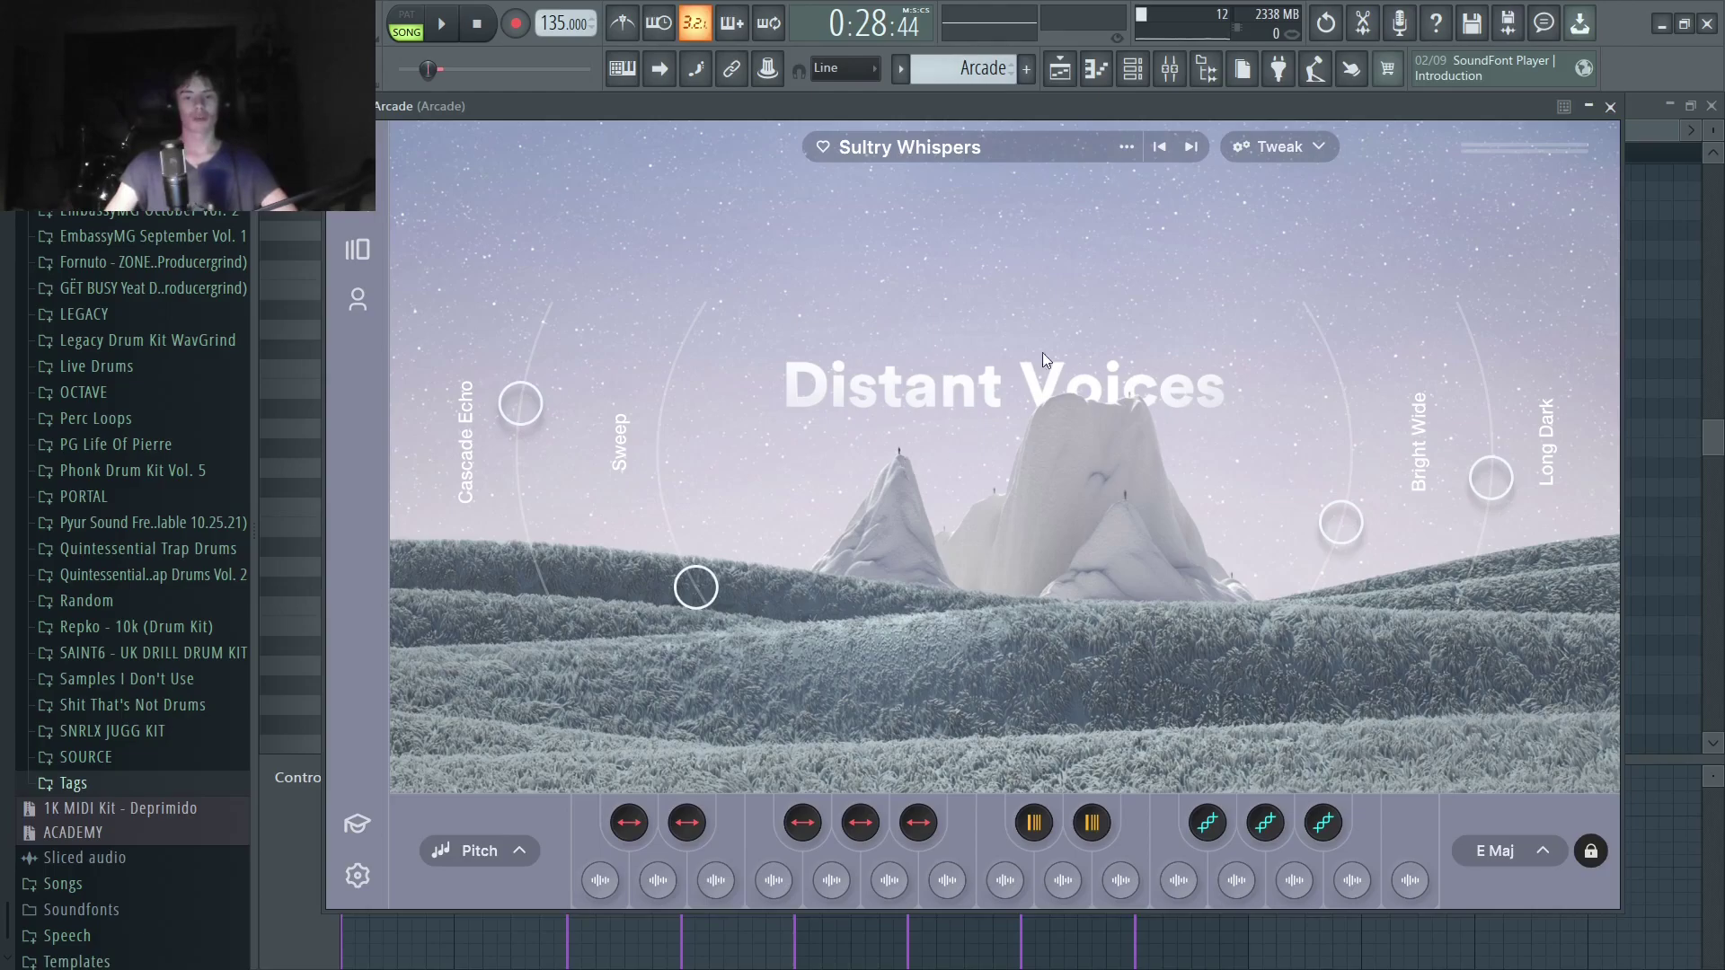
Close the Arcade instrument window and play back the Arcade pattern in the piano roll.
click(1609, 106)
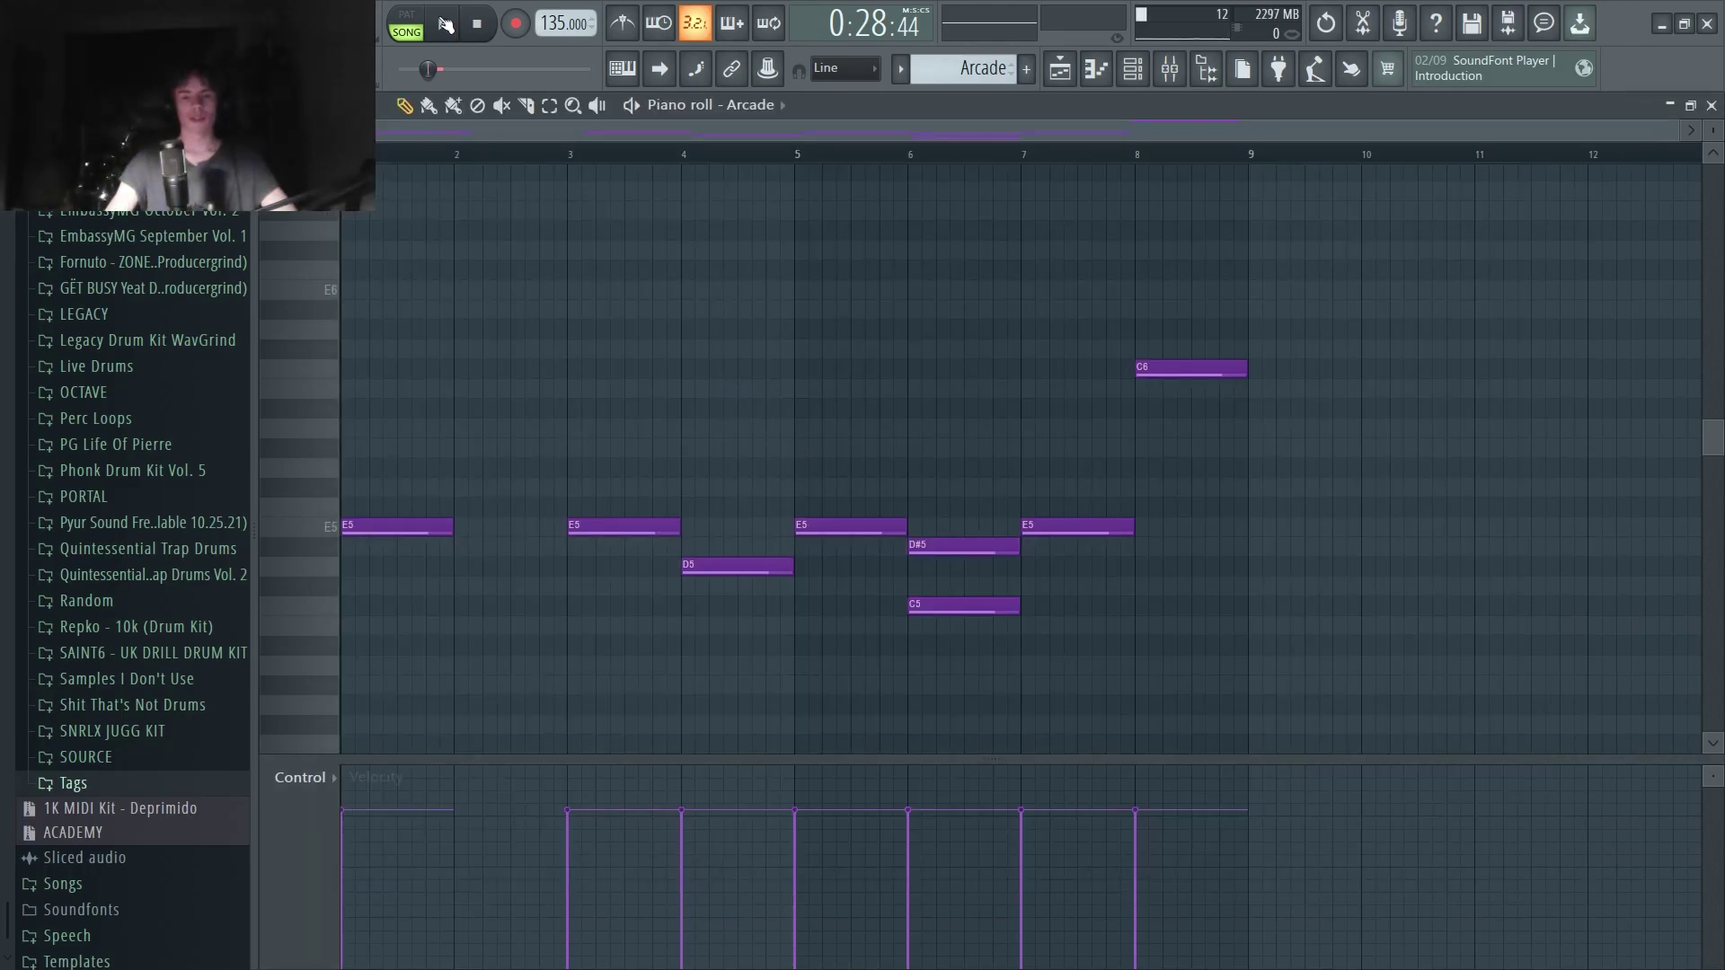
click(446, 24)
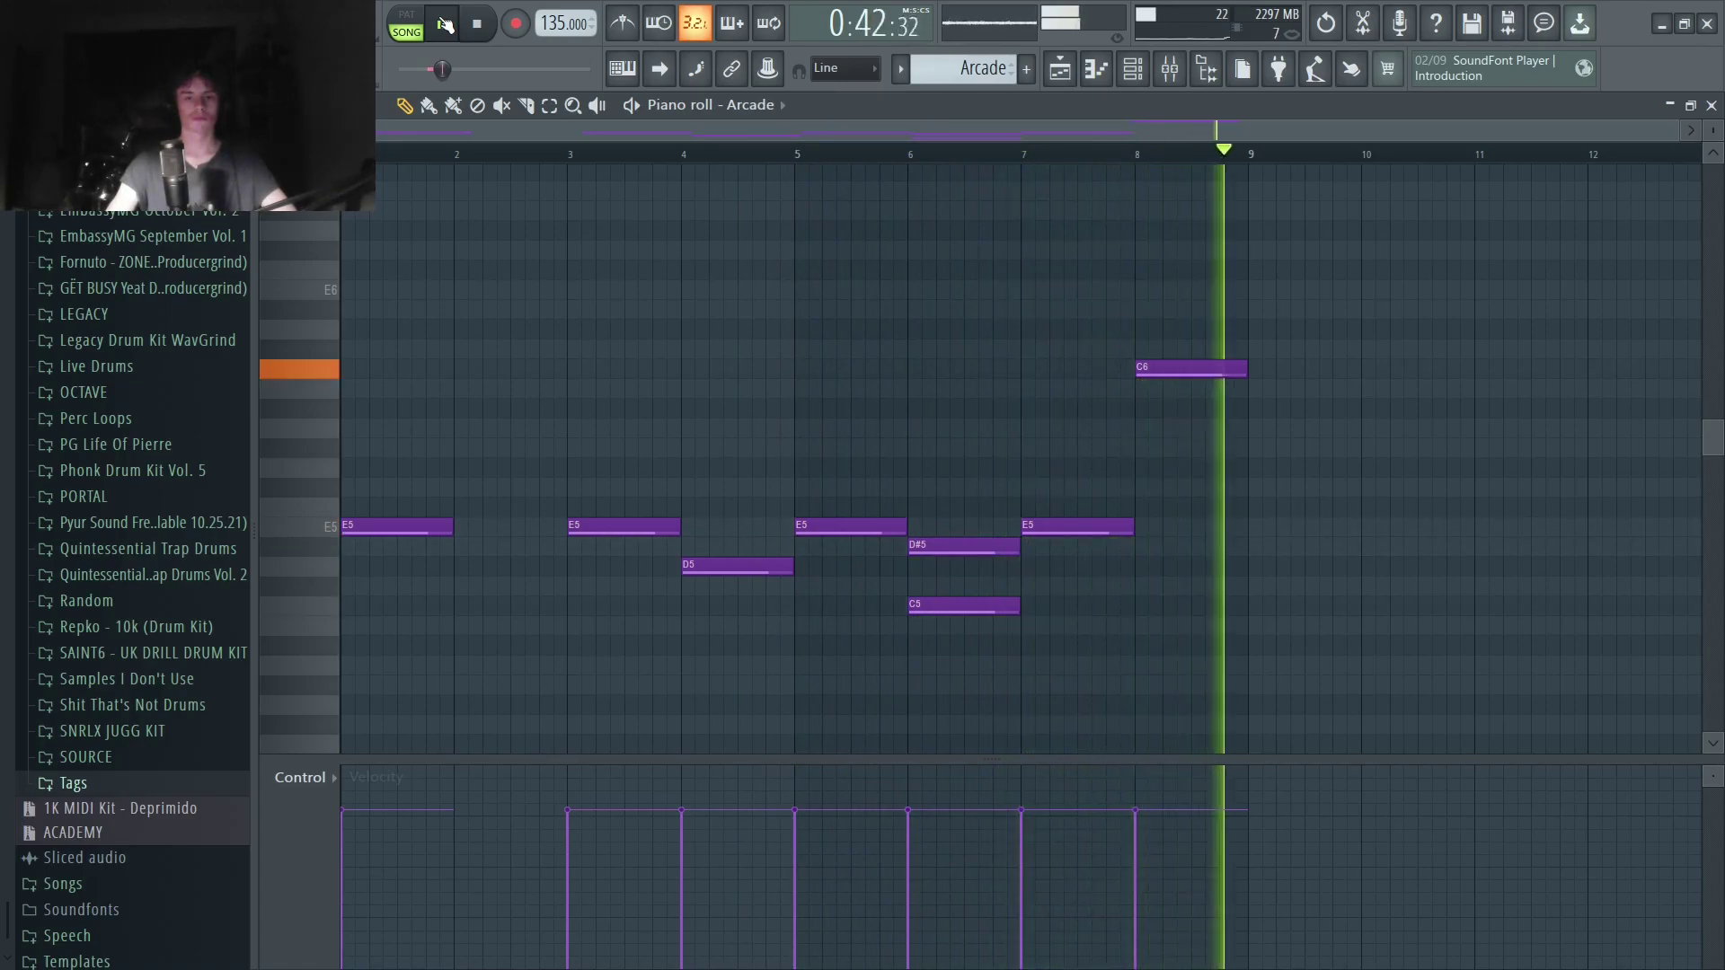
click(445, 24)
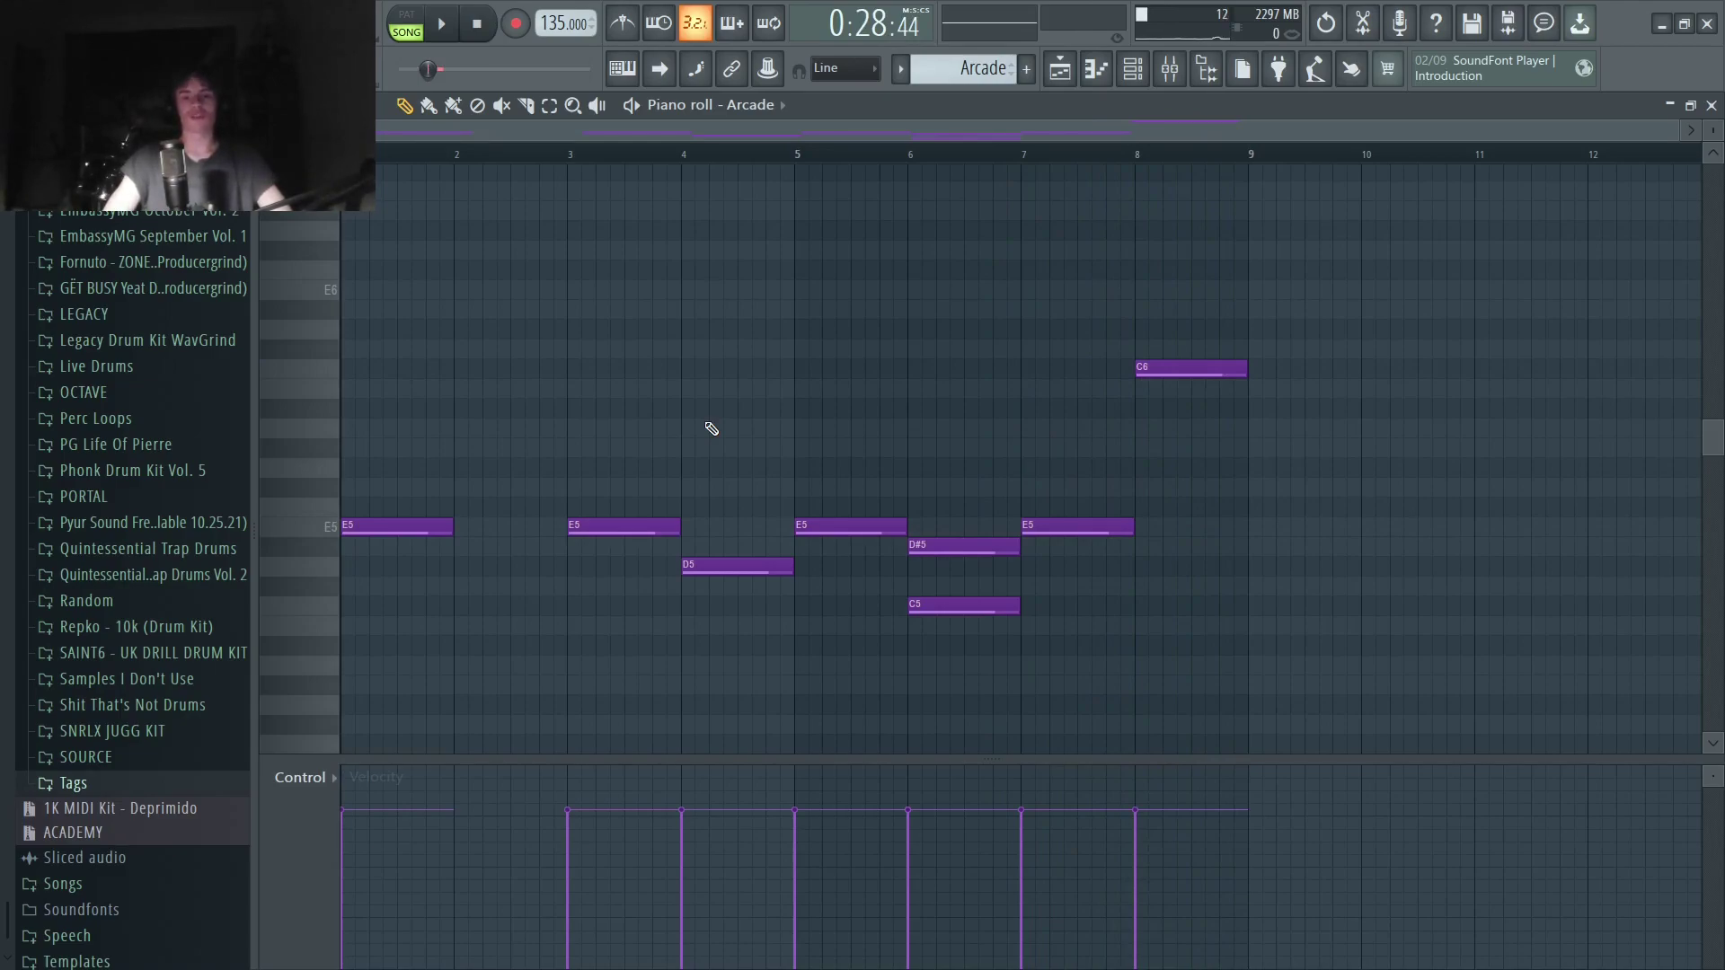
Examine the full pitch range of the LABS pattern in the piano roll, from the high notes to the low chord.
drag(1712, 130, 1712, 117)
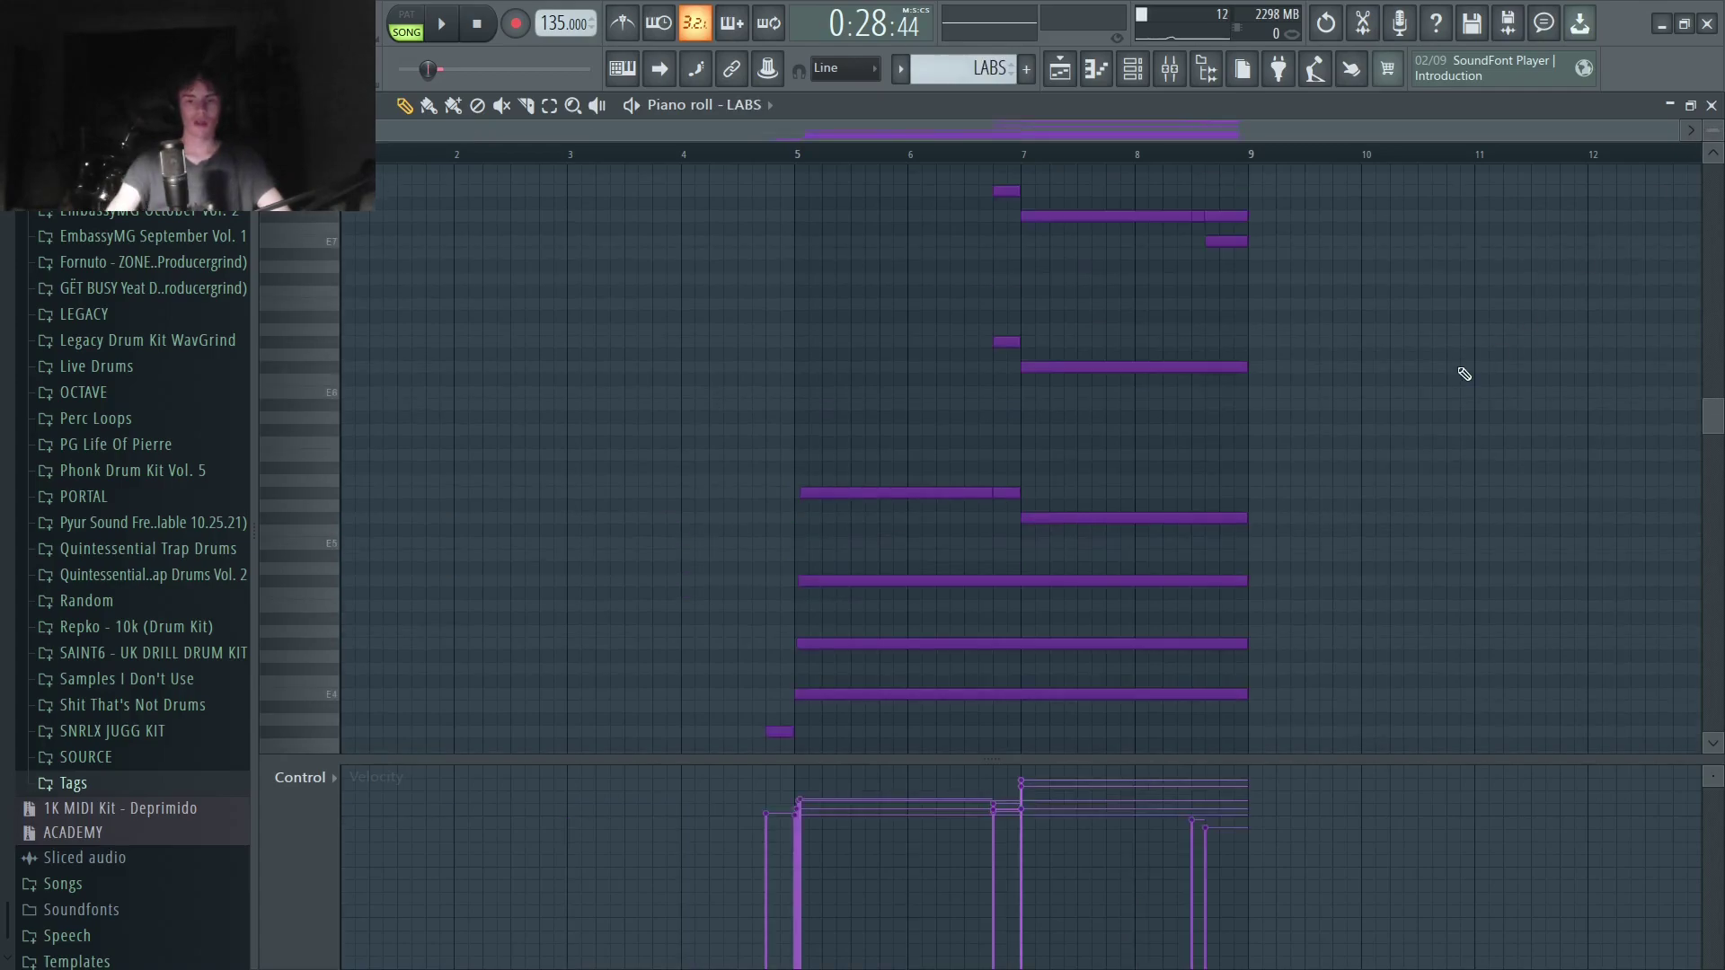
scroll(1463, 376, down, 4)
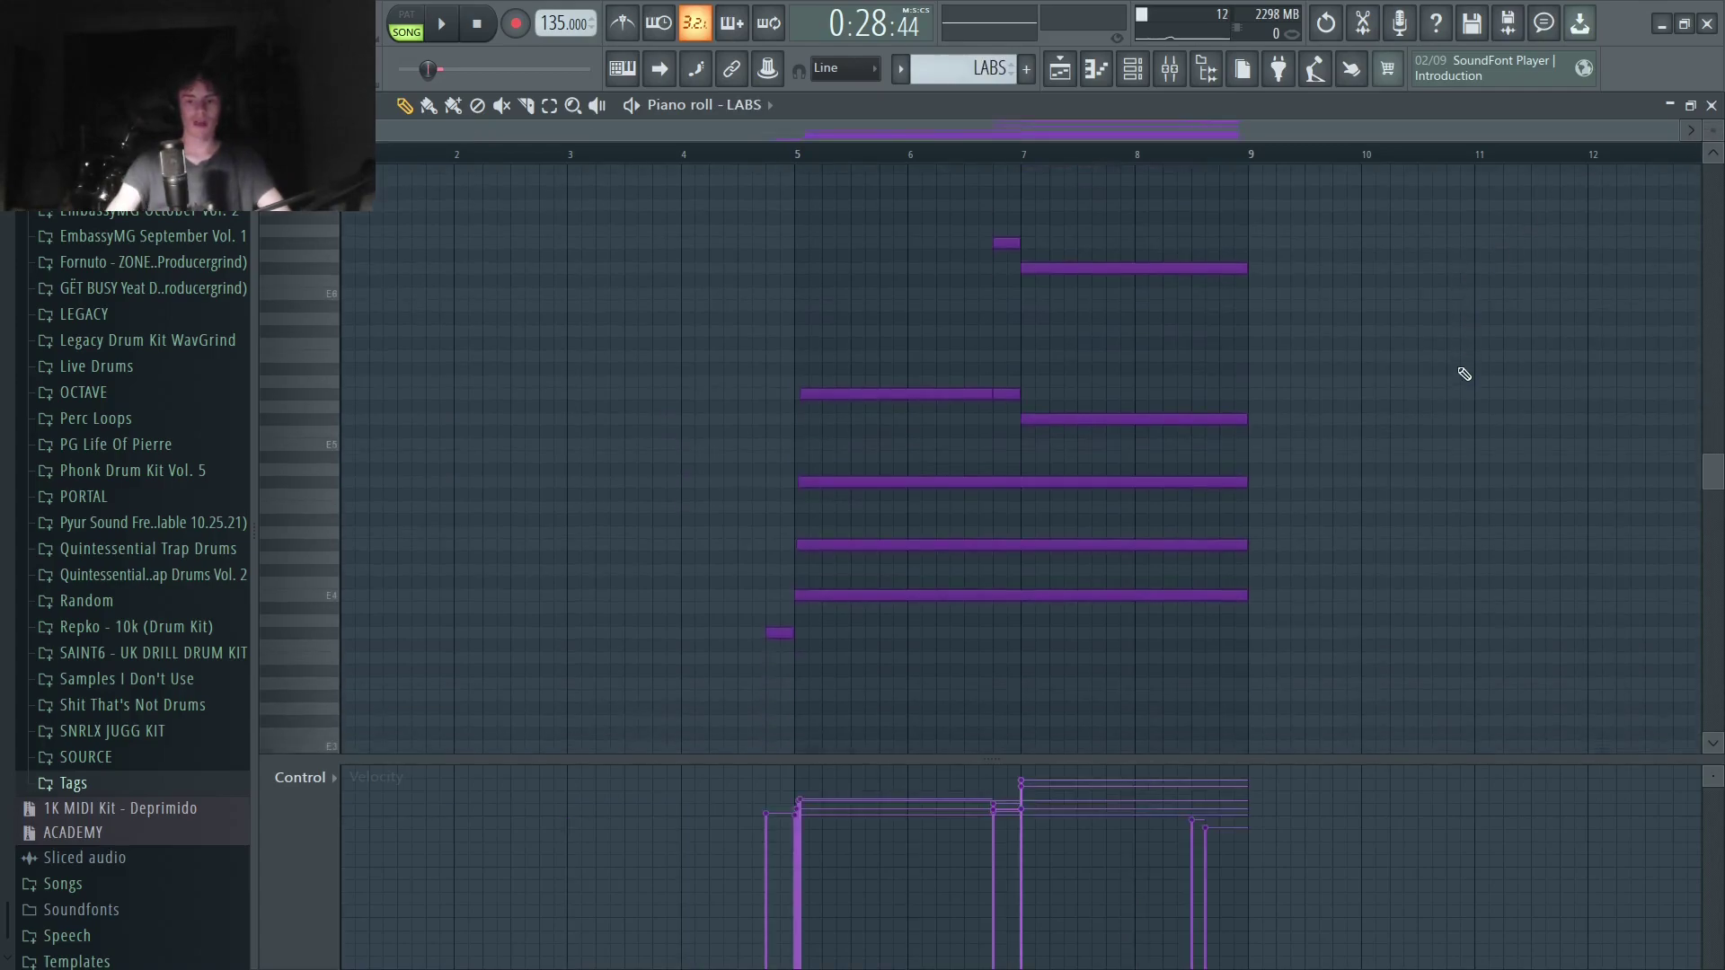
scroll(1462, 377, up, 4)
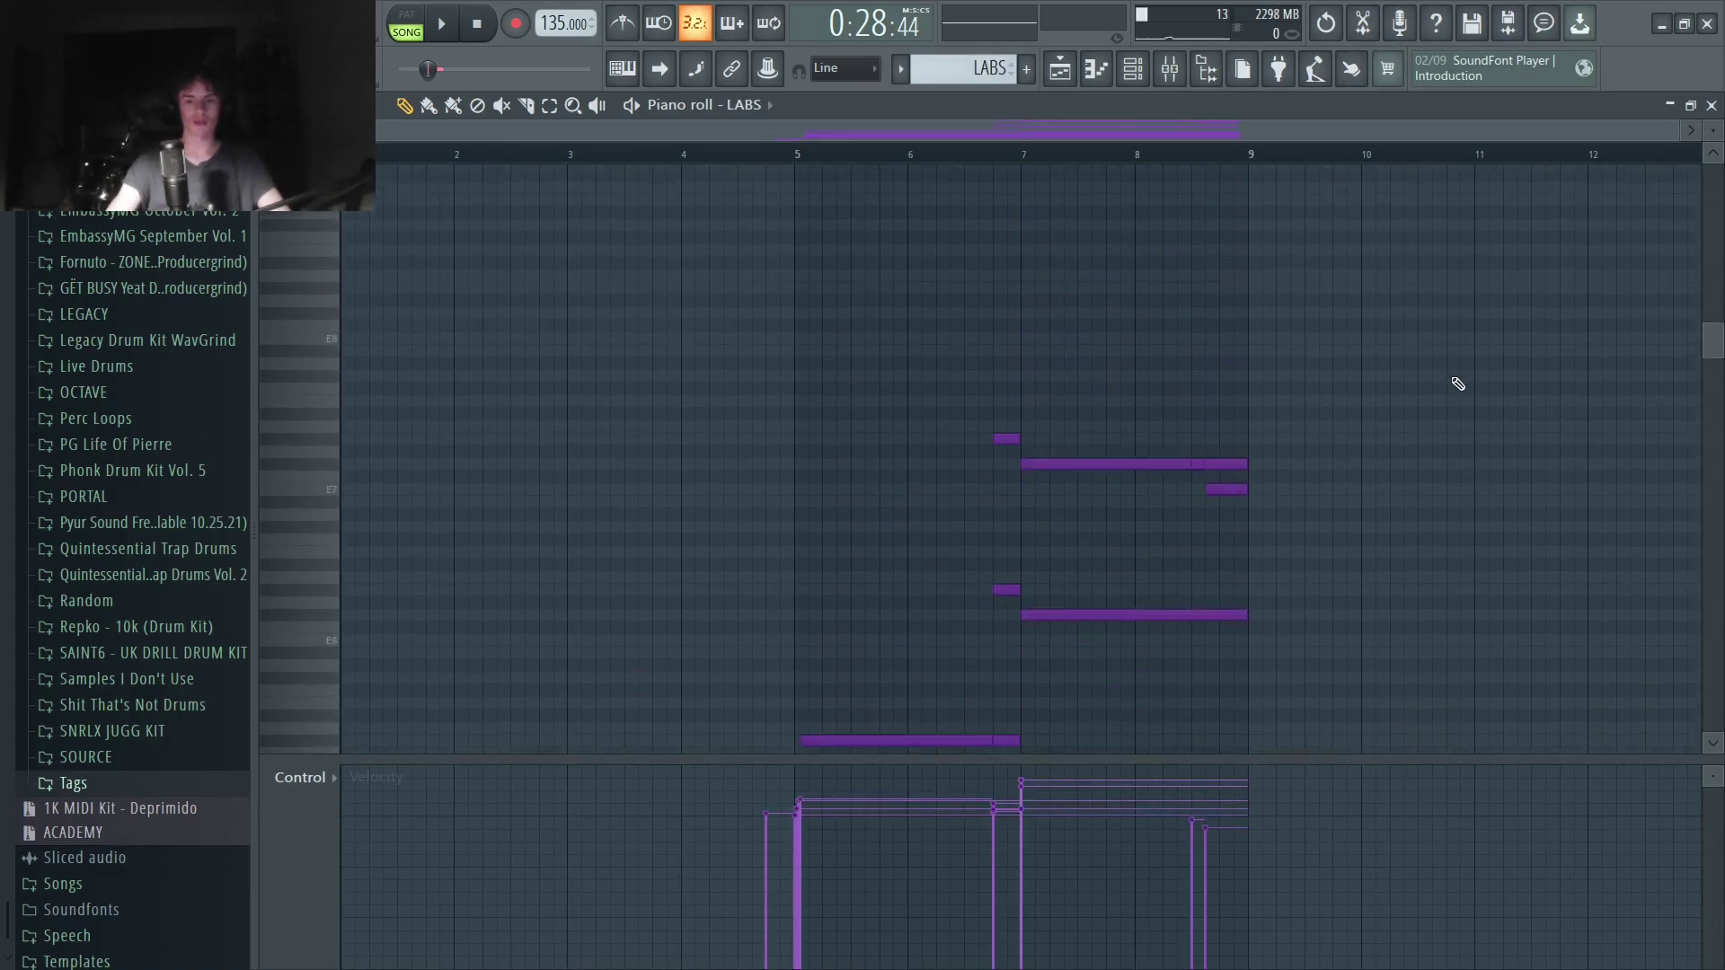
scroll(1458, 385, down, 3)
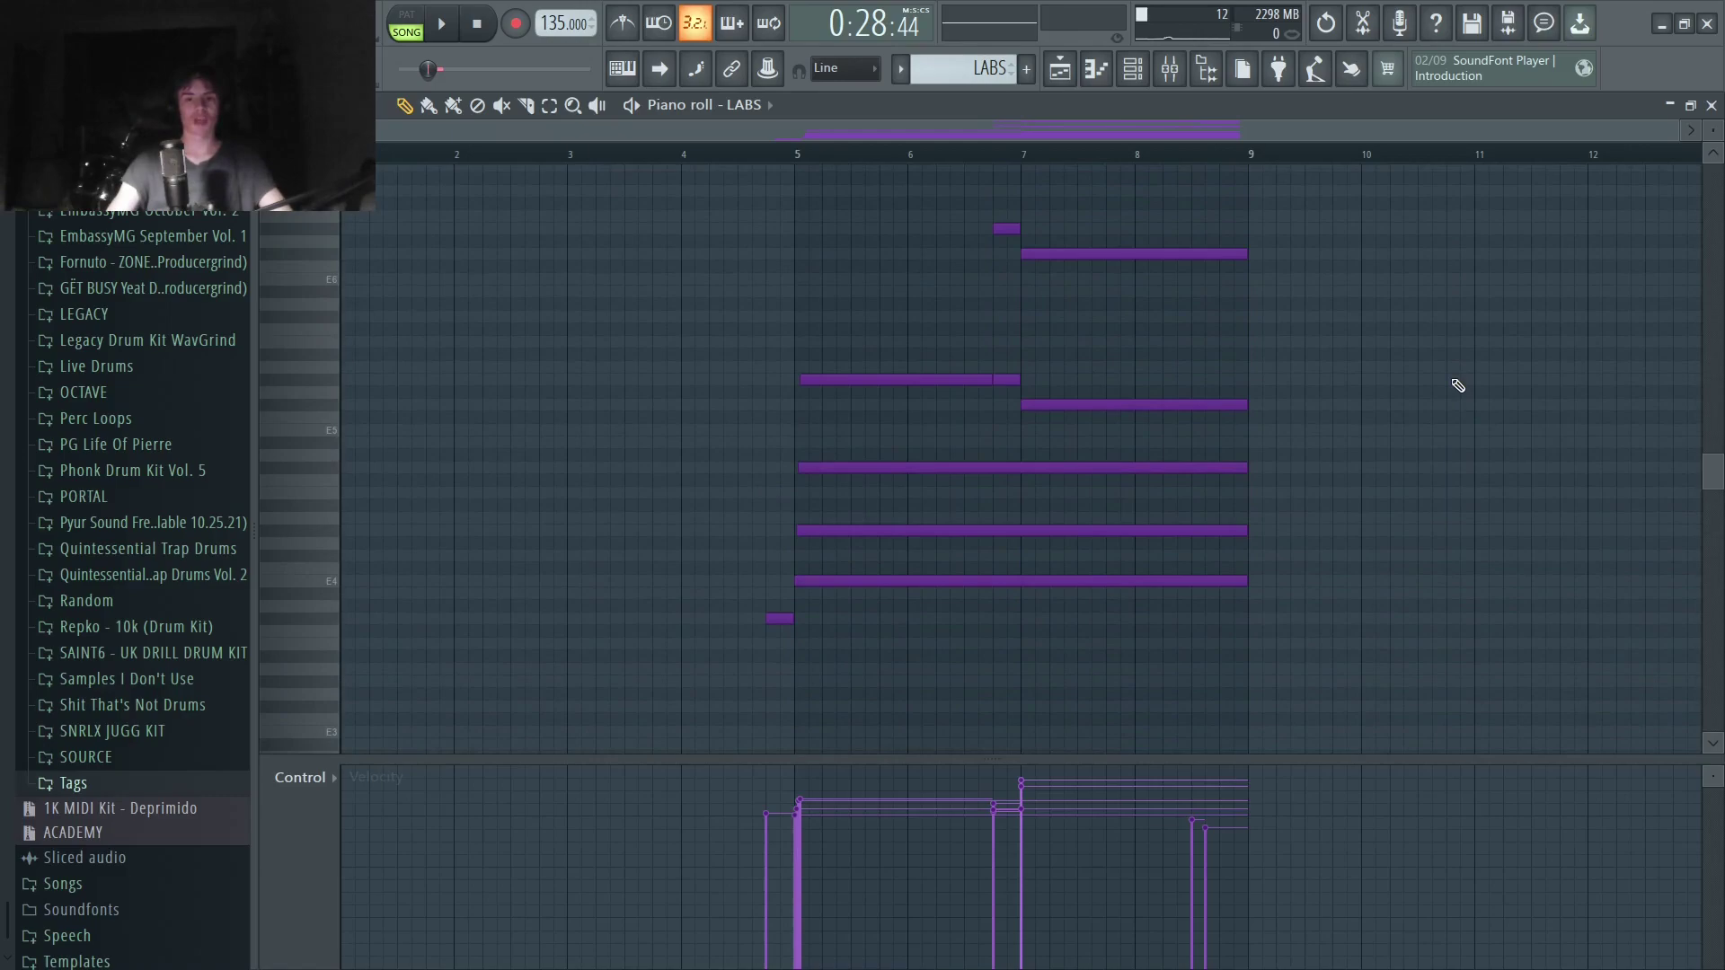
drag(770, 208, 89, 831)
scroll(1140, 569, up, 4)
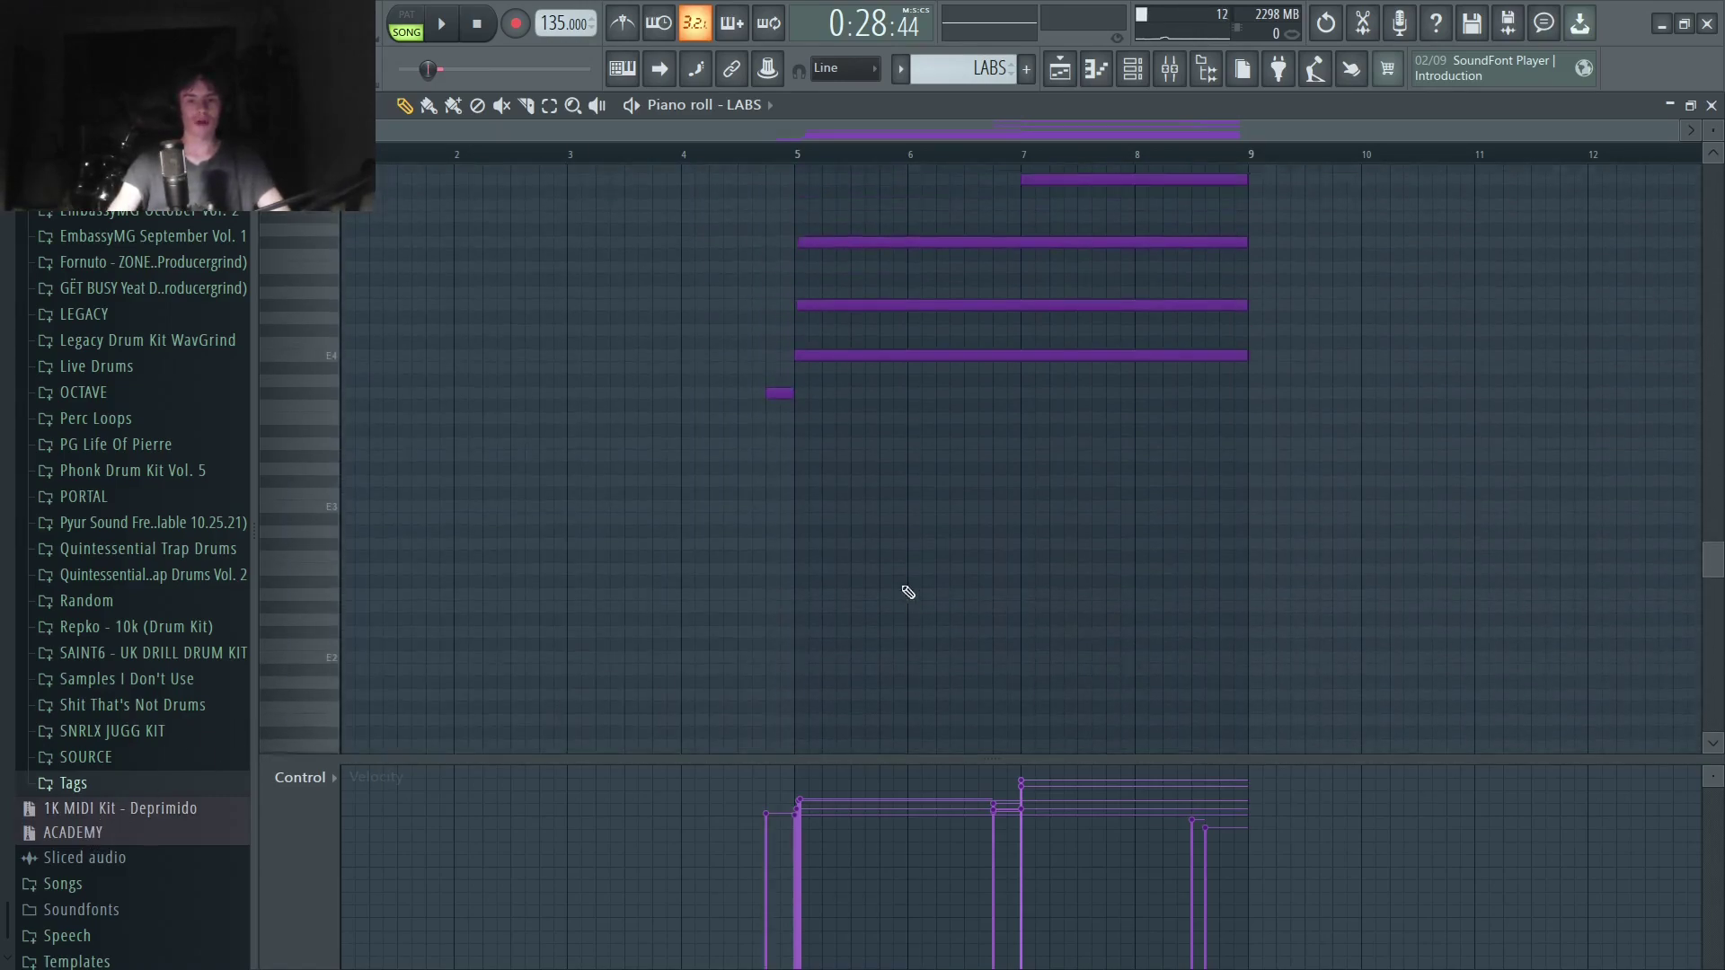
Highlight the upper octave notes around bars 7 and 8 of the LABS pattern, including the short ending notes.
drag(767, 569, 774, 452)
scroll(1027, 589, up, 5)
drag(938, 665, 961, 413)
scroll(1158, 485, up, 2)
drag(1012, 564, 1455, 123)
ctrl+scroll(1152, 525, up, 3)
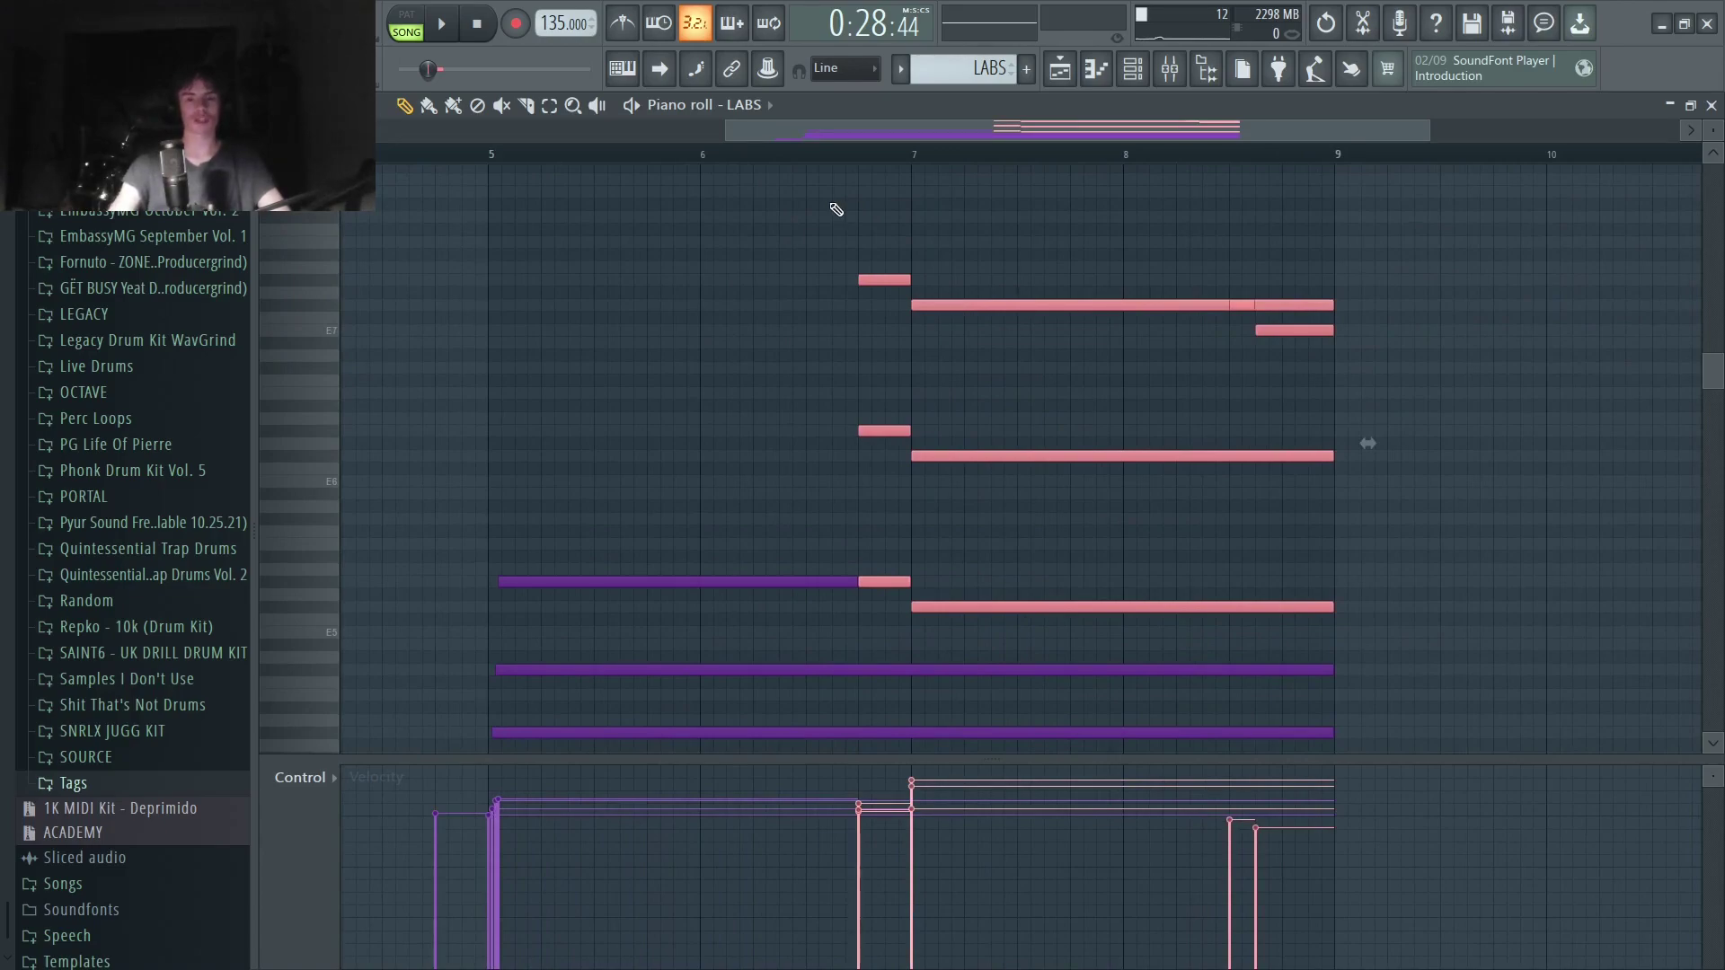
ctrl+scroll(1318, 310, up, 1)
ctrl+click(1215, 308)
ctrl+shift+click(1254, 329)
ctrl+shift+click(1170, 307)
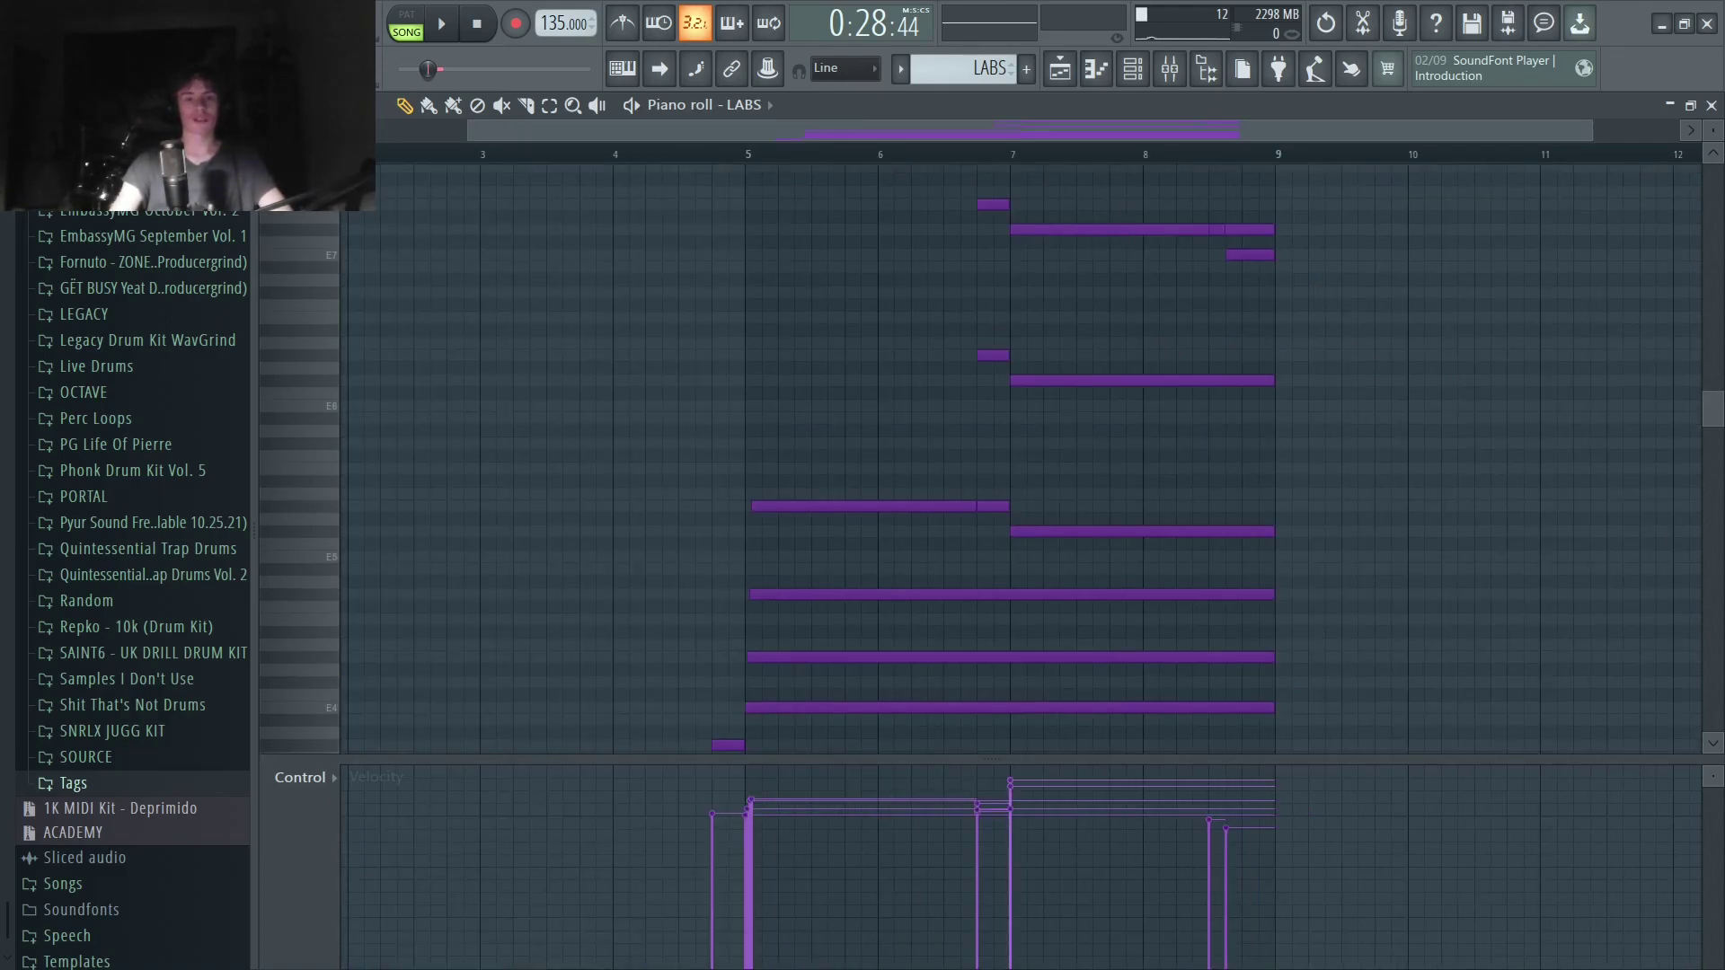
Play back the LABS pattern and the Deprimido Sub-Bass pattern in the piano roll.
click(443, 27)
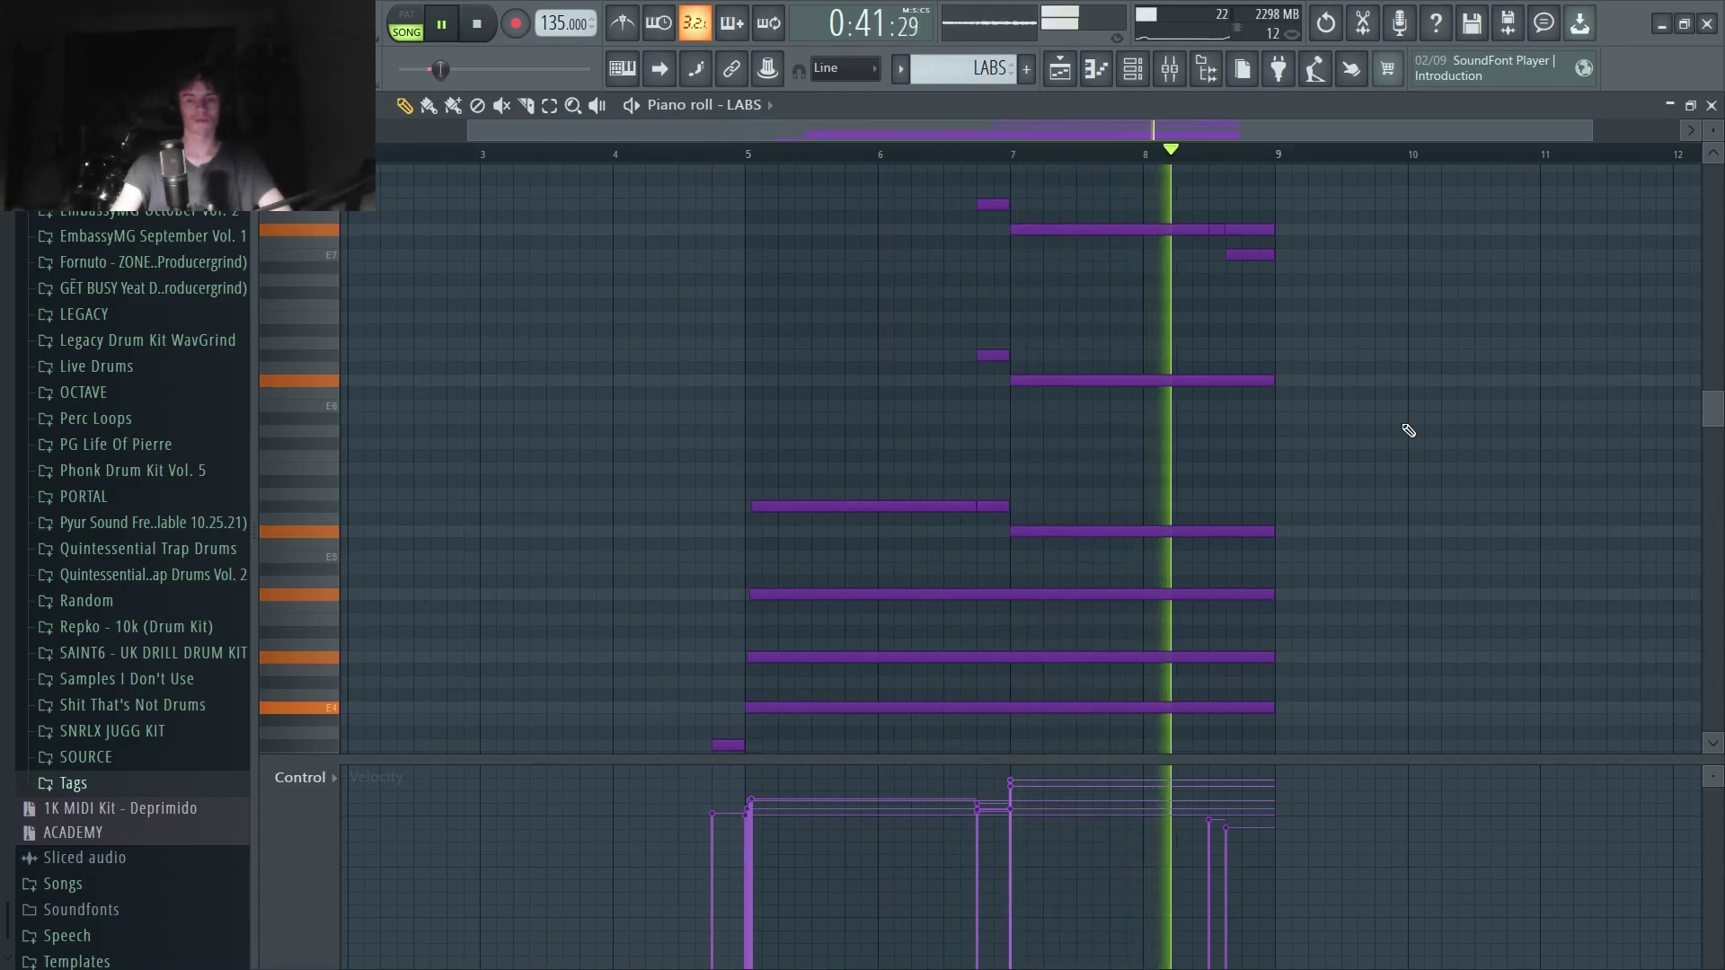
drag(1151, 562, 983, 181)
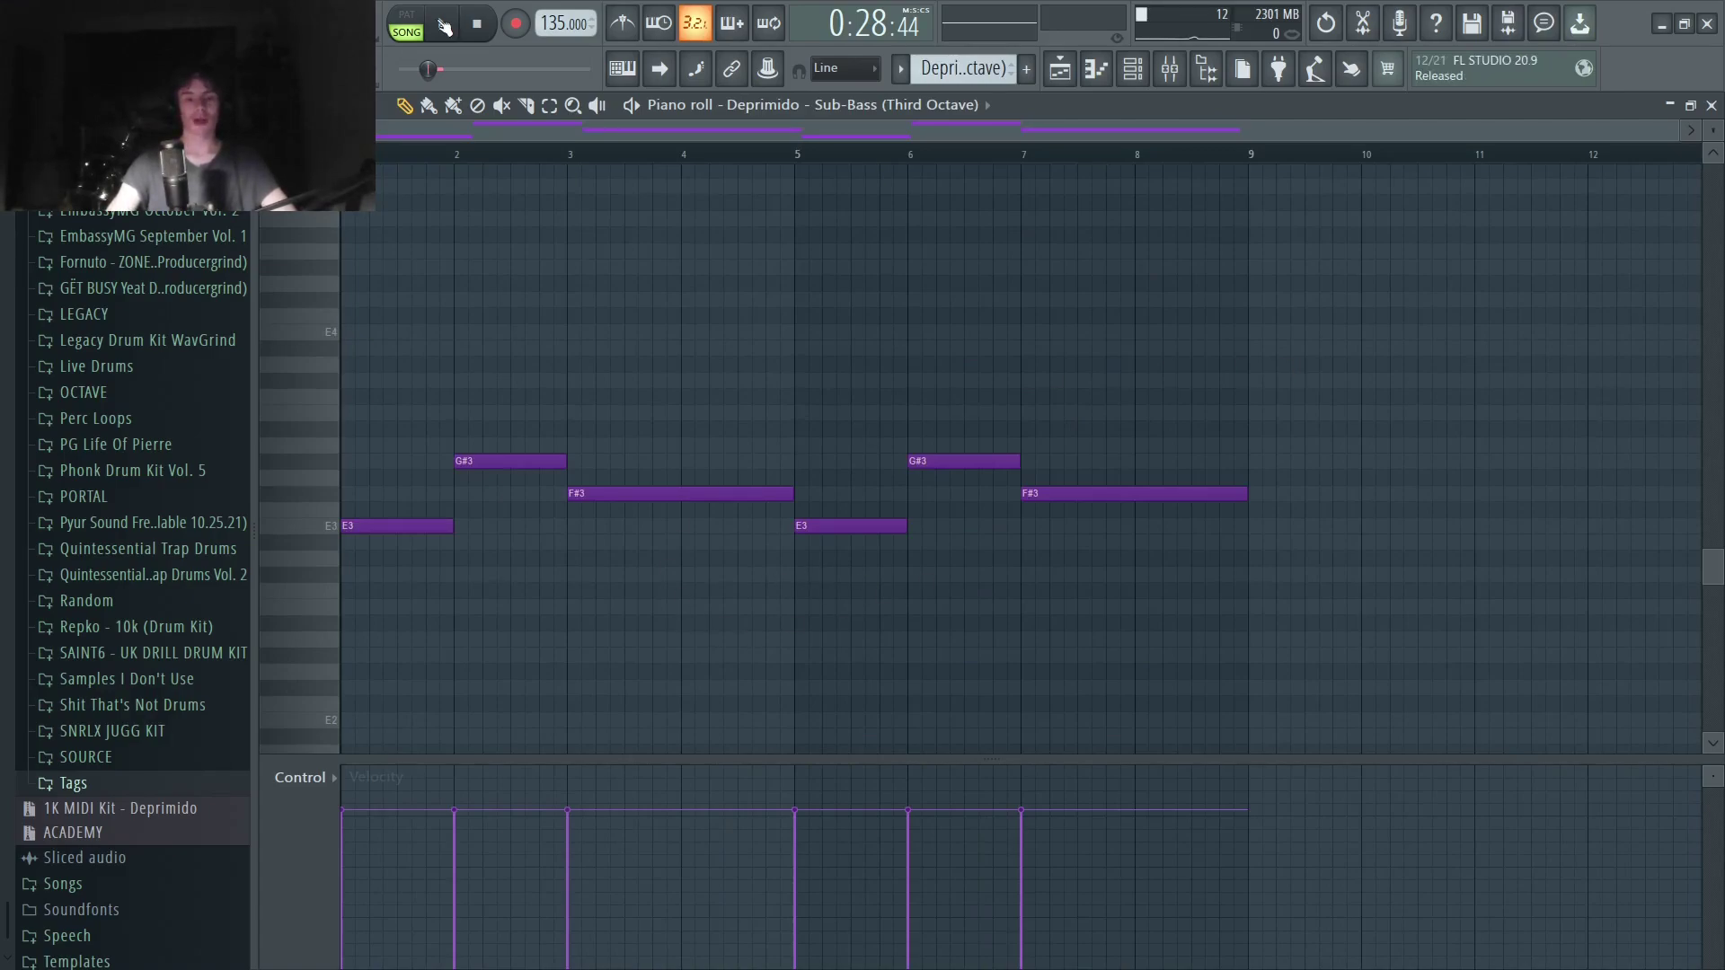
click(444, 27)
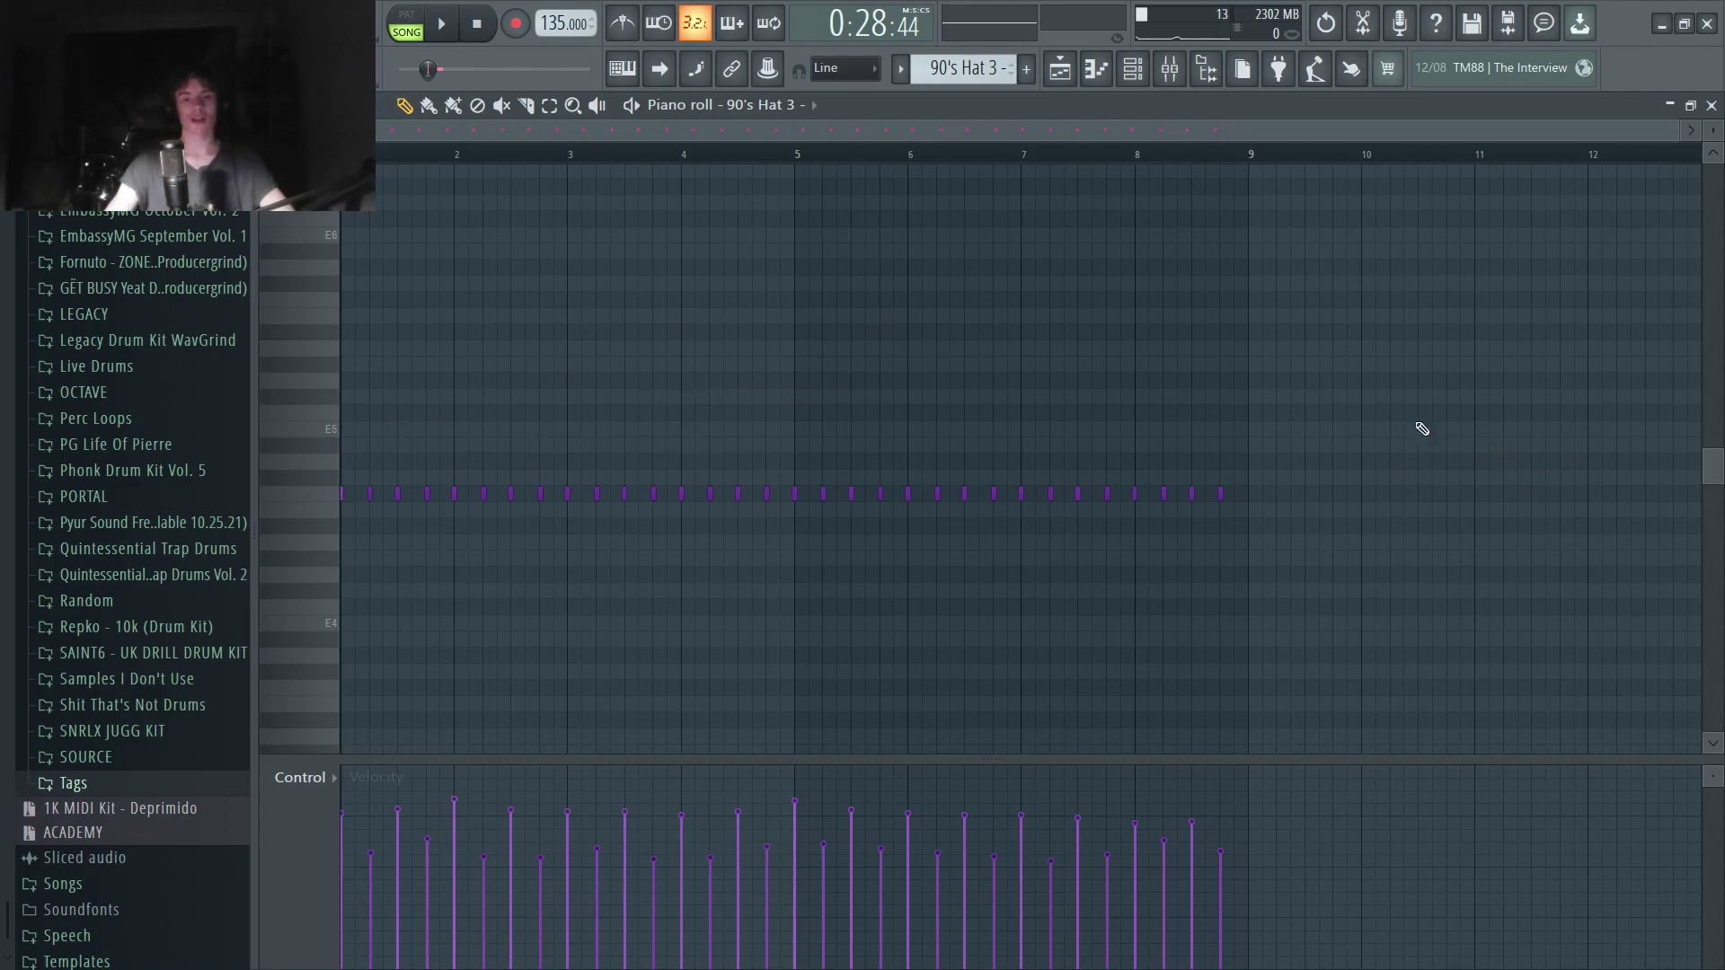
Highlight all the hits of the 90's Hat 3 pattern and play it back.
drag(1369, 374, 341, 629)
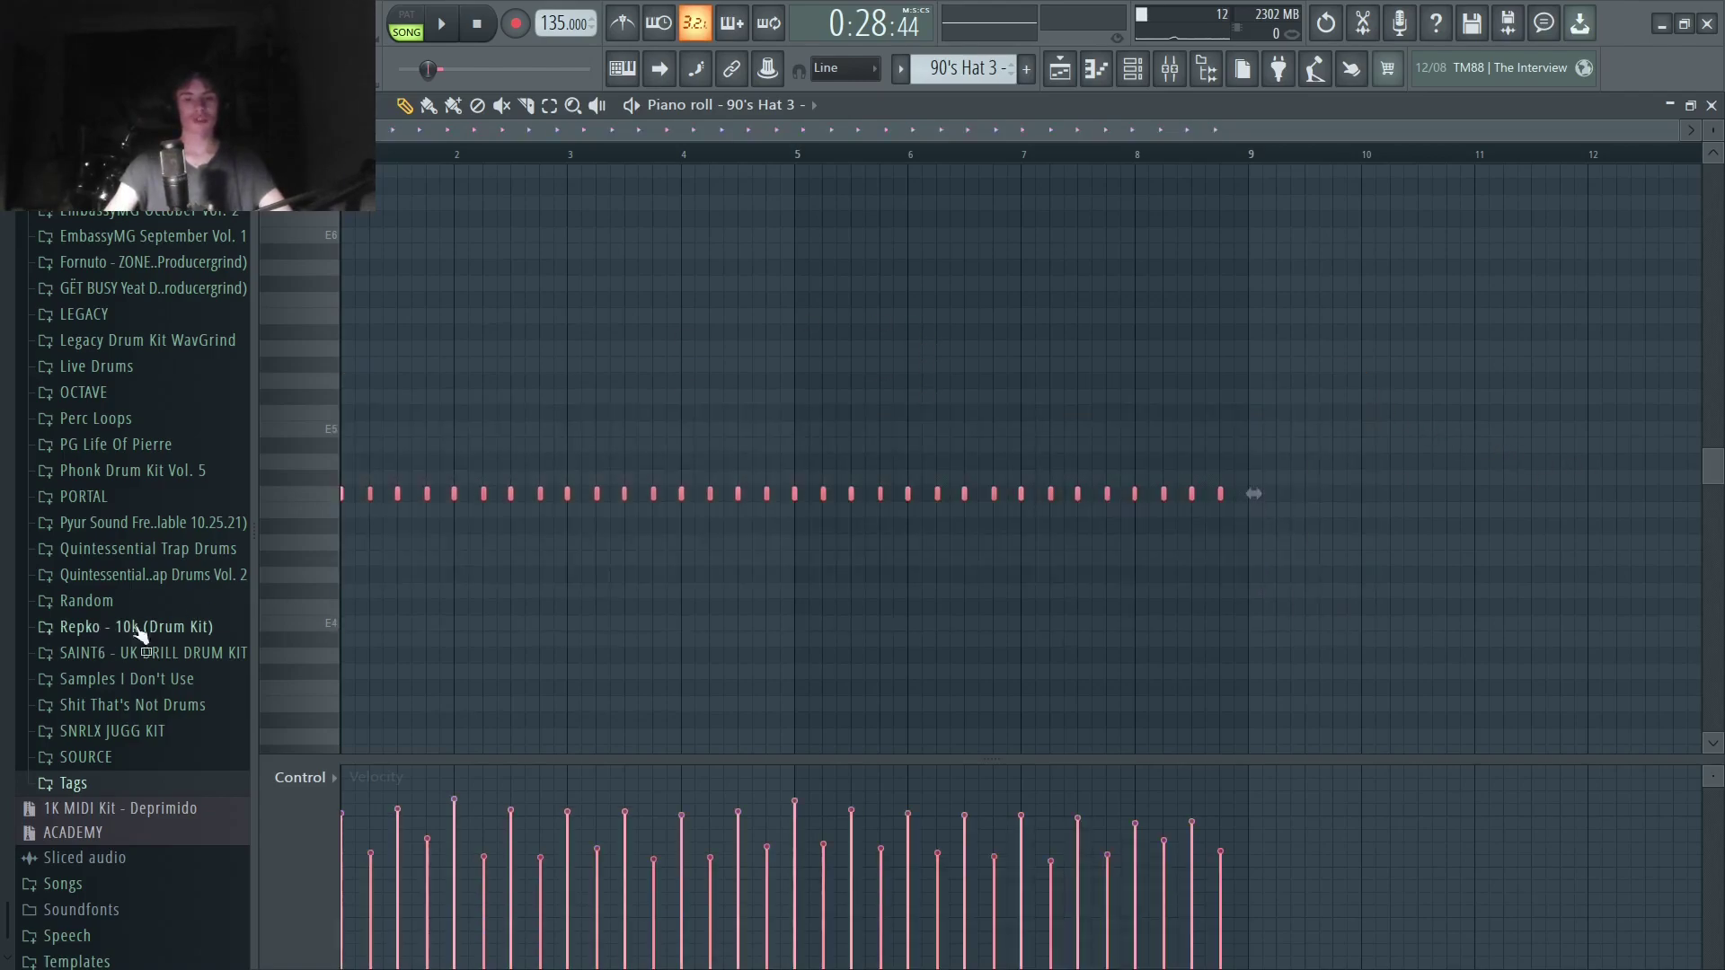
ctrl+click(529, 620)
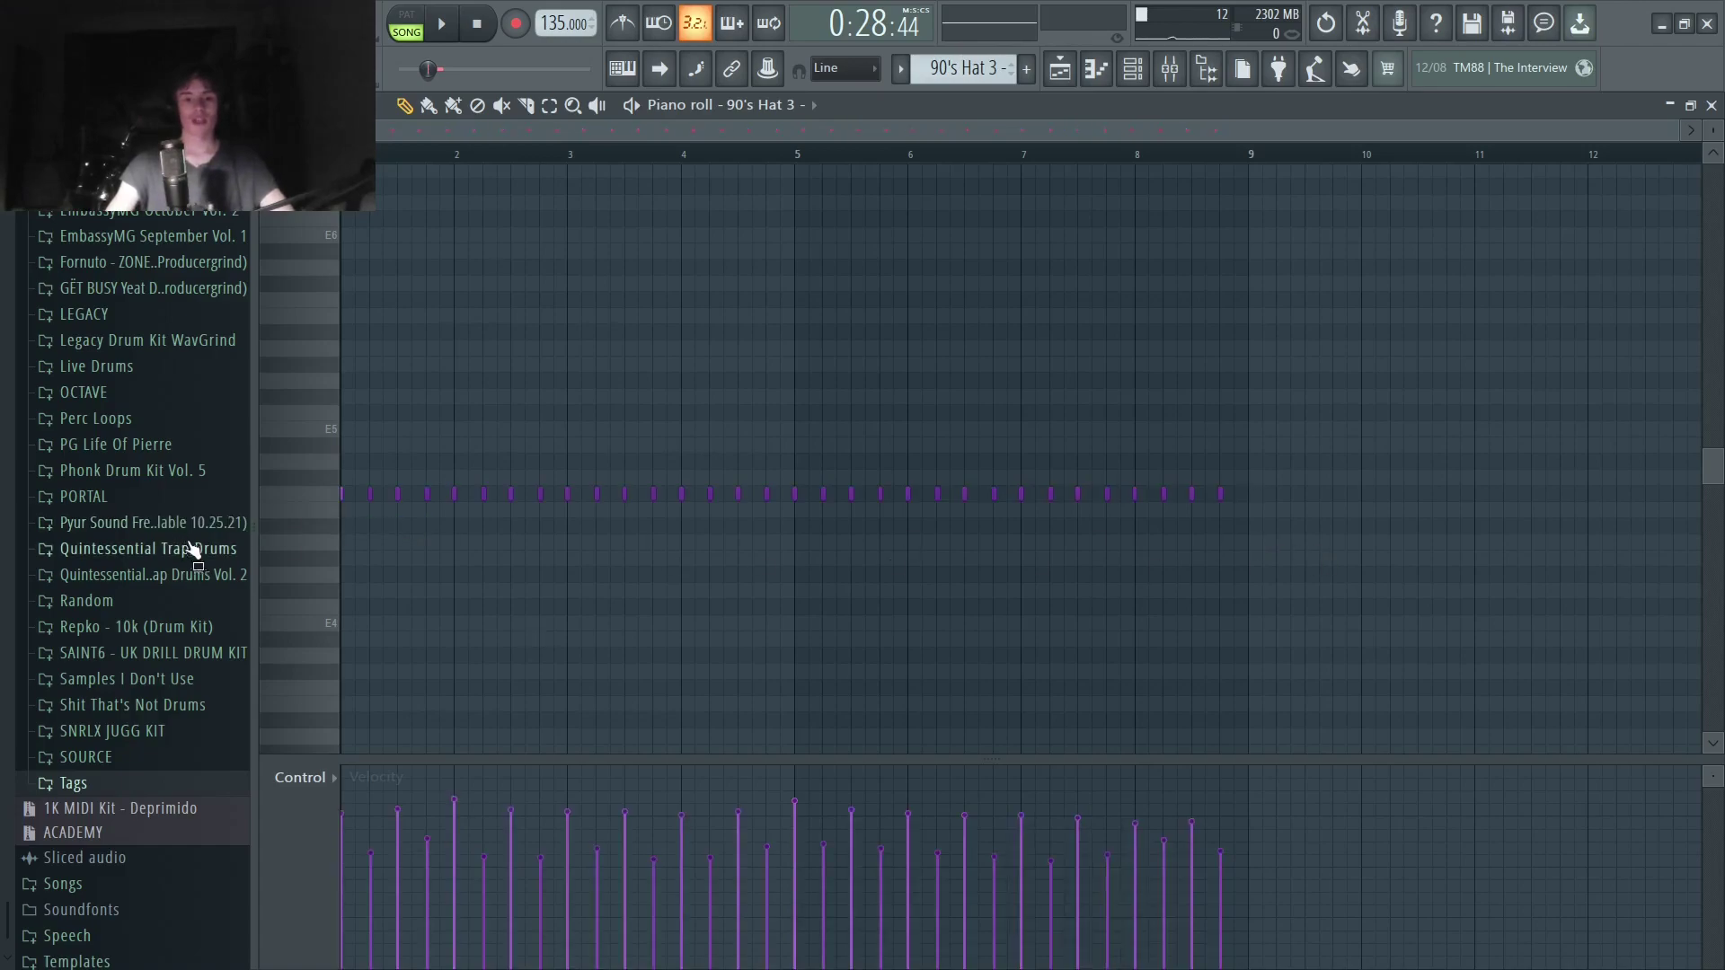
click(443, 25)
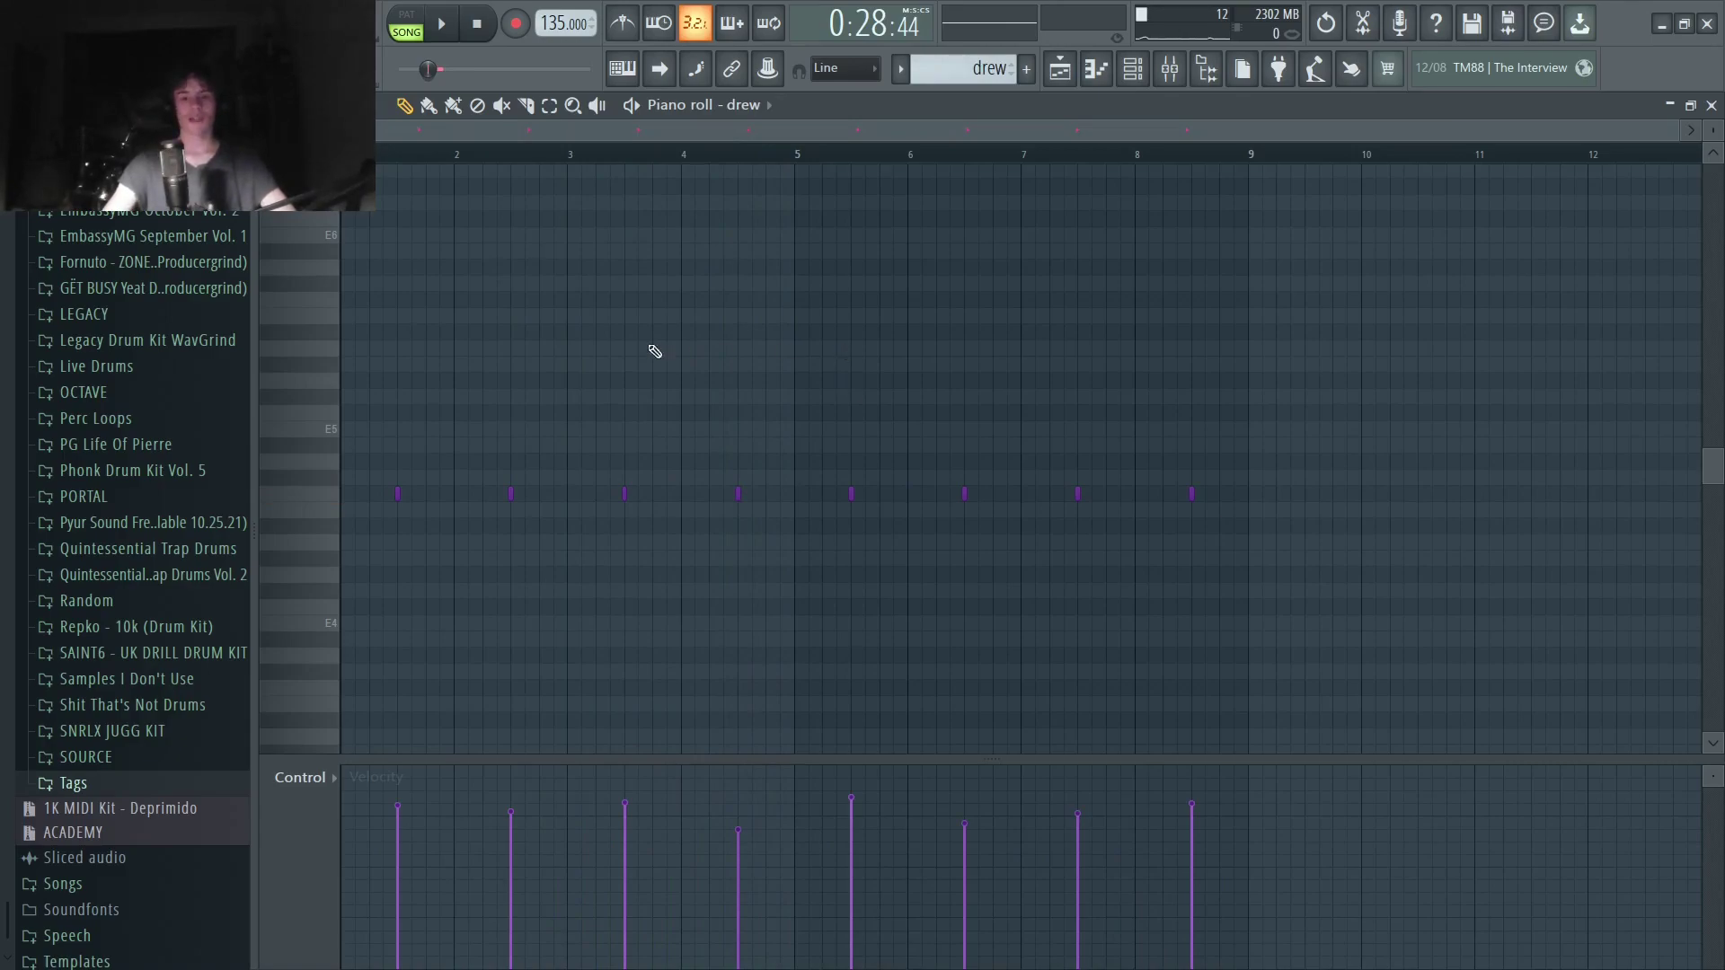
Highlight all the hits of the "drew" pattern and play it back.
drag(365, 579, 1668, 225)
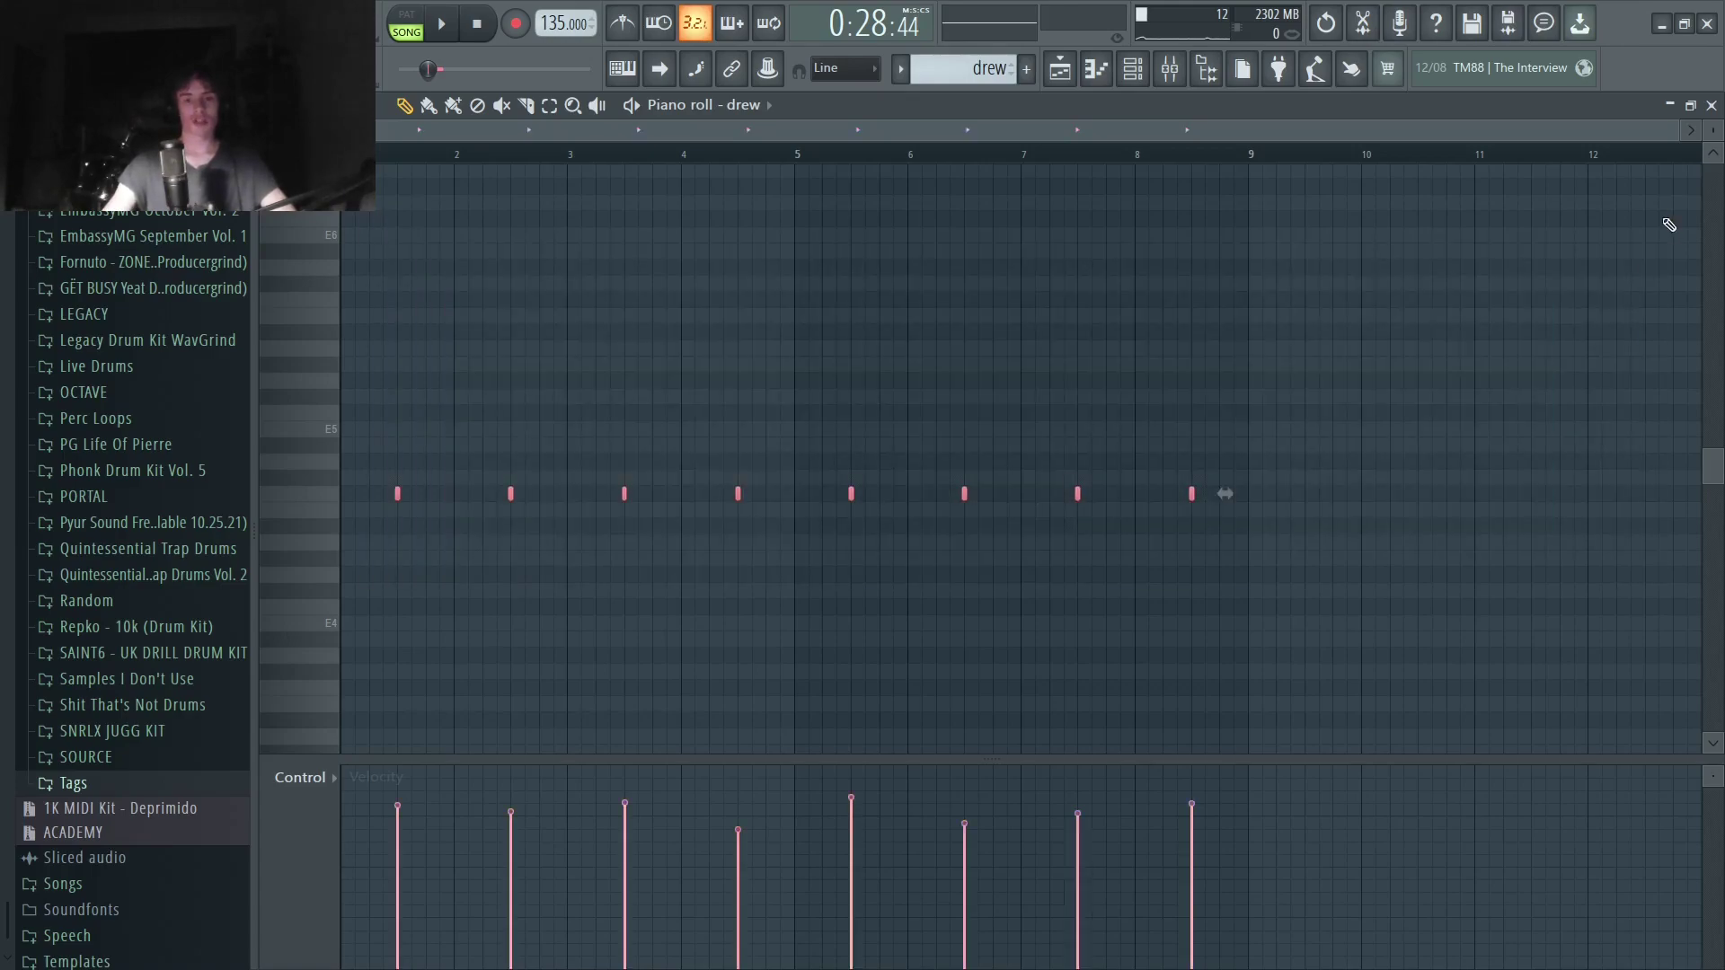
ctrl+click(656, 617)
click(443, 28)
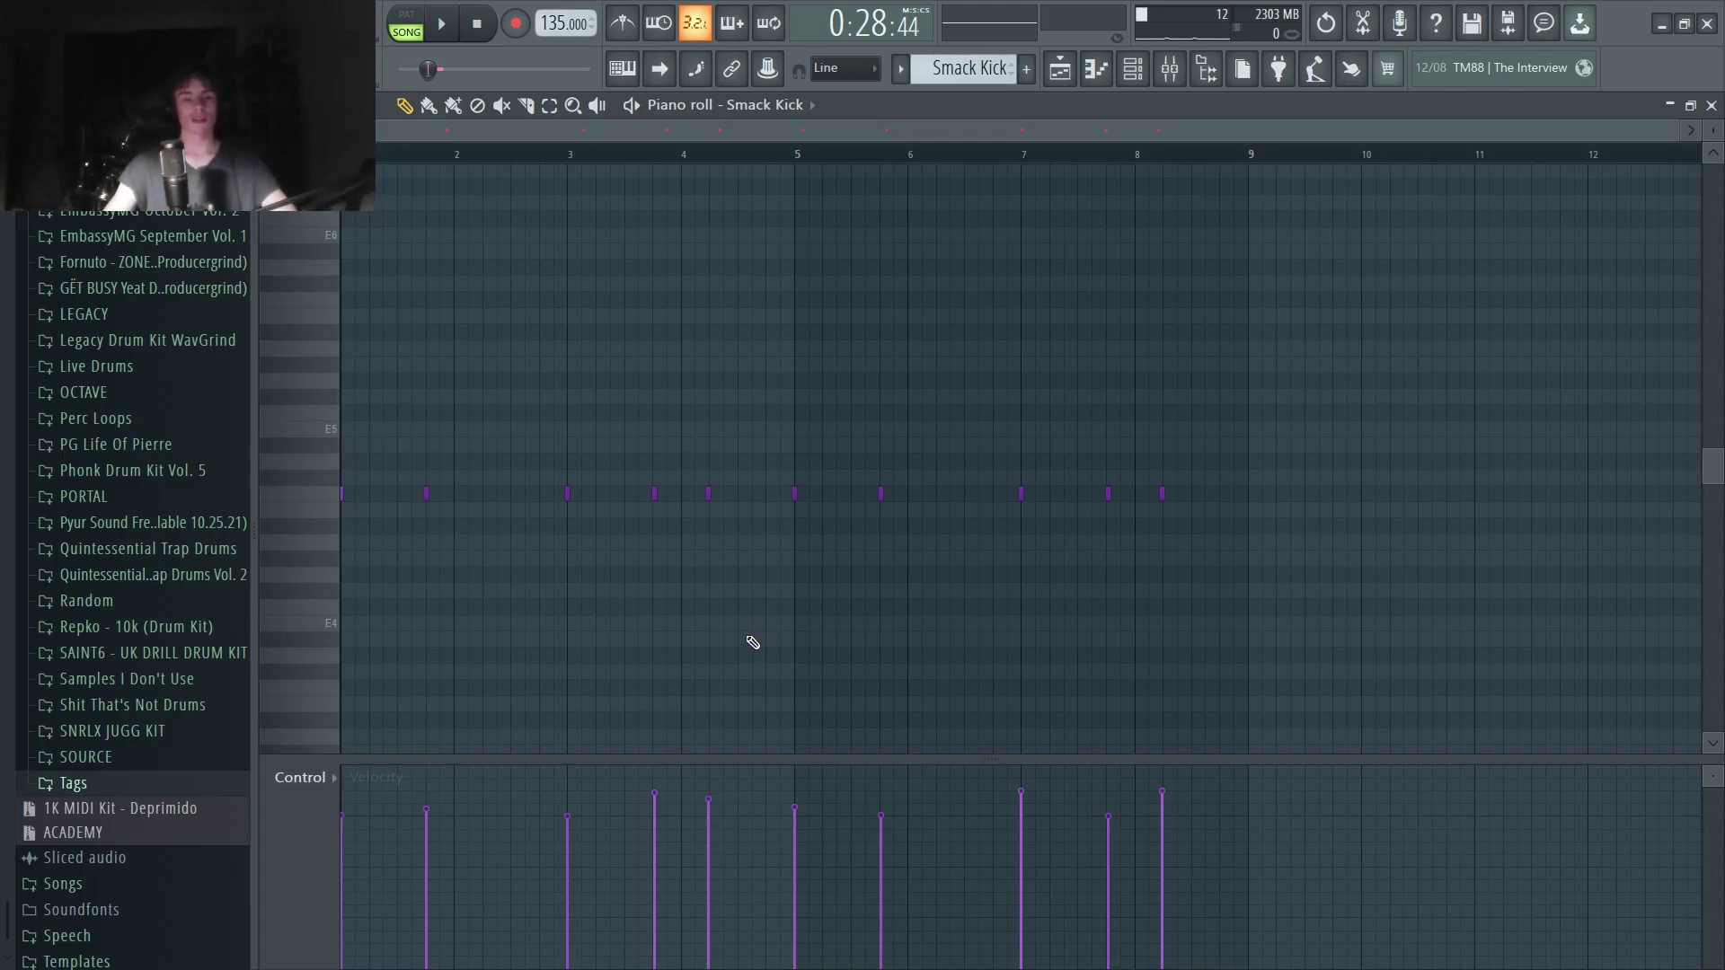
Highlight all the hits of the Smack Kick pattern and play it back.
drag(1344, 660, 340, 372)
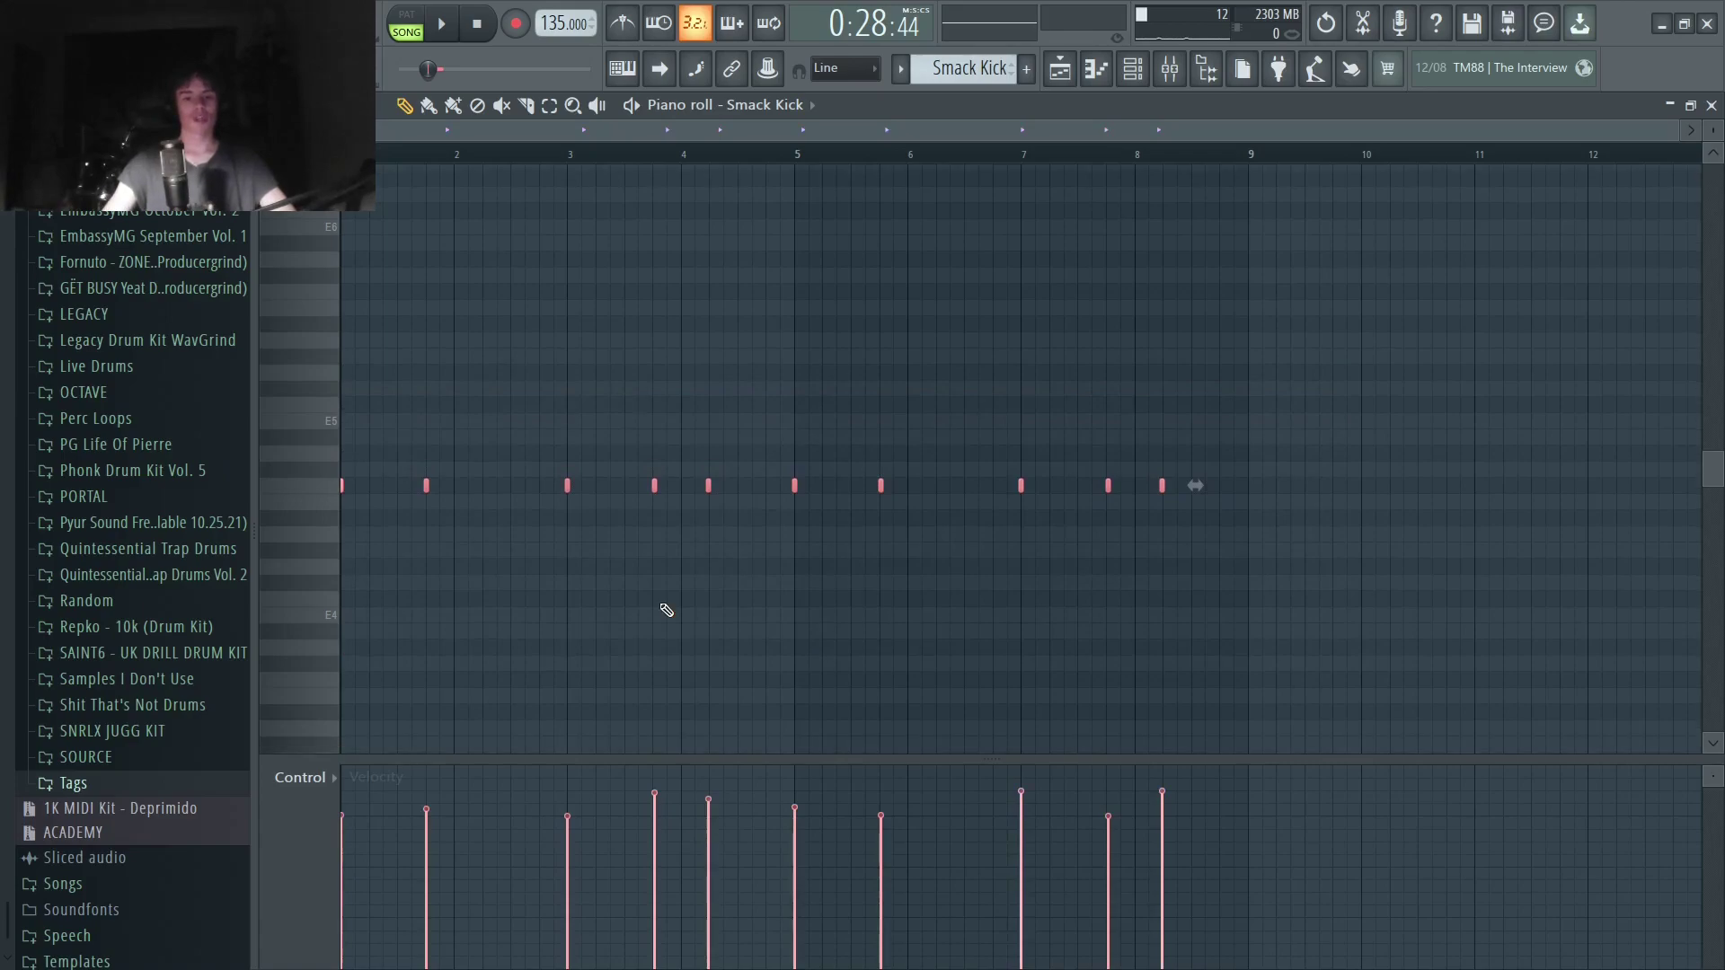
click(446, 28)
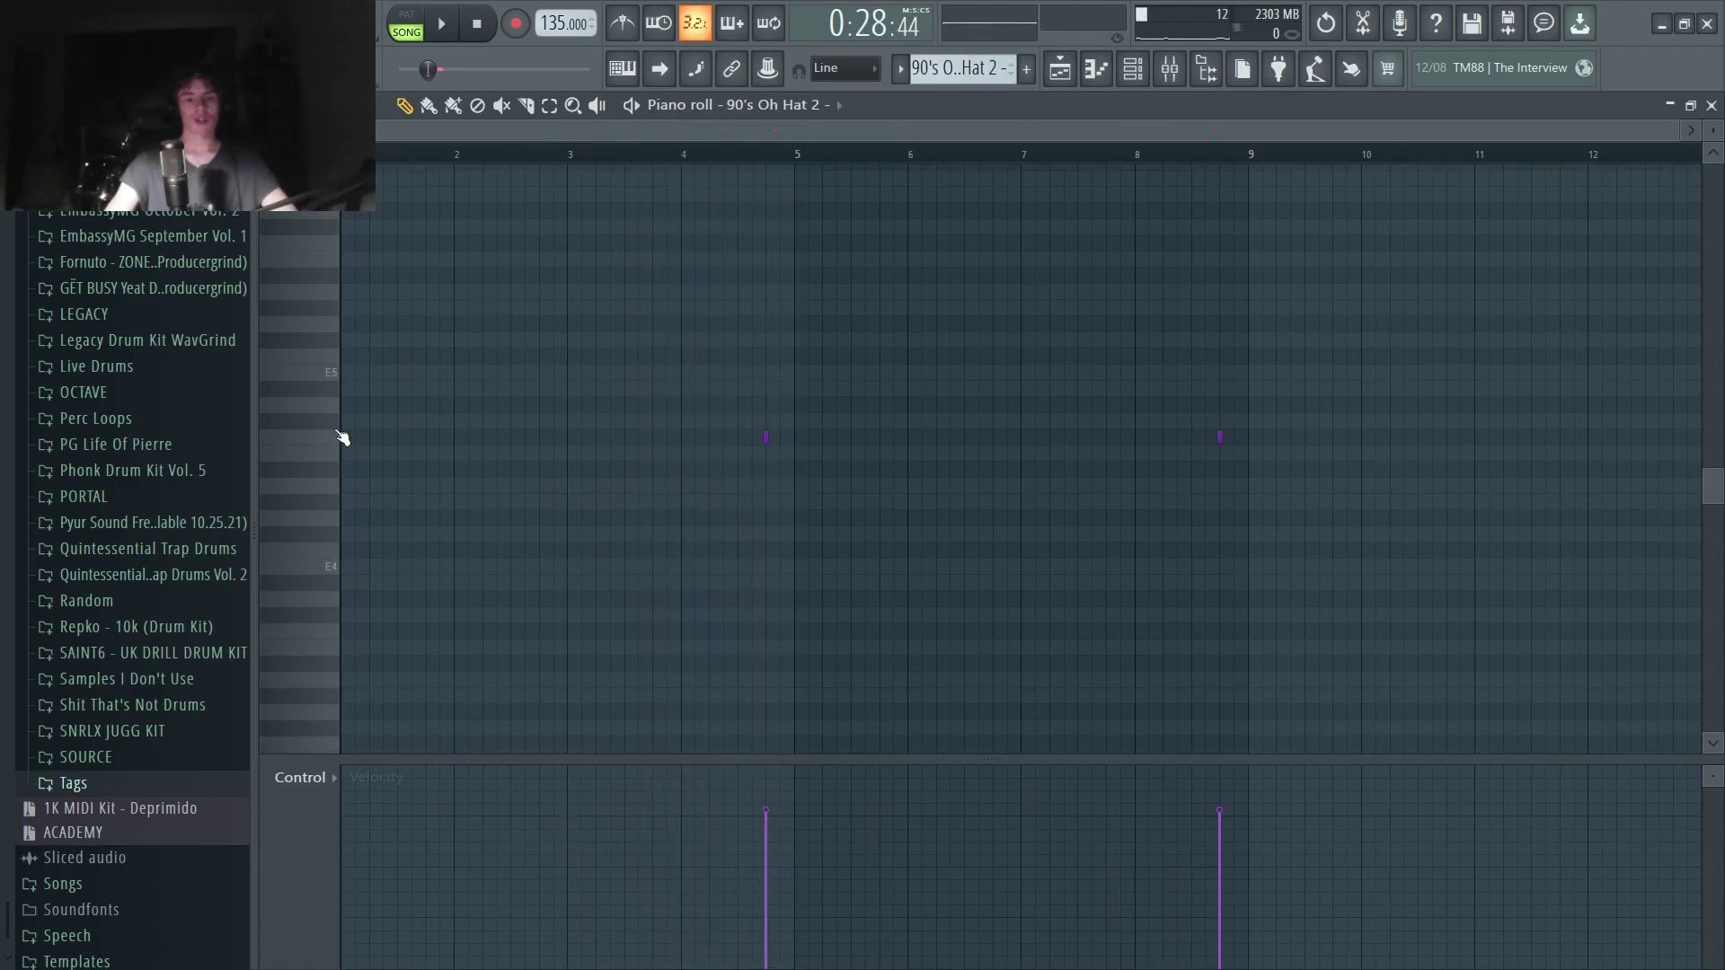
Audition the 90's Oh Hat 2 sound and play back the Smoke HH and ImWeak Kick patterns in the piano roll.
click(339, 438)
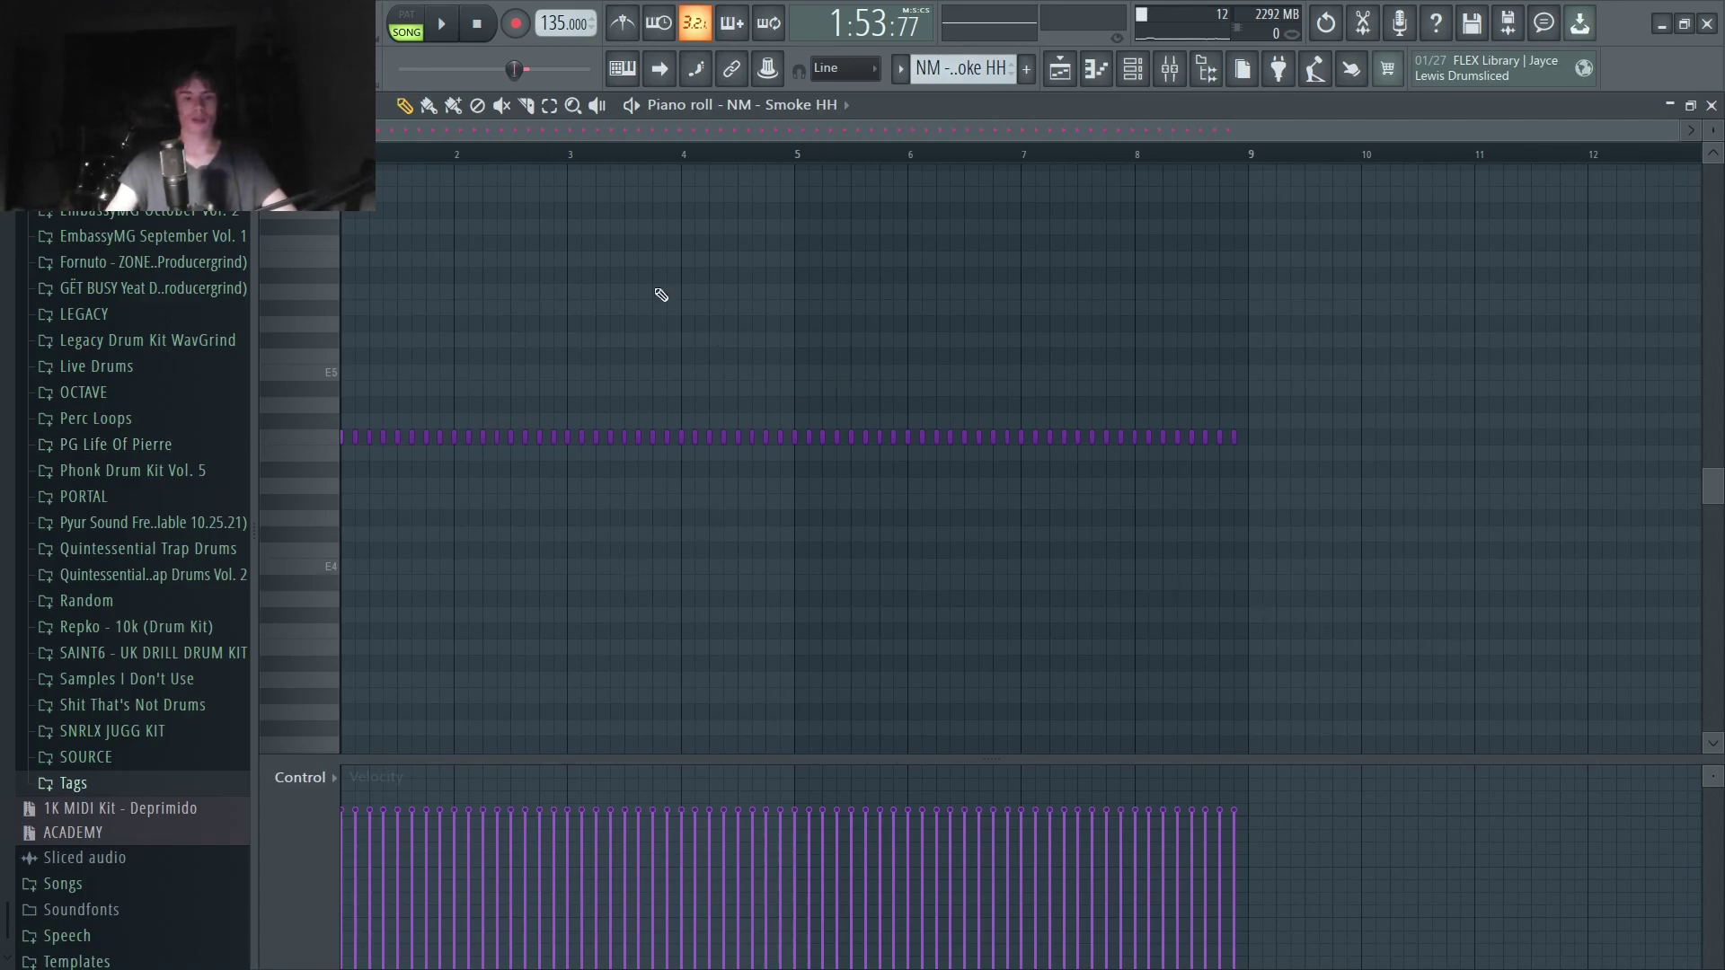
click(448, 33)
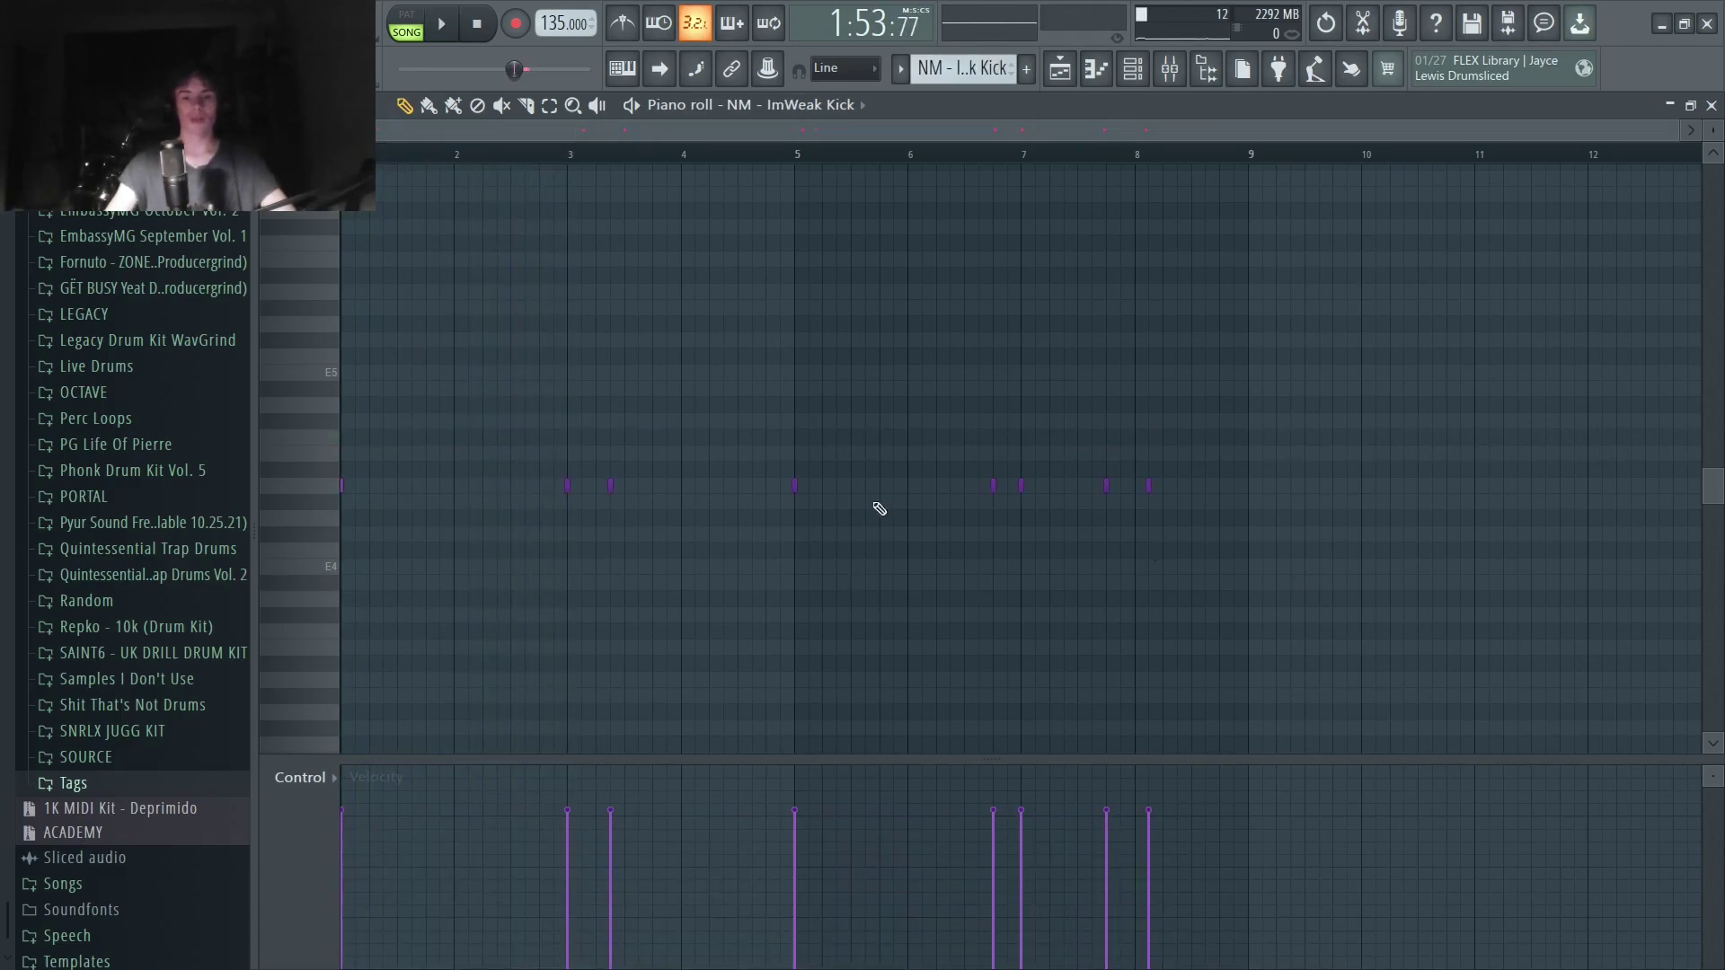
click(445, 27)
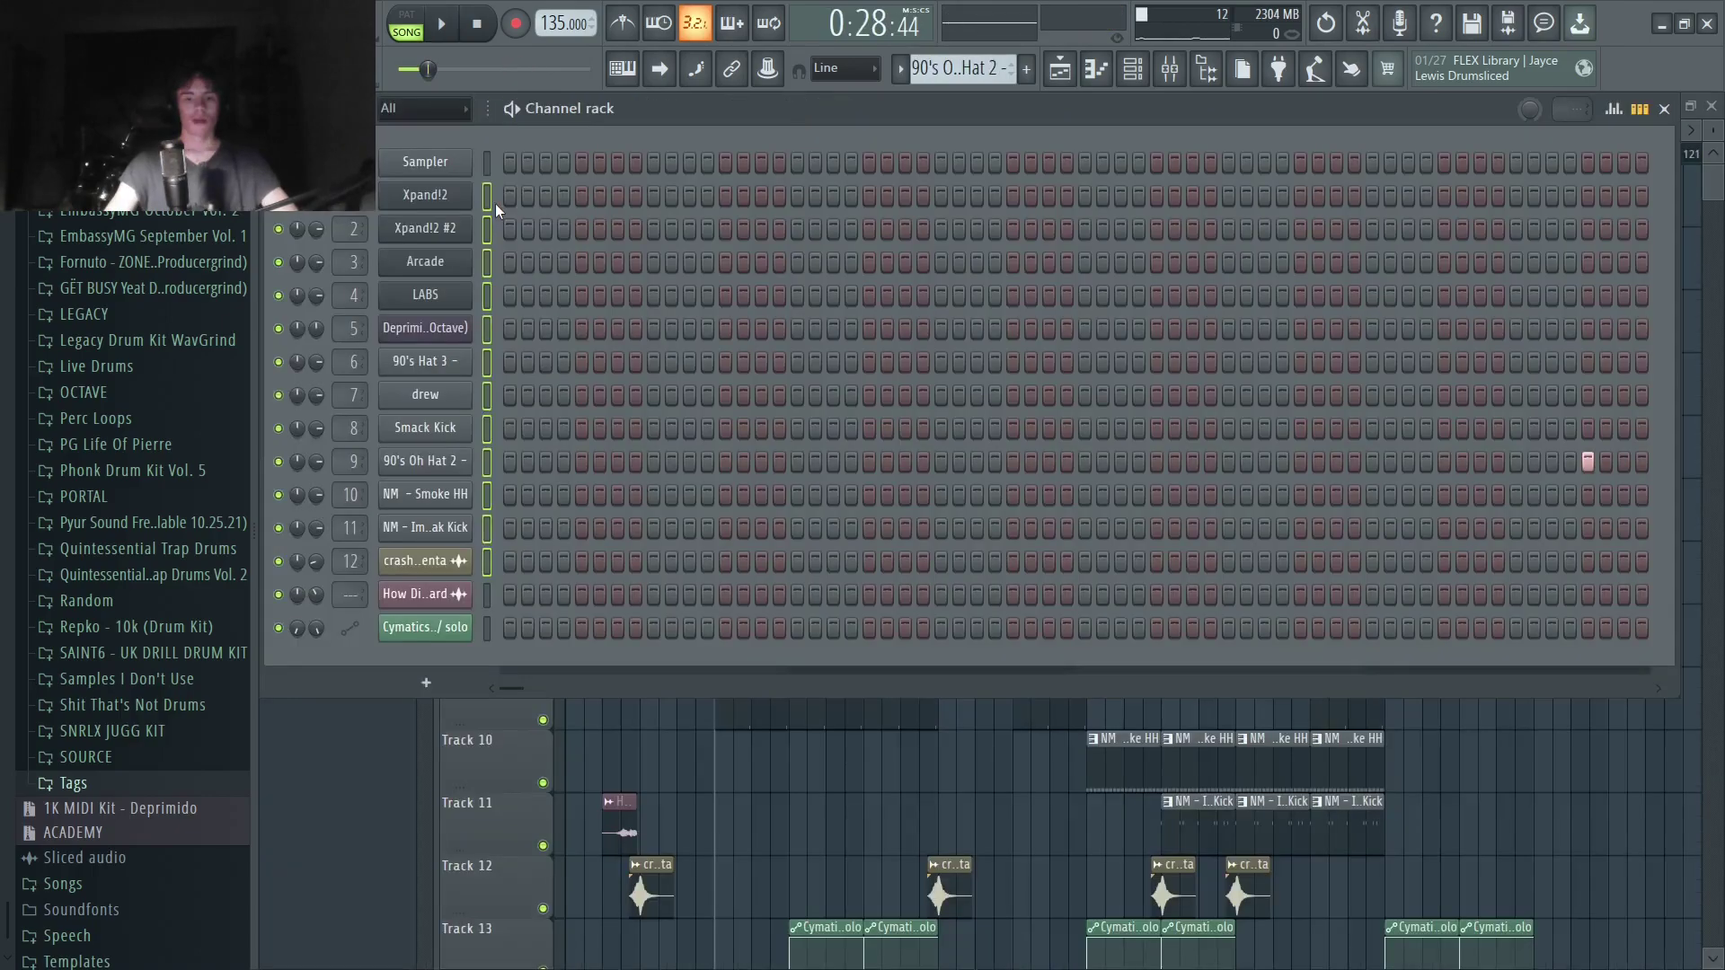
Examine the mixer tracks, including the Ambience effect on 90's Hat 3 and the equalizer curve on 90's Oh Hat 2.
key(F9)
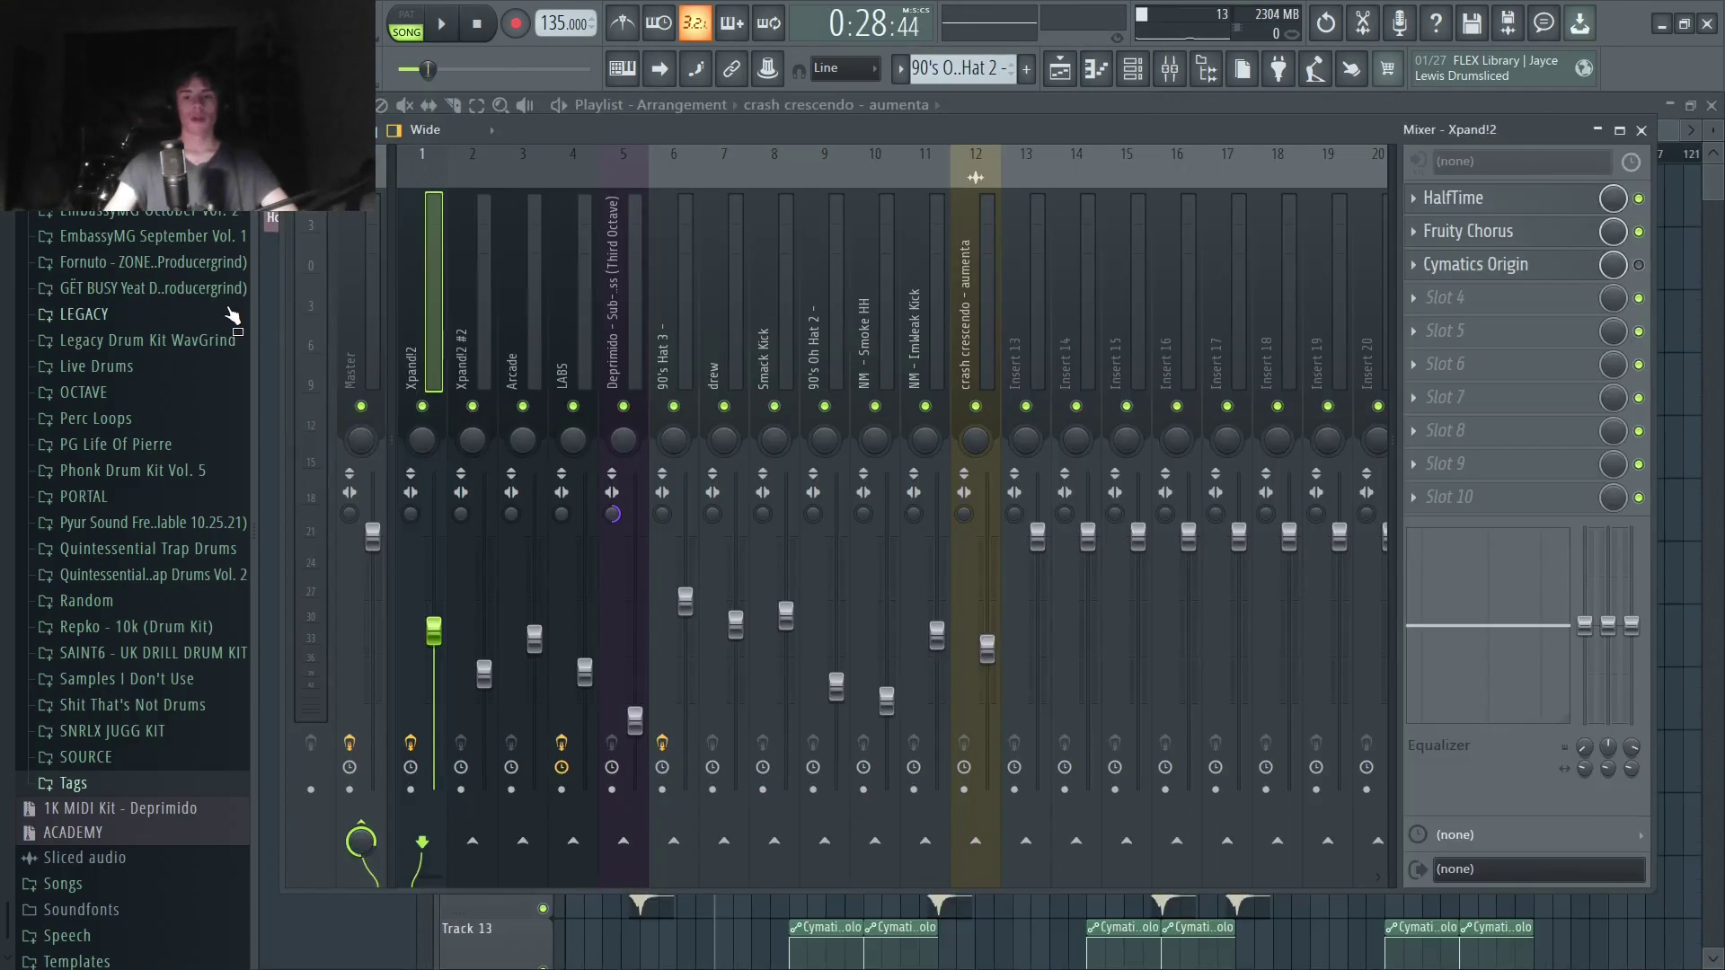
click(671, 309)
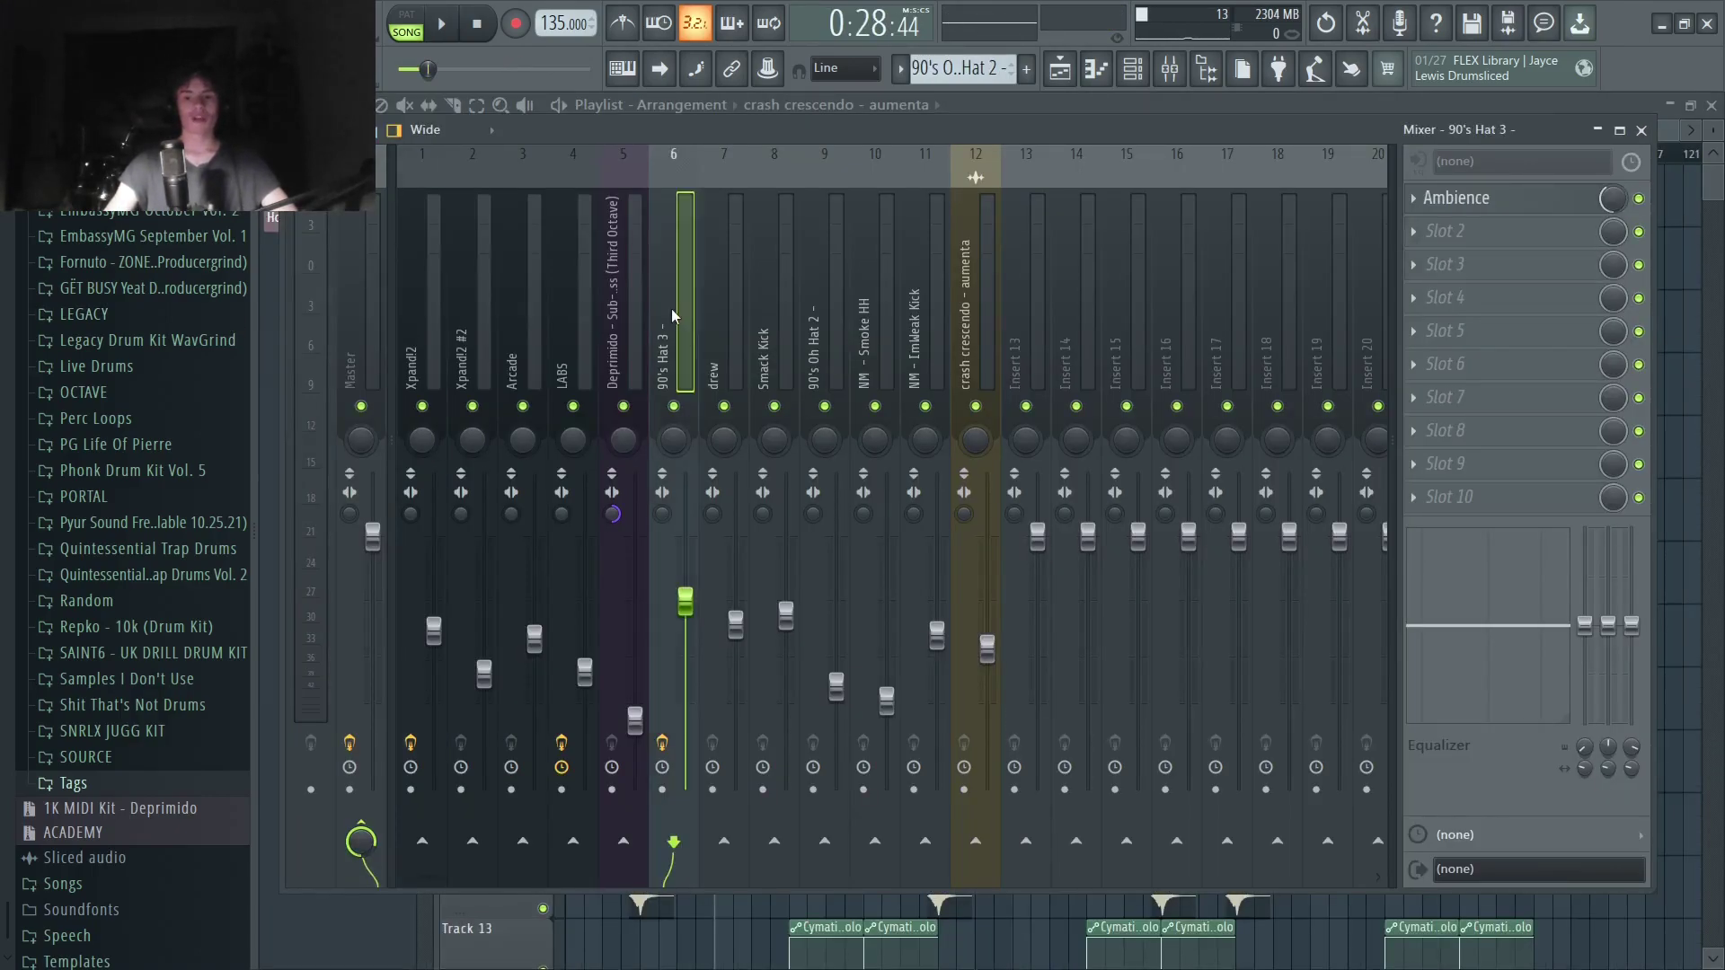
click(1480, 199)
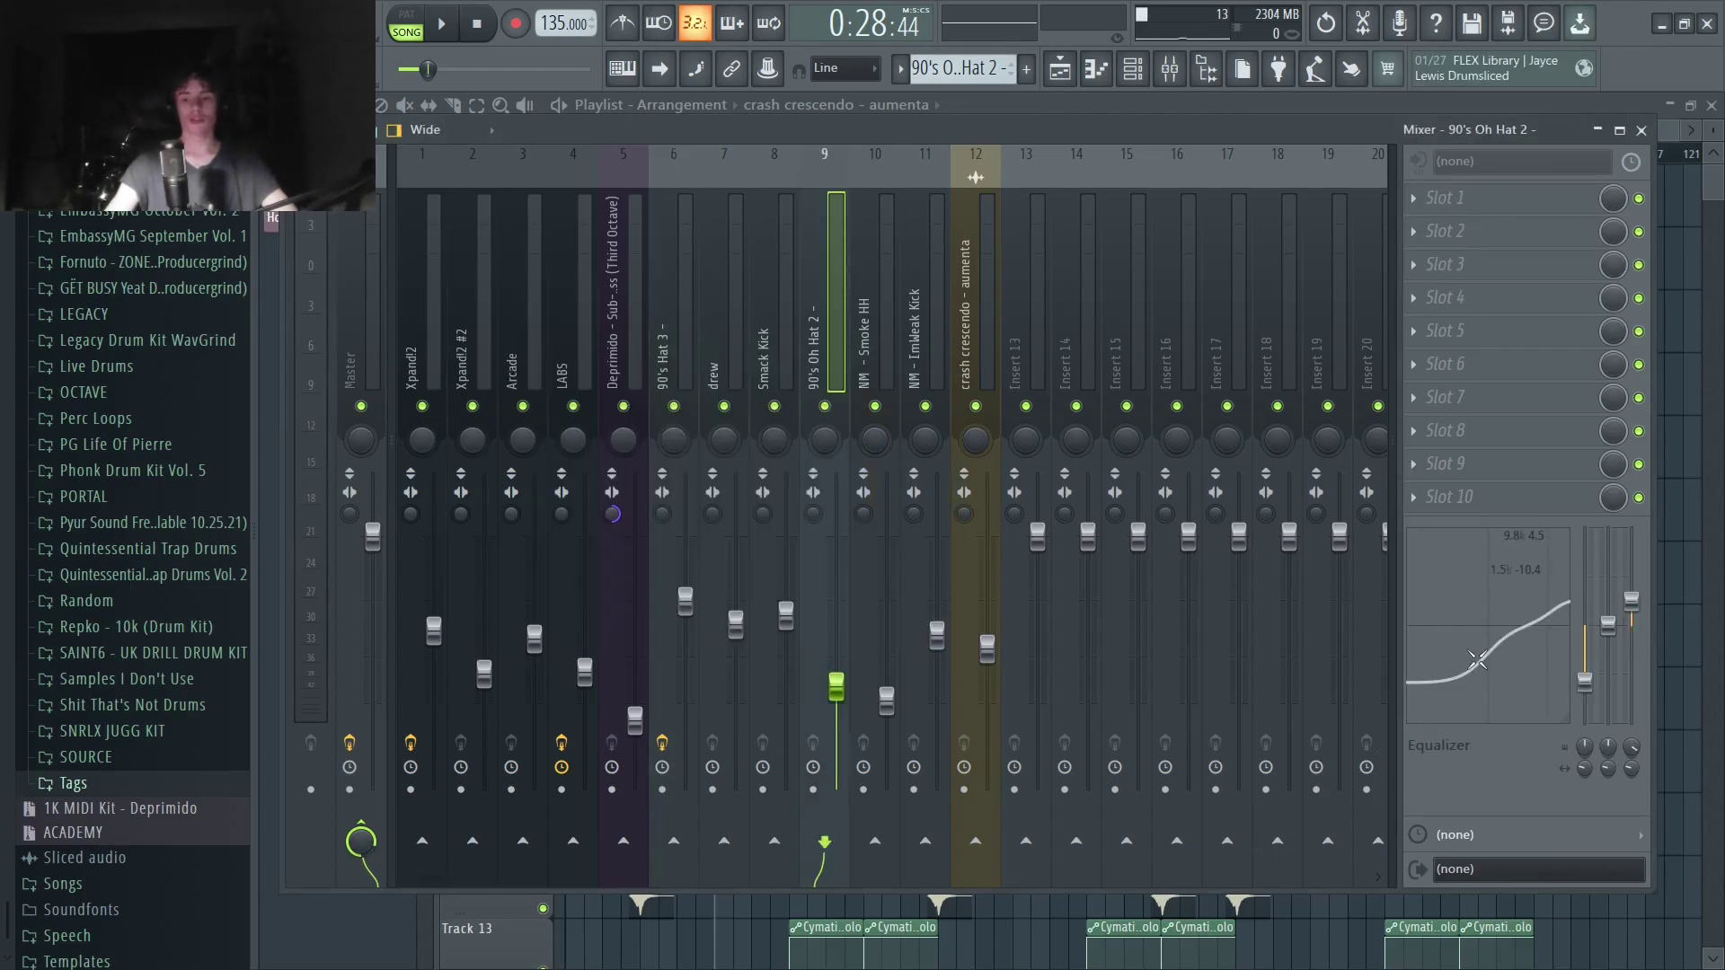
click(417, 350)
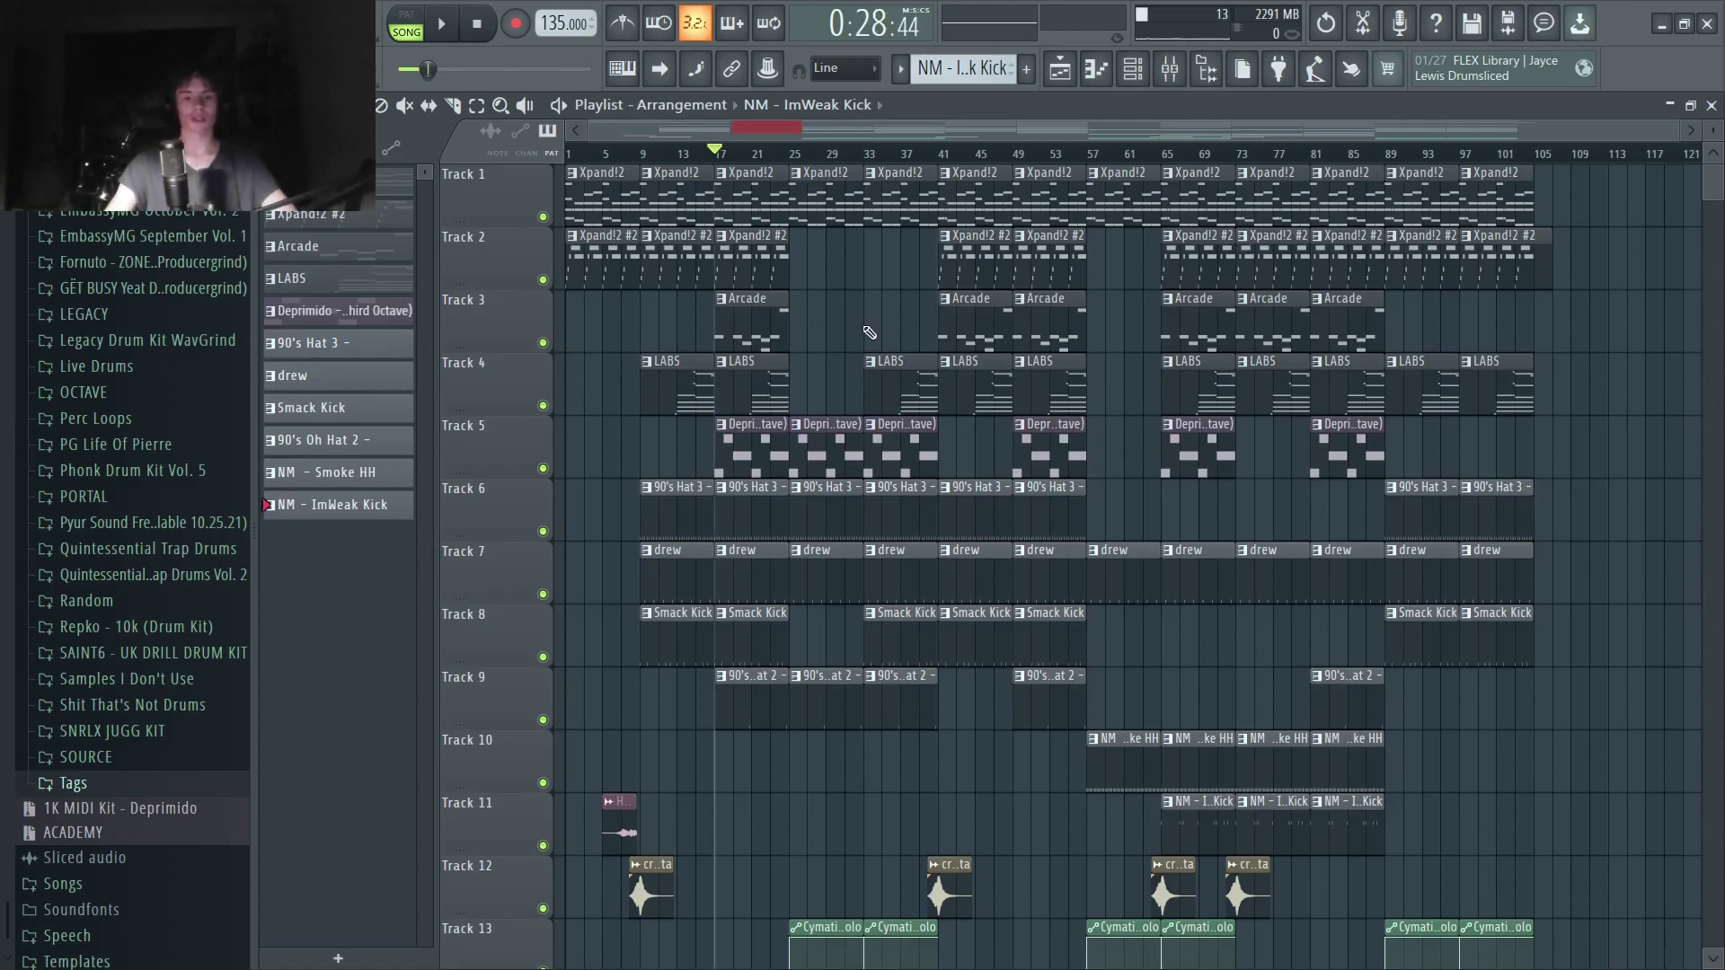
Play back the full arrangement in the playlist from bar 17 and stop it.
click(442, 24)
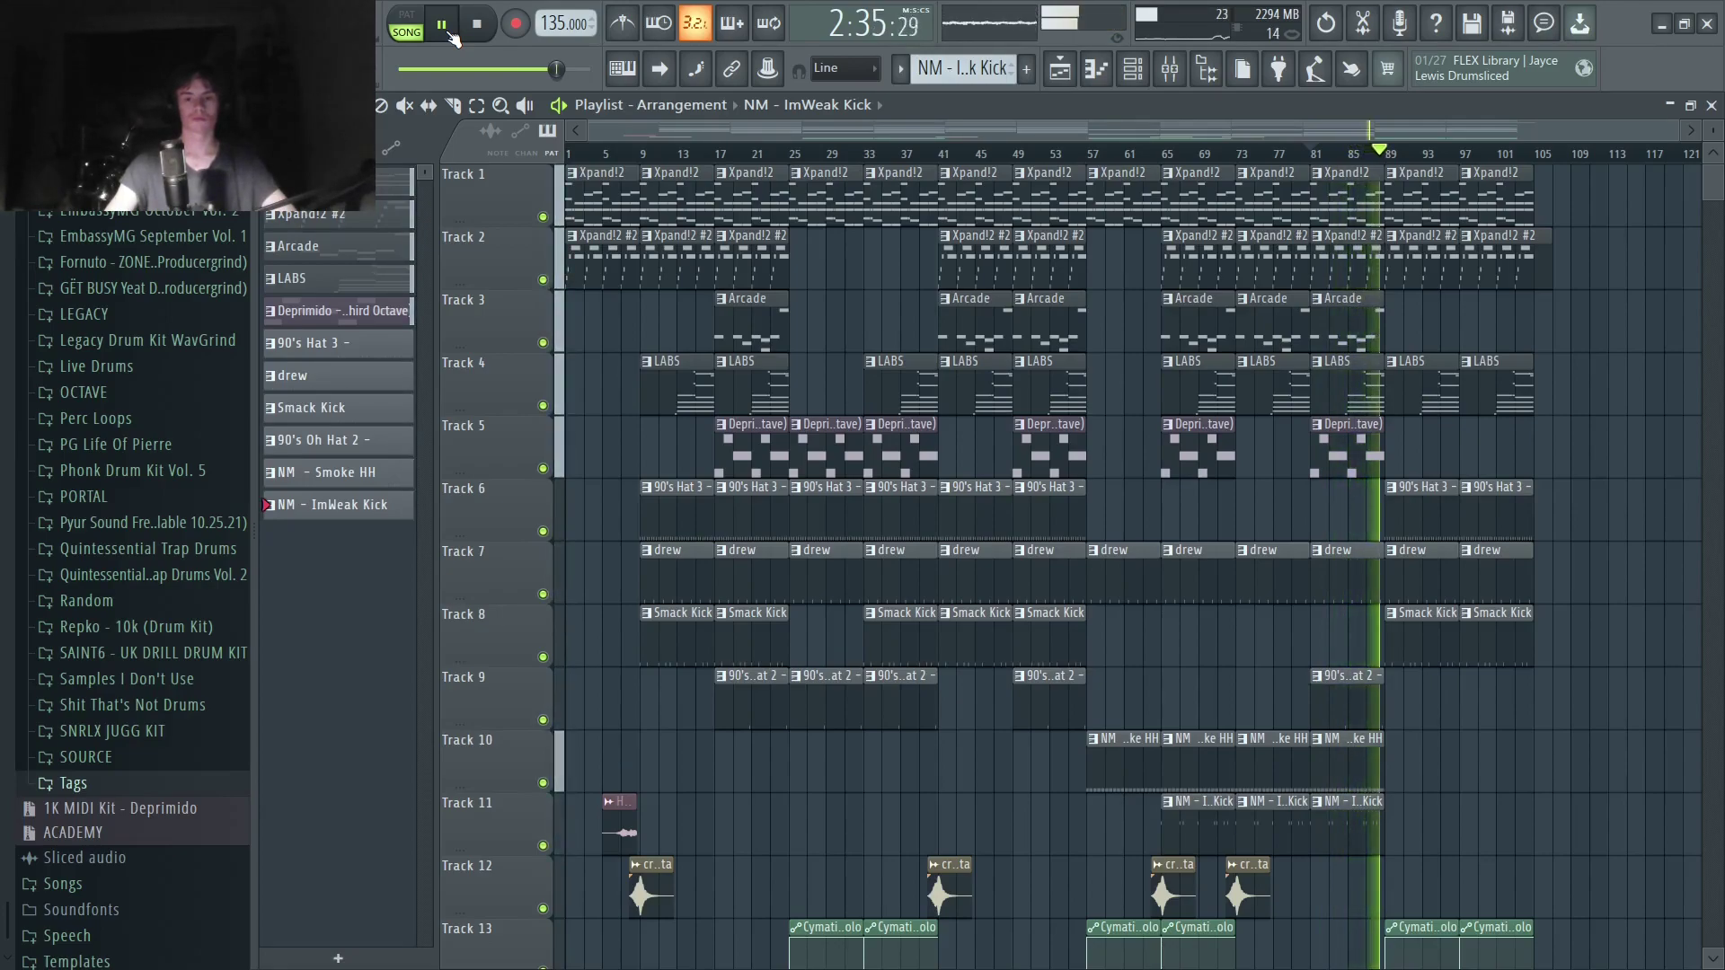
key(space)
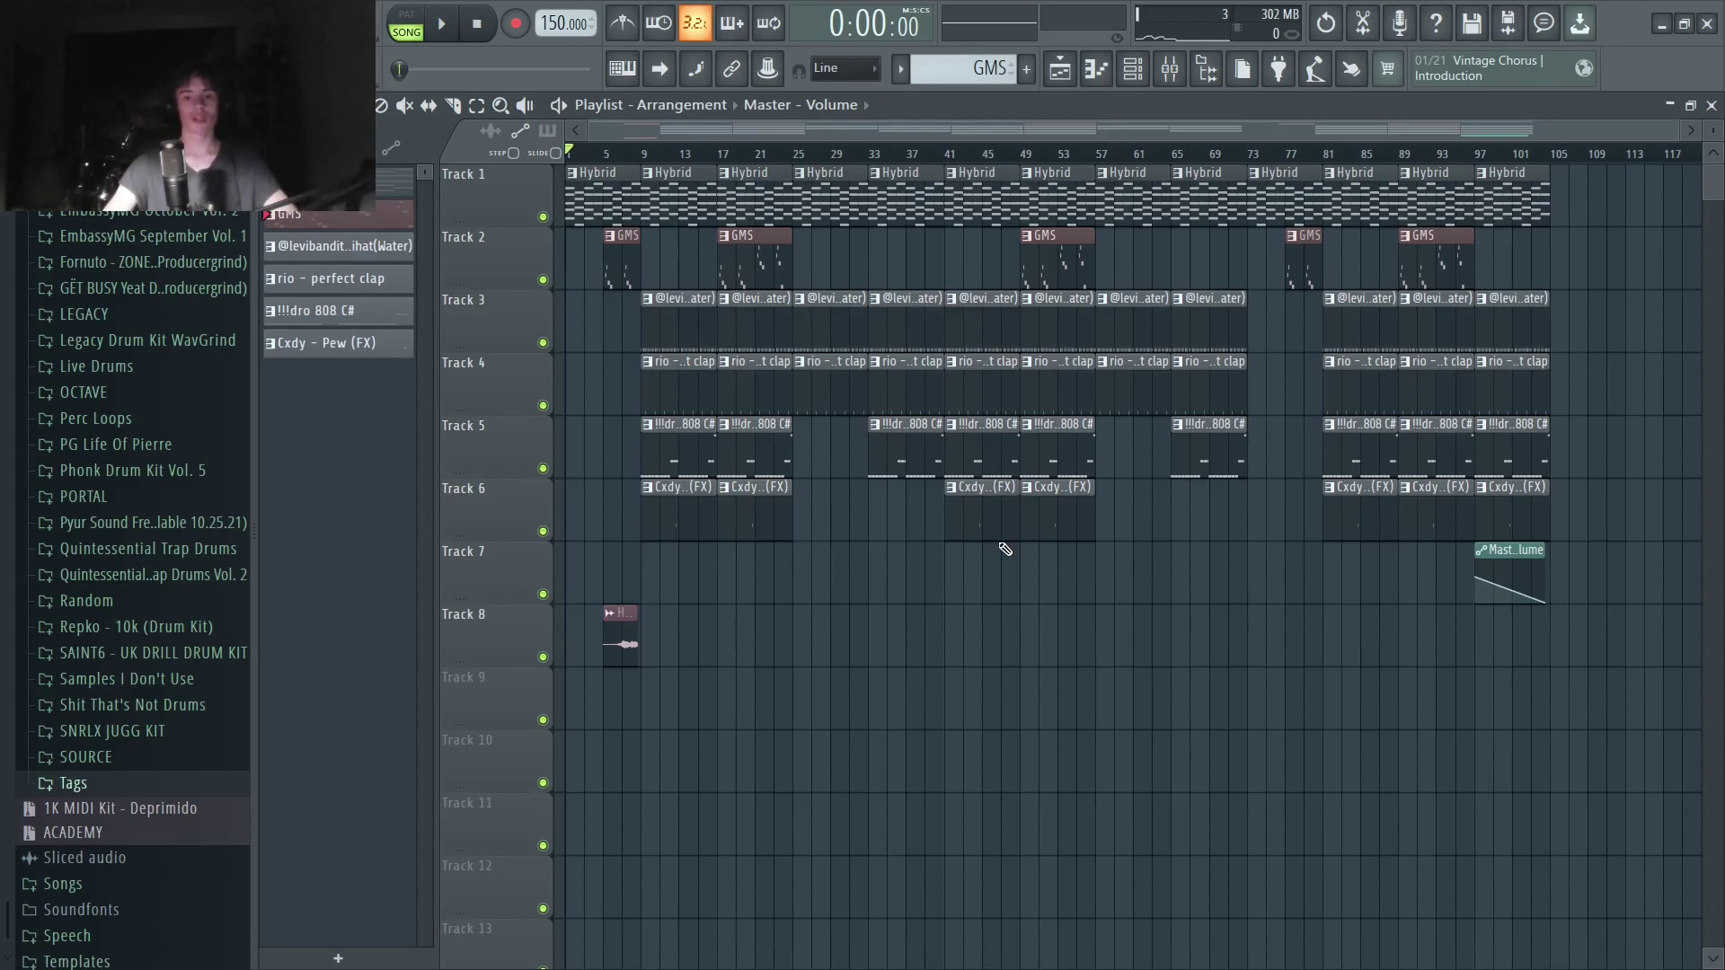
Open the Hybrid chord pattern of the 150 BPM beat in the piano roll and play it back.
double_click(787, 194)
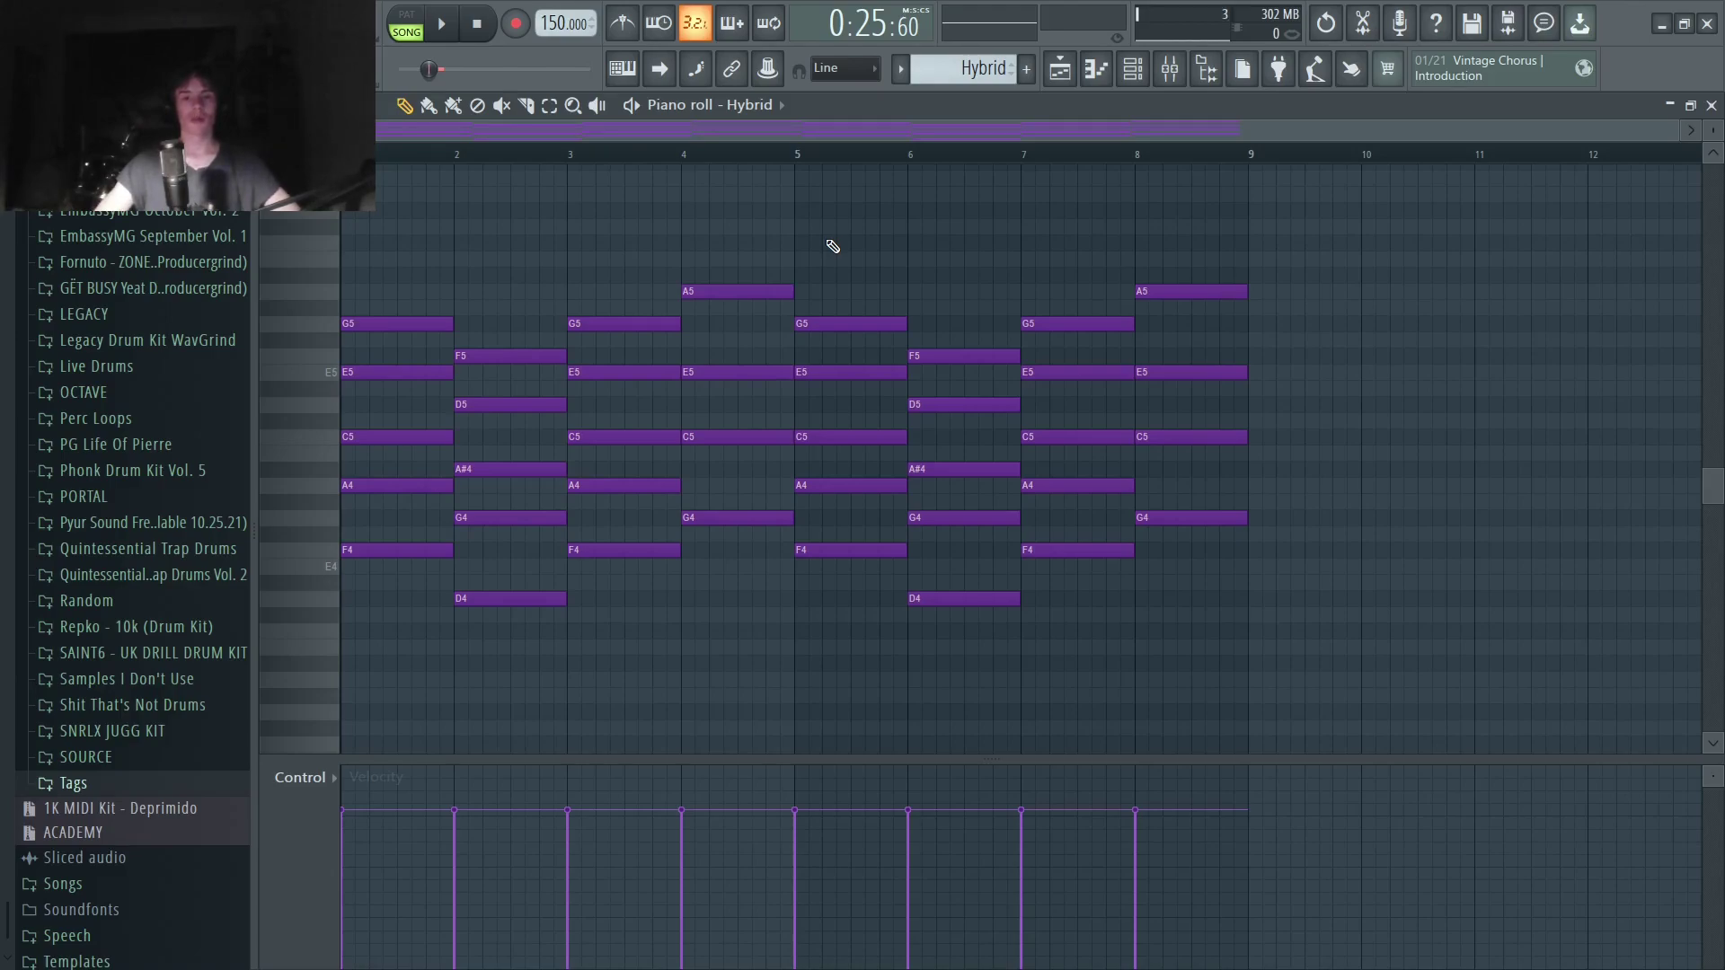
click(441, 27)
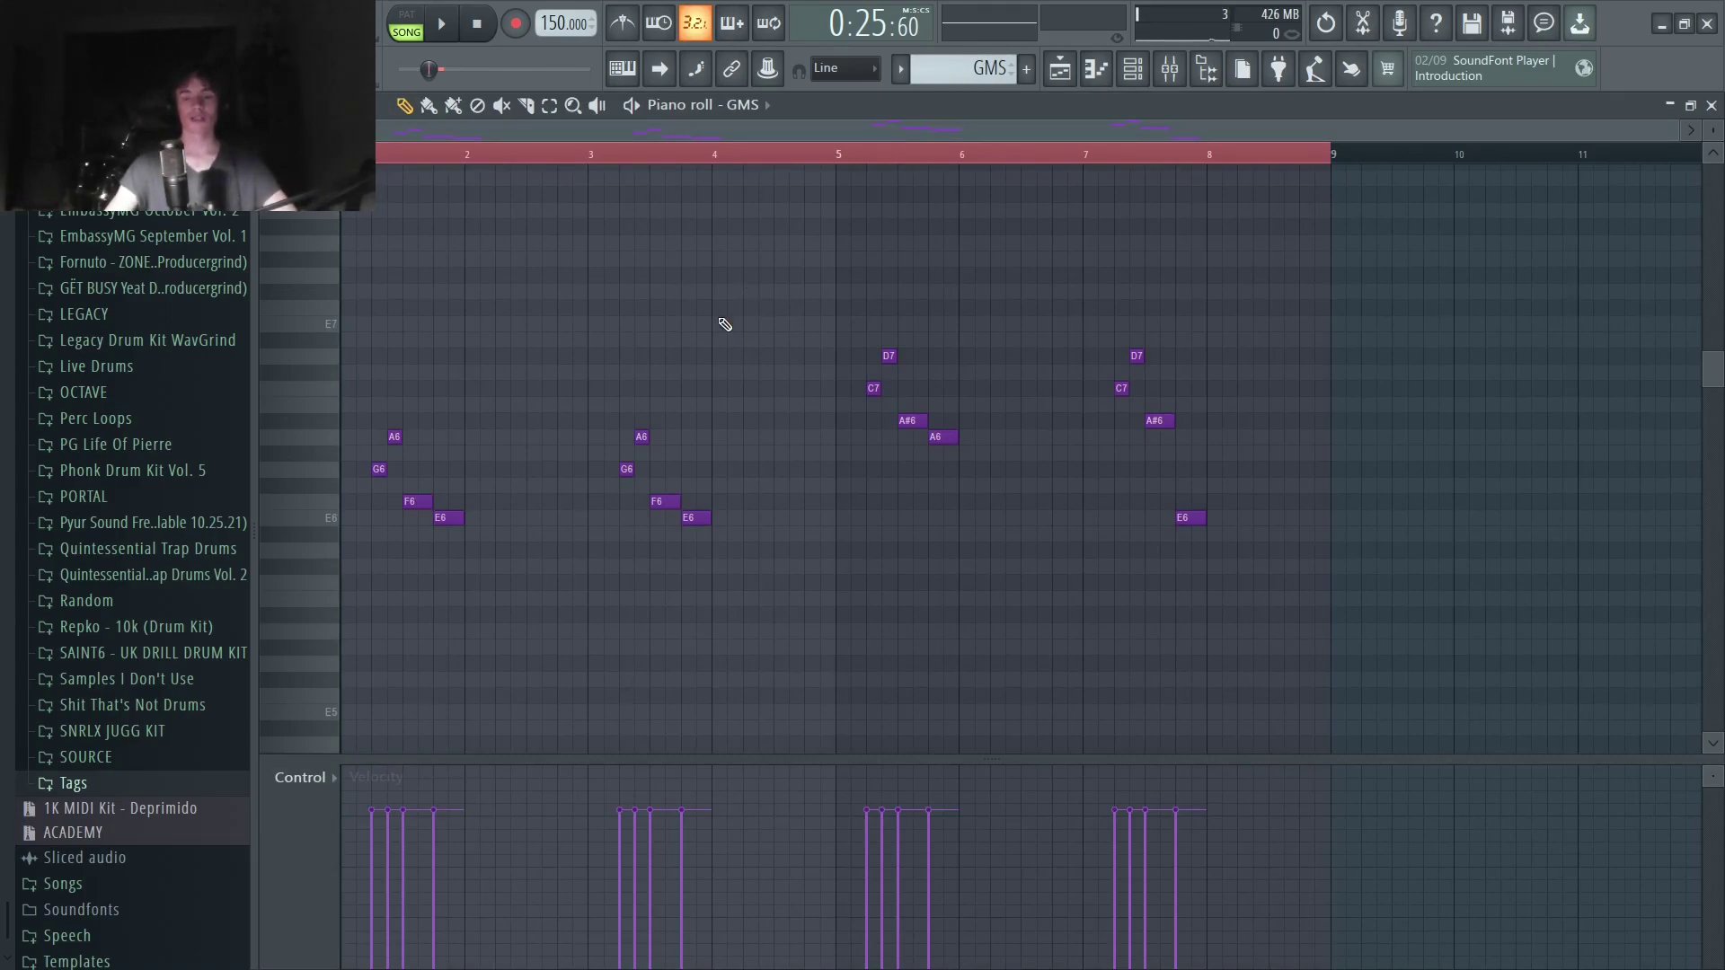
Highlight all the notes of the GMS melody pattern and play it back.
drag(376, 590, 1563, 216)
ctrl+click(1324, 329)
click(441, 24)
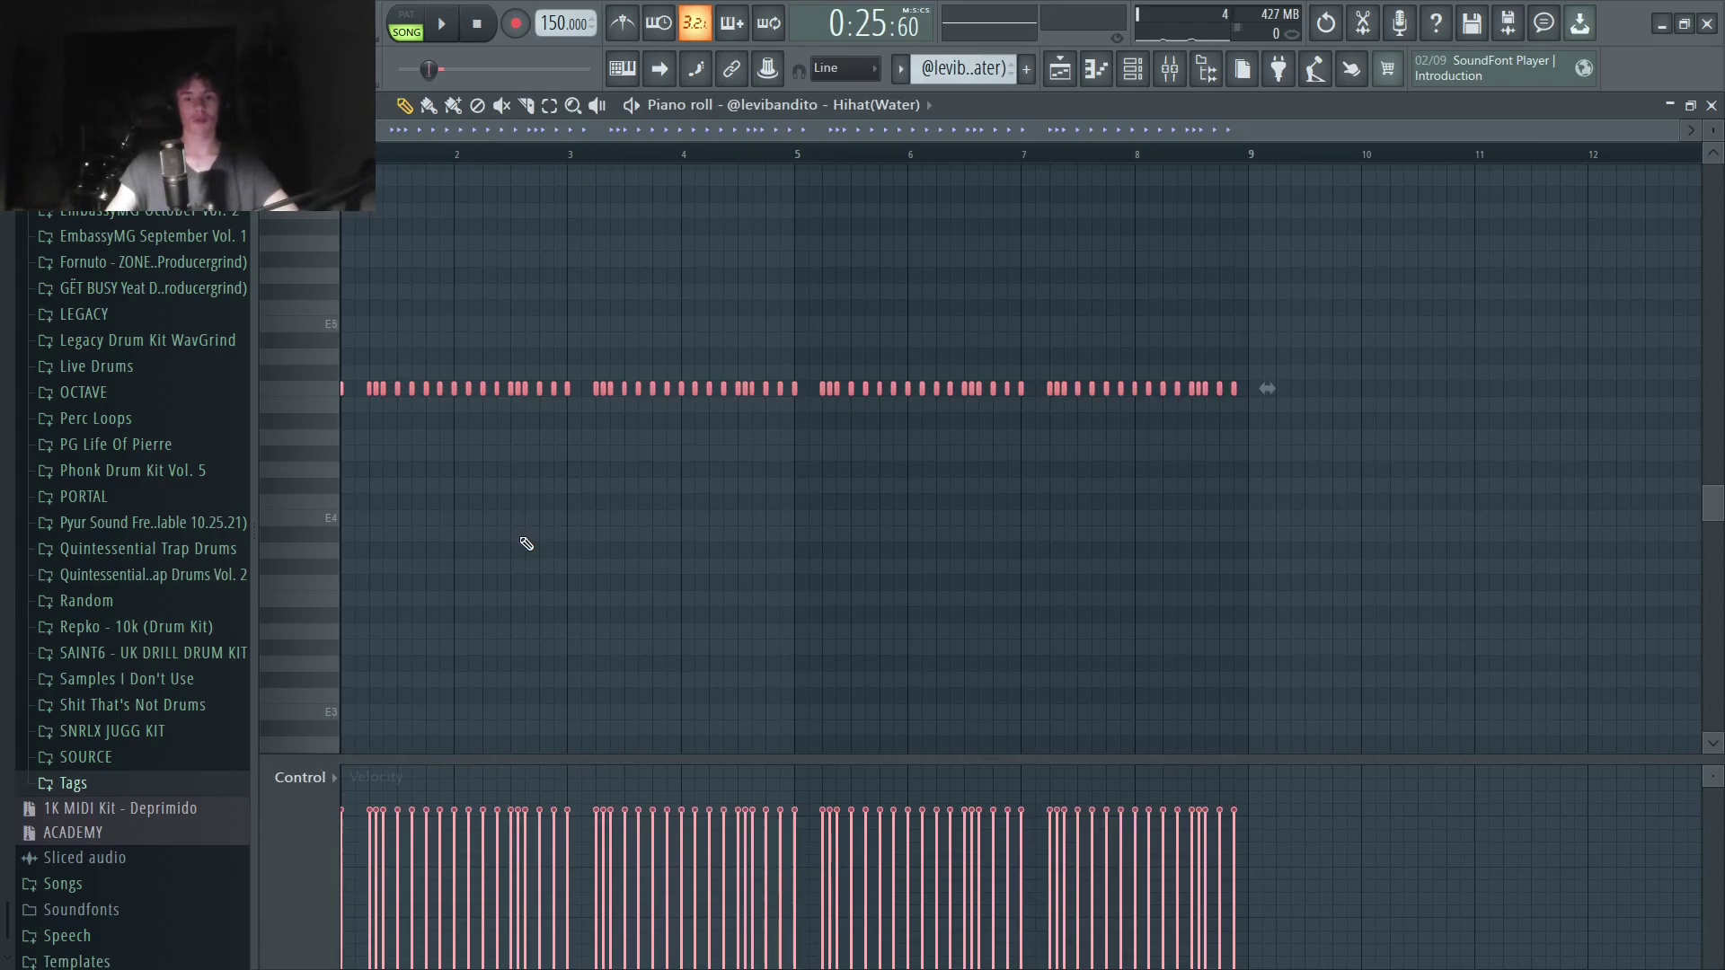
Deselect the Hihat(Water) hits and play back the Hihat(Water) pattern and the perfect clap pattern.
ctrl+click(529, 543)
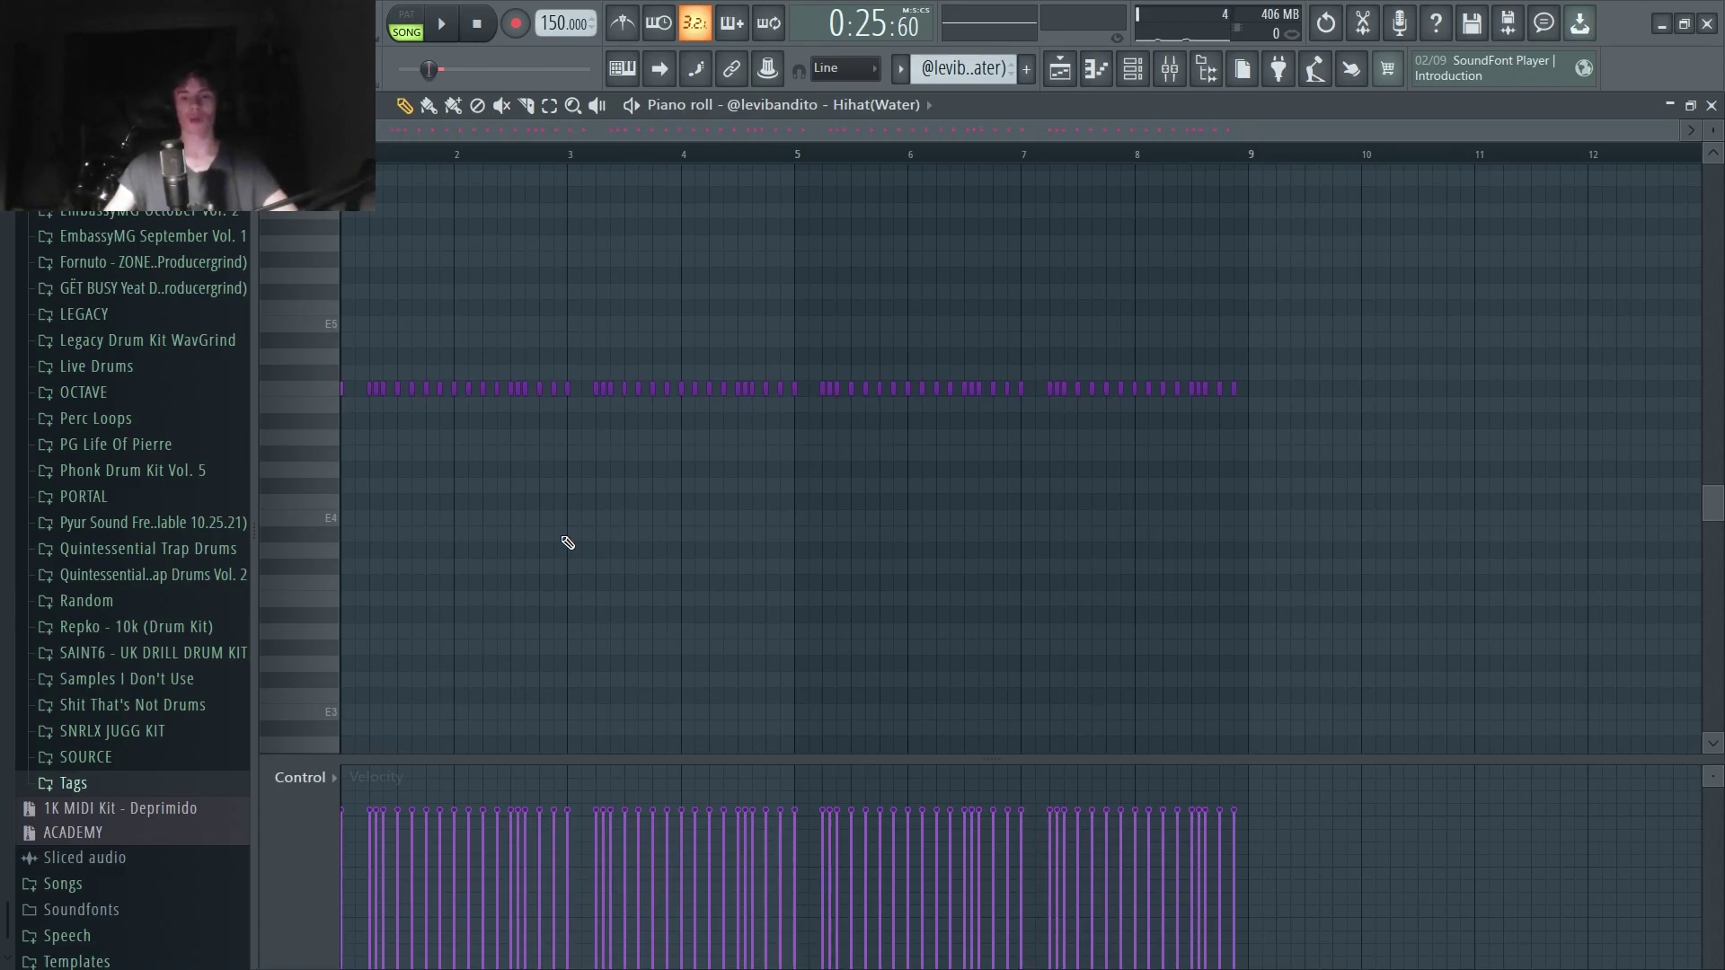
click(443, 29)
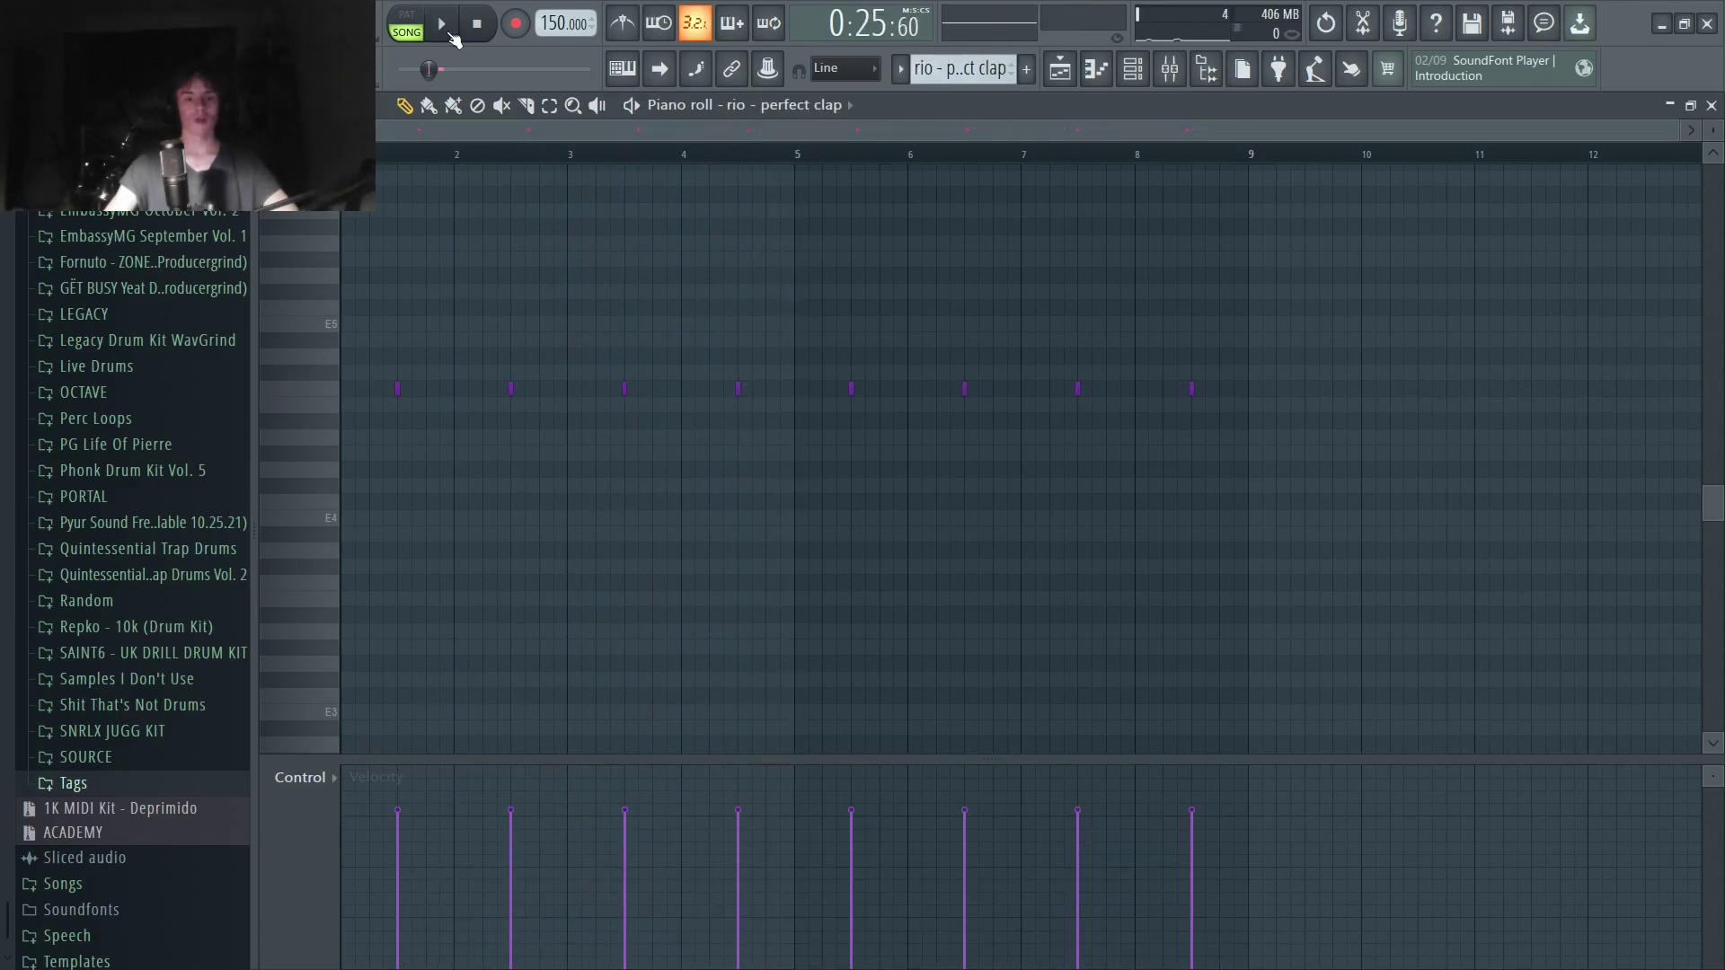
click(451, 34)
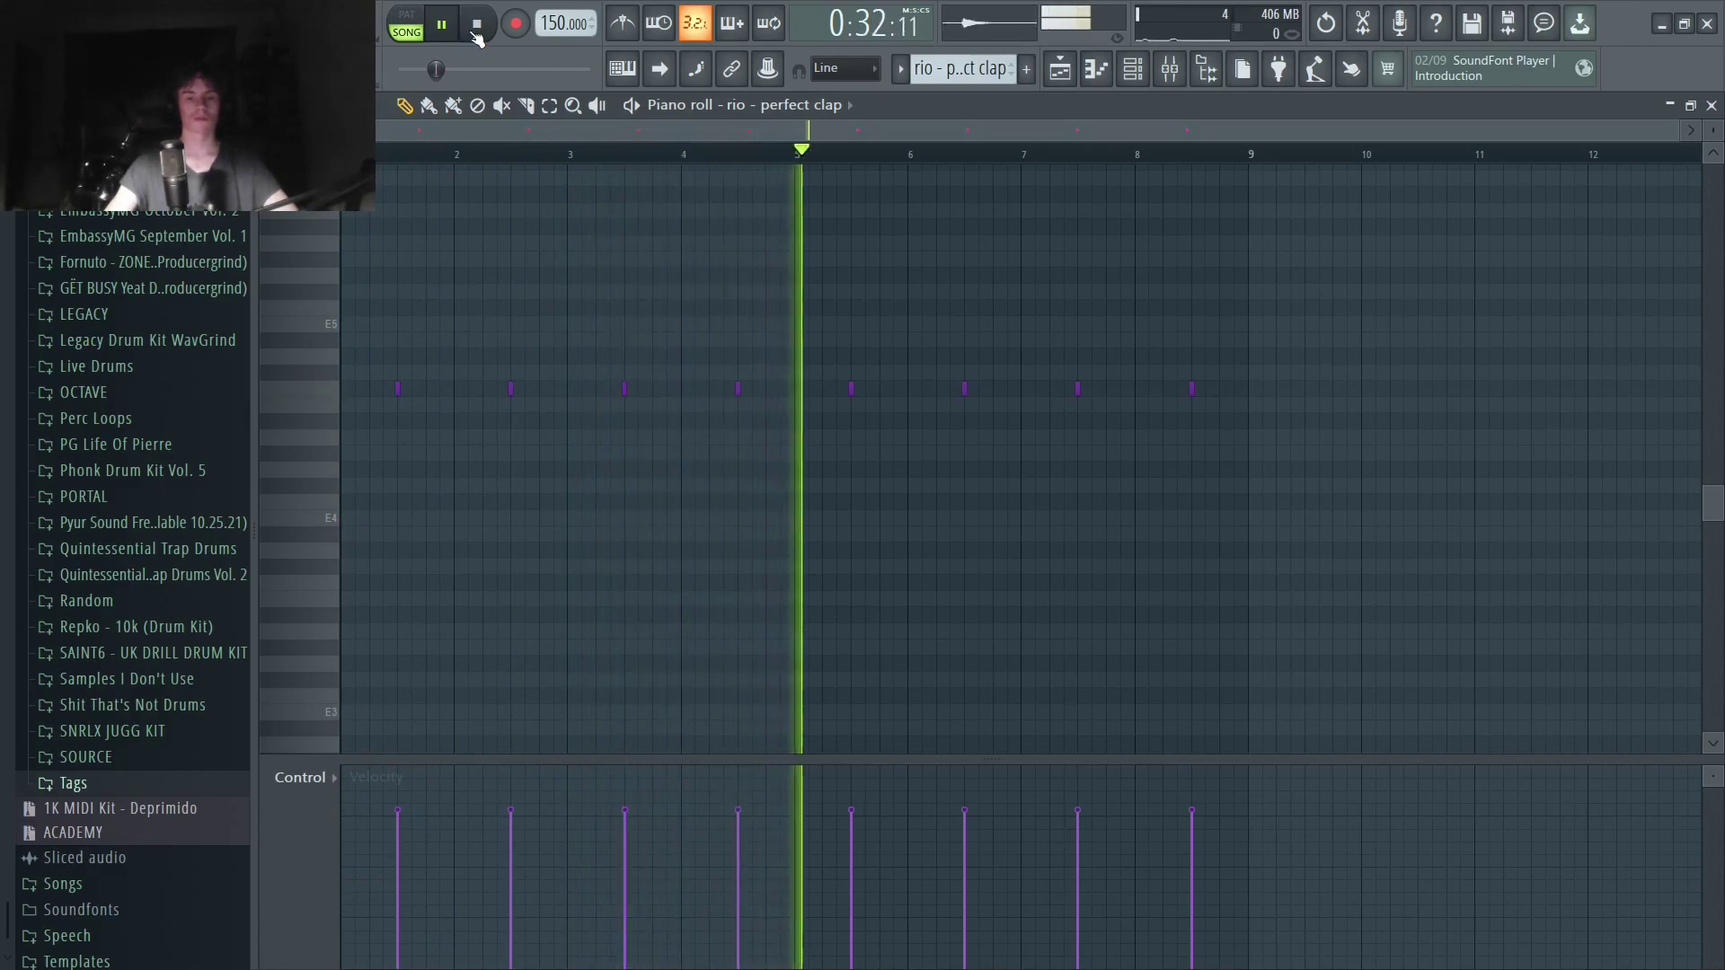
click(477, 27)
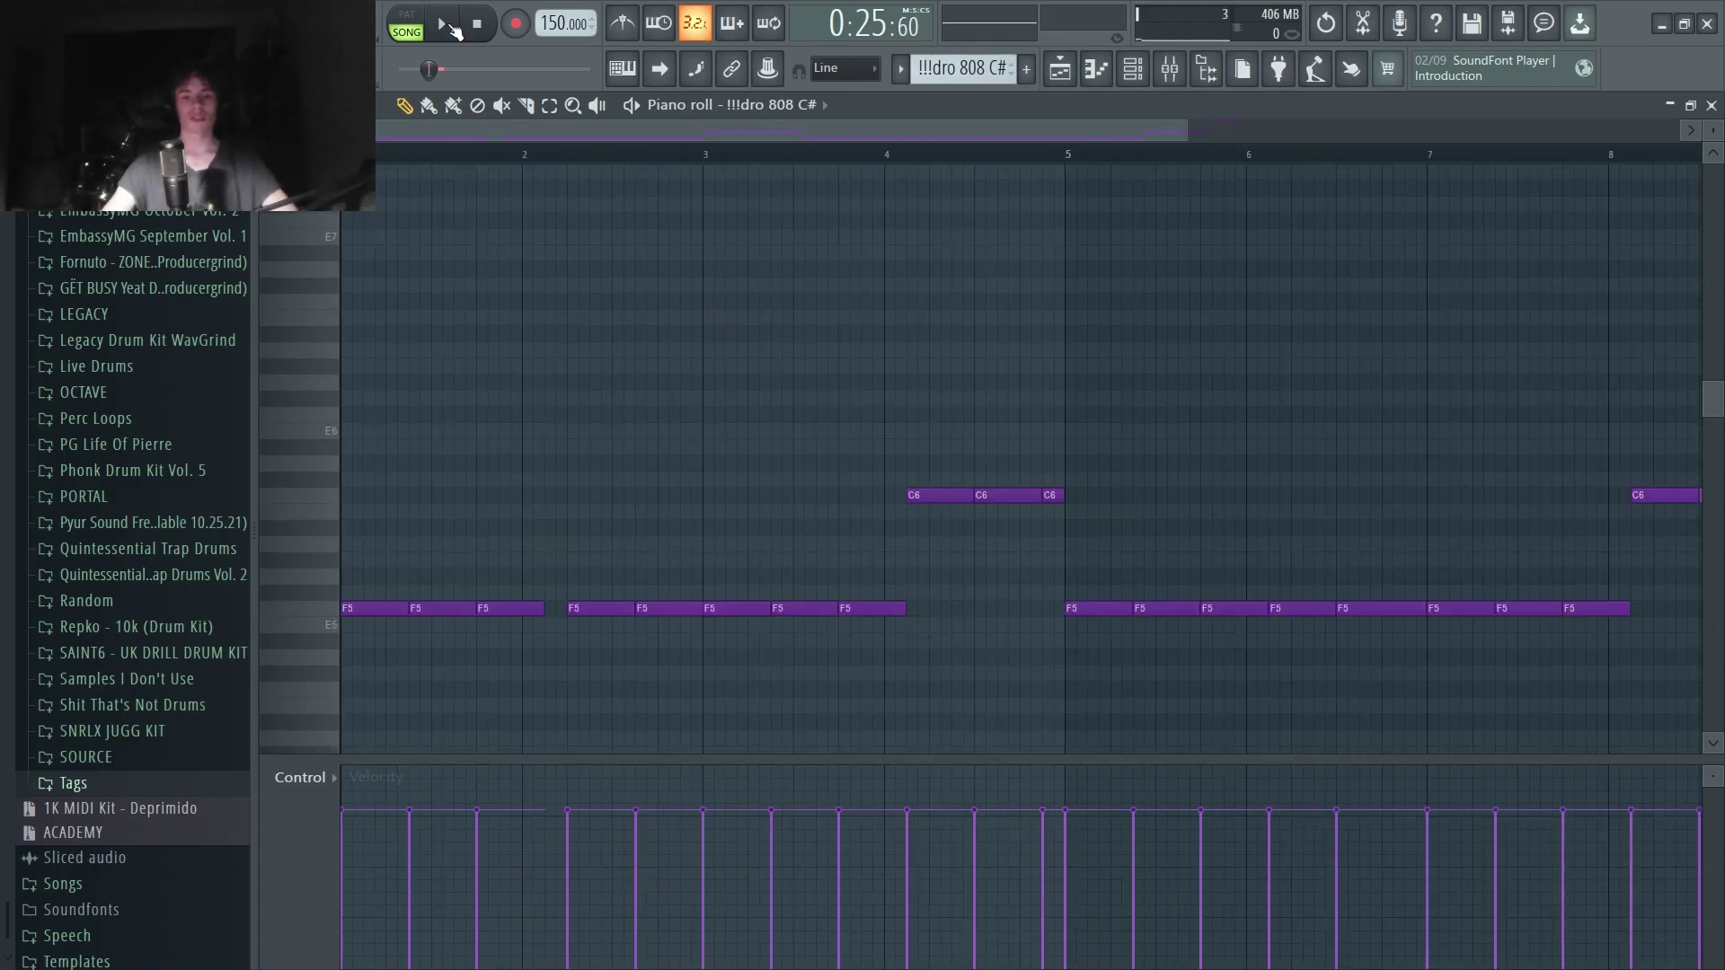
Play back the !!!dro 808 C# bass pattern and highlight its closing high notes in the piano roll.
click(453, 28)
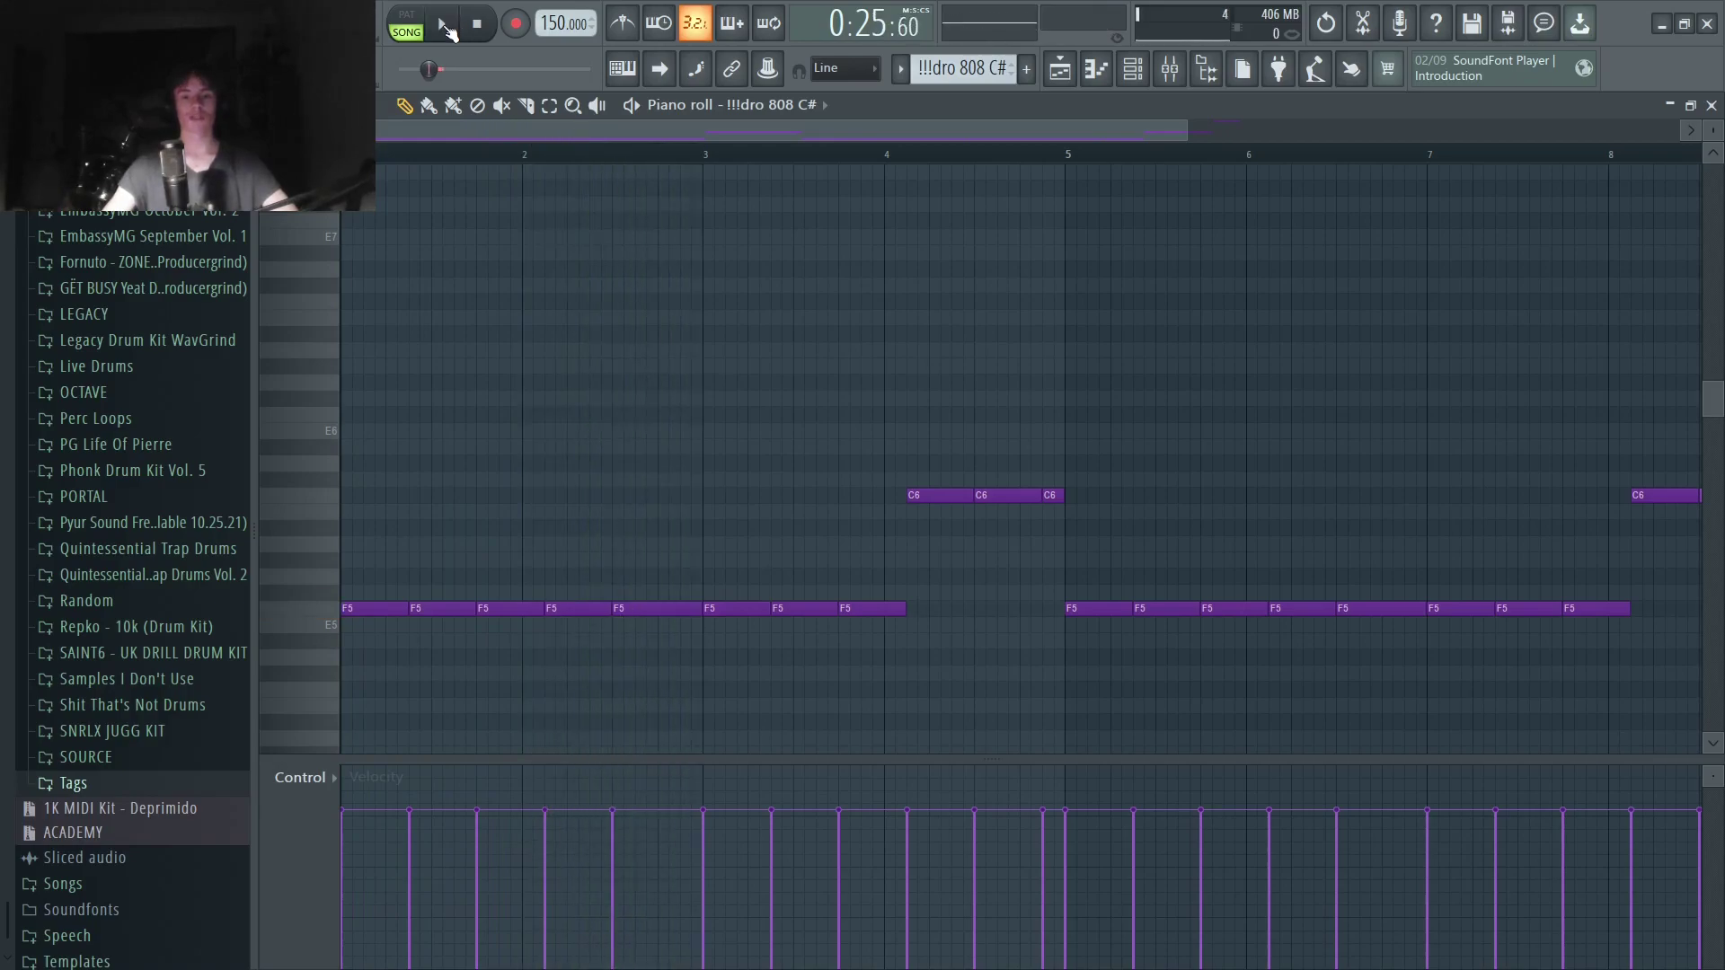
click(445, 27)
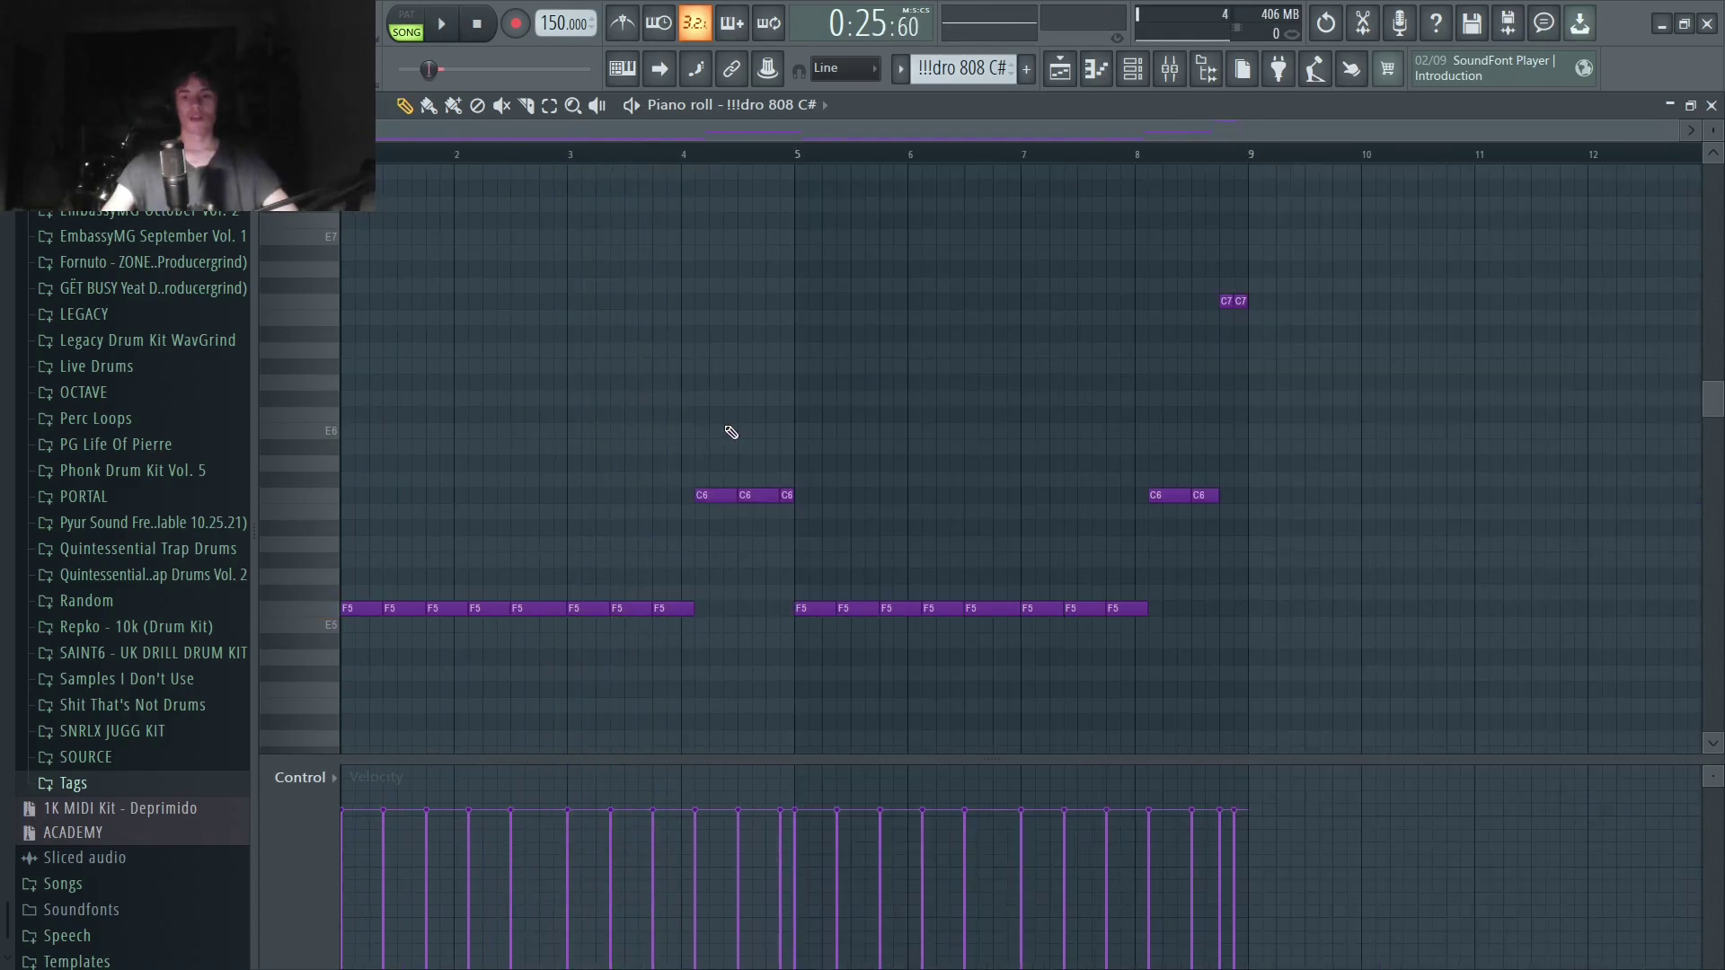
drag(1106, 539, 1441, 209)
ctrl+click(1442, 210)
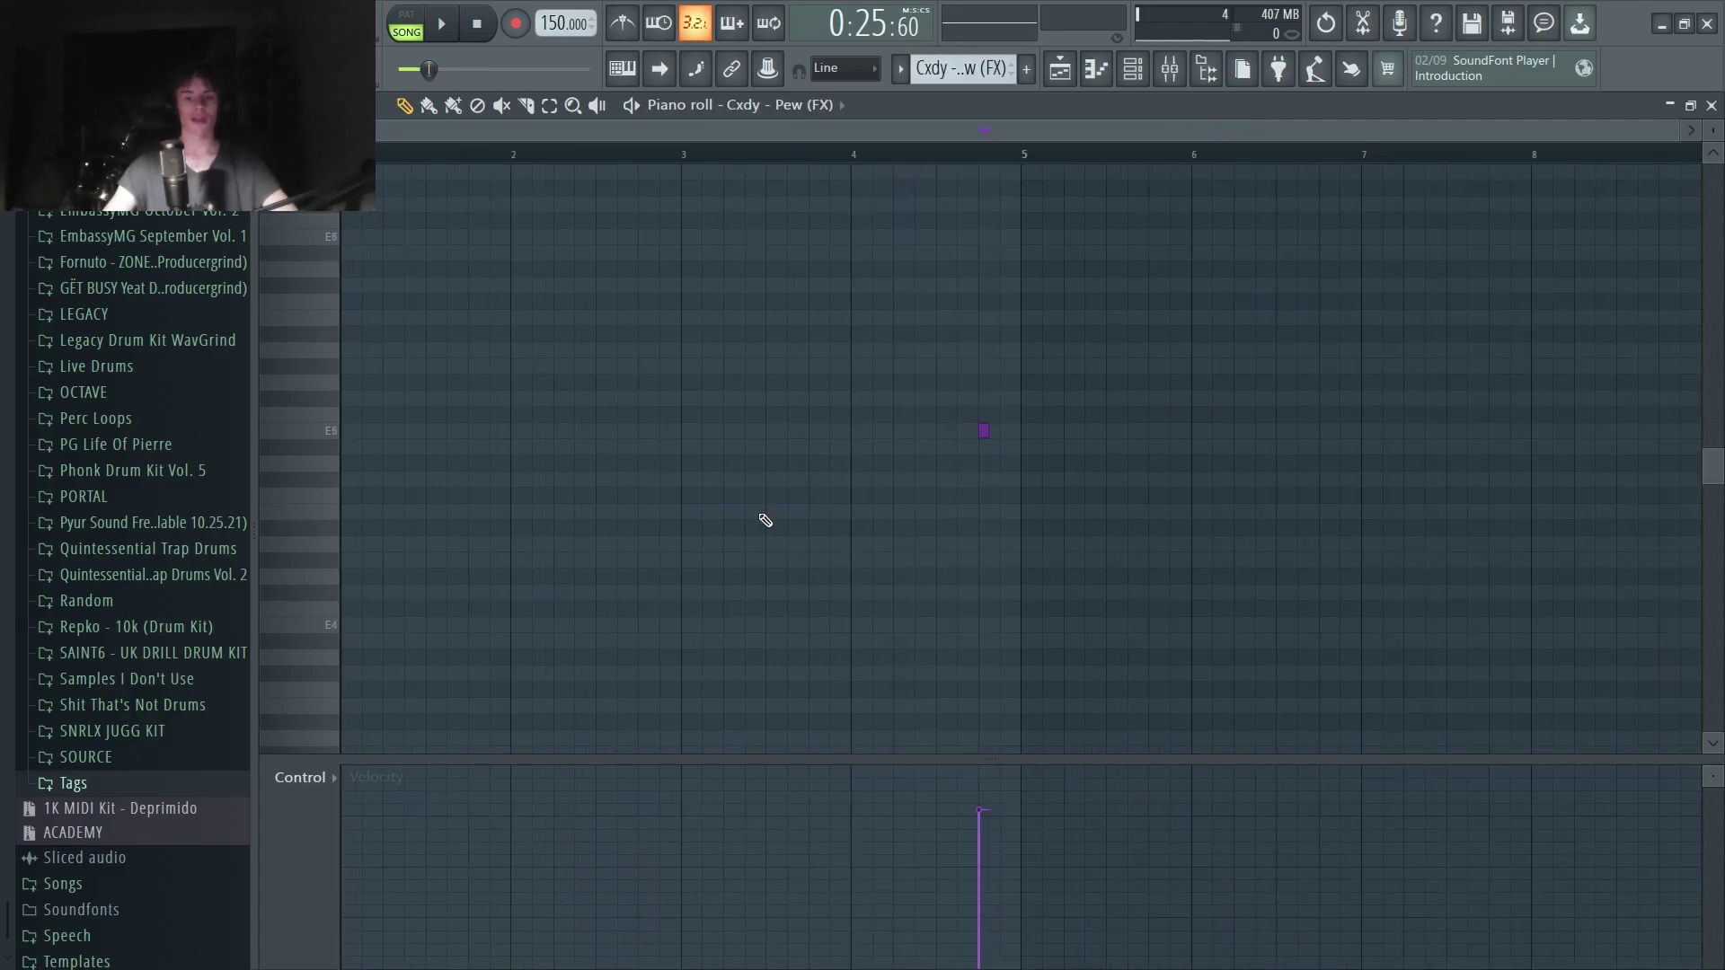
Audition the Cxdy - Pew (FX) sound and open the mixer to examine the beat's tracks.
click(330, 436)
click(330, 436)
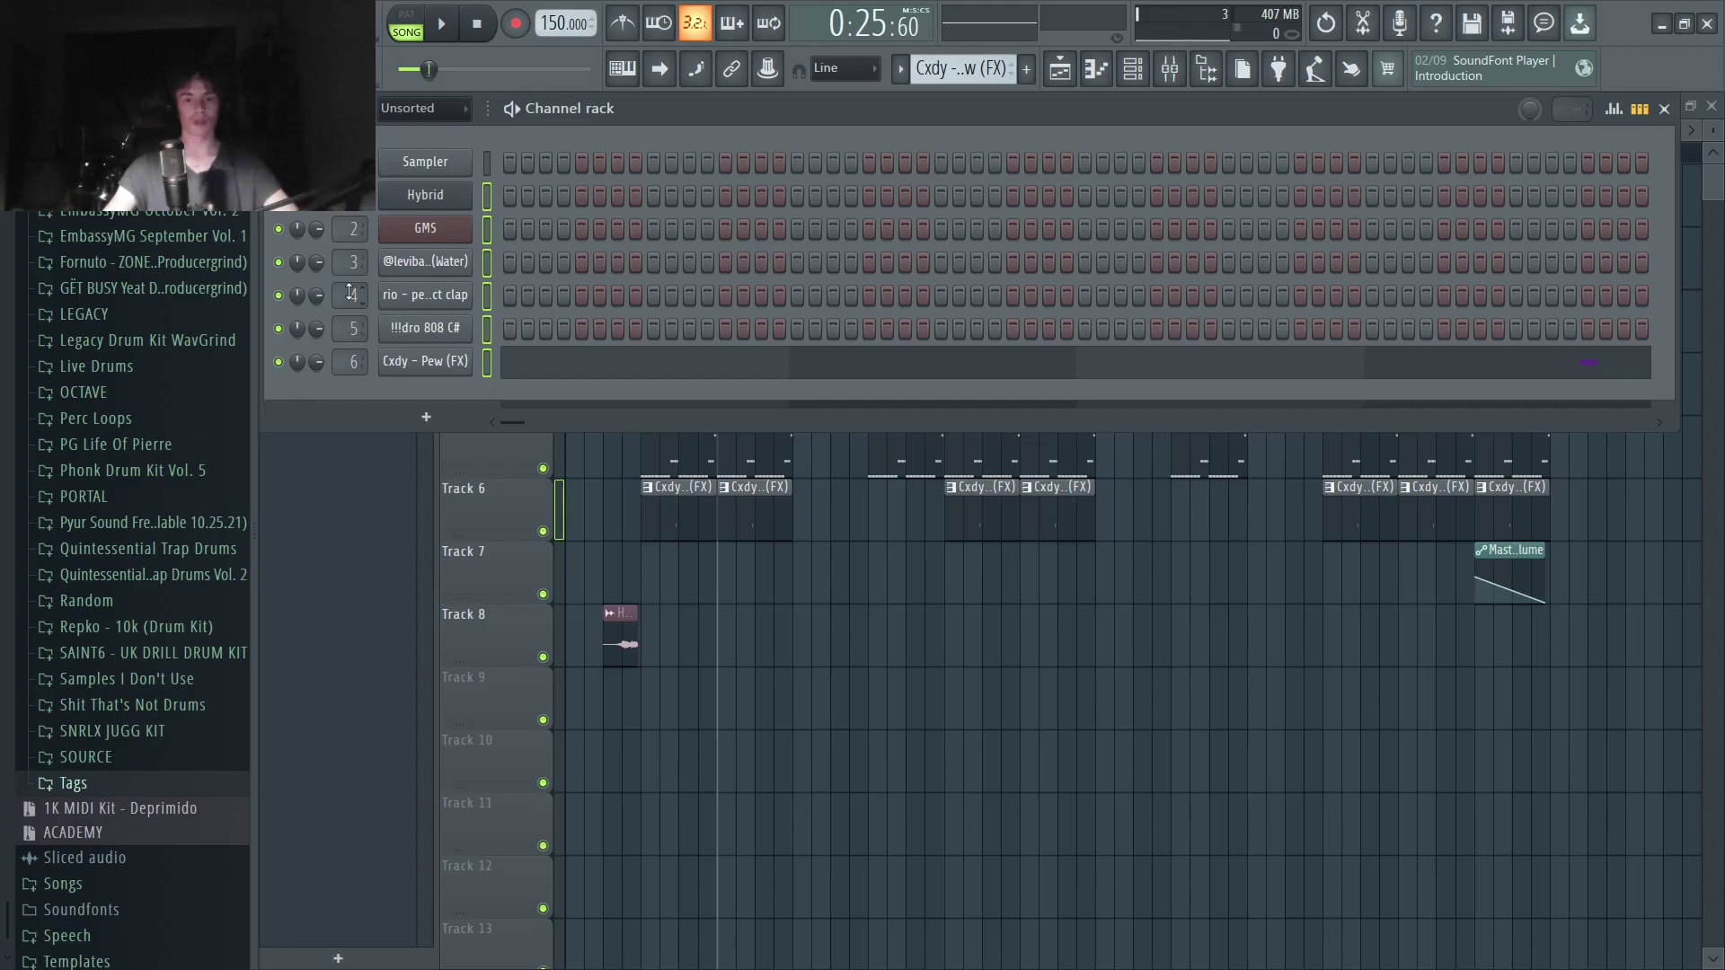
key(F9)
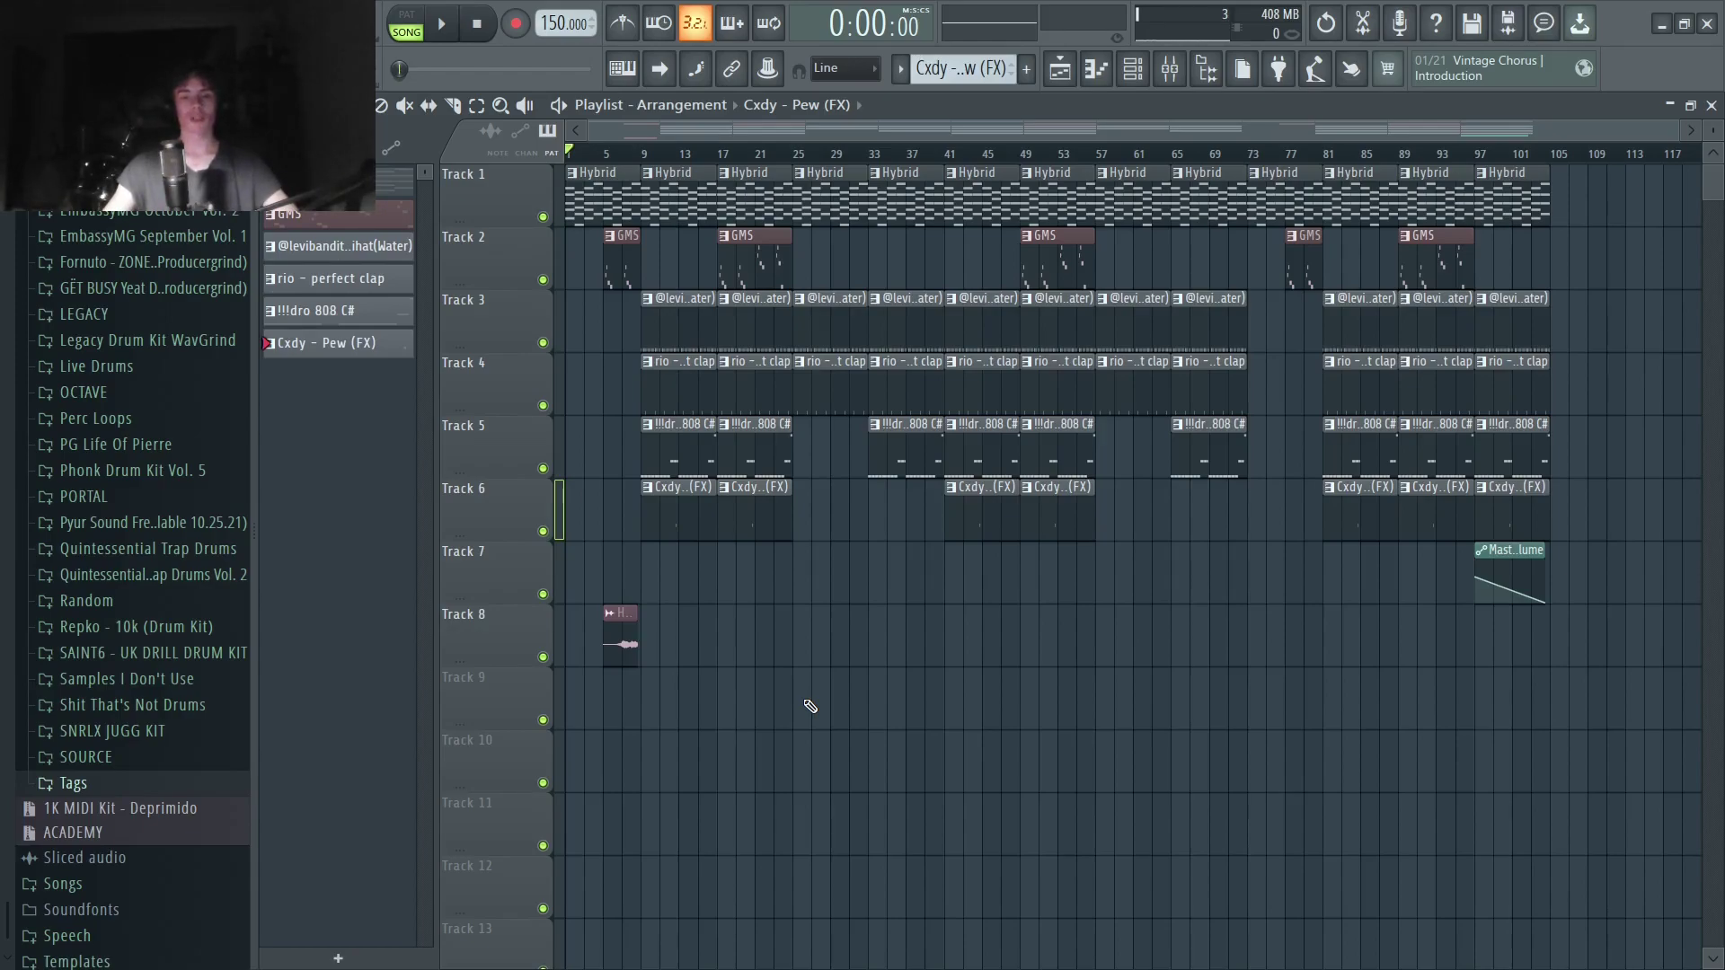
Play the 150 BPM arrangement in the playlist from the beginning.
key(space)
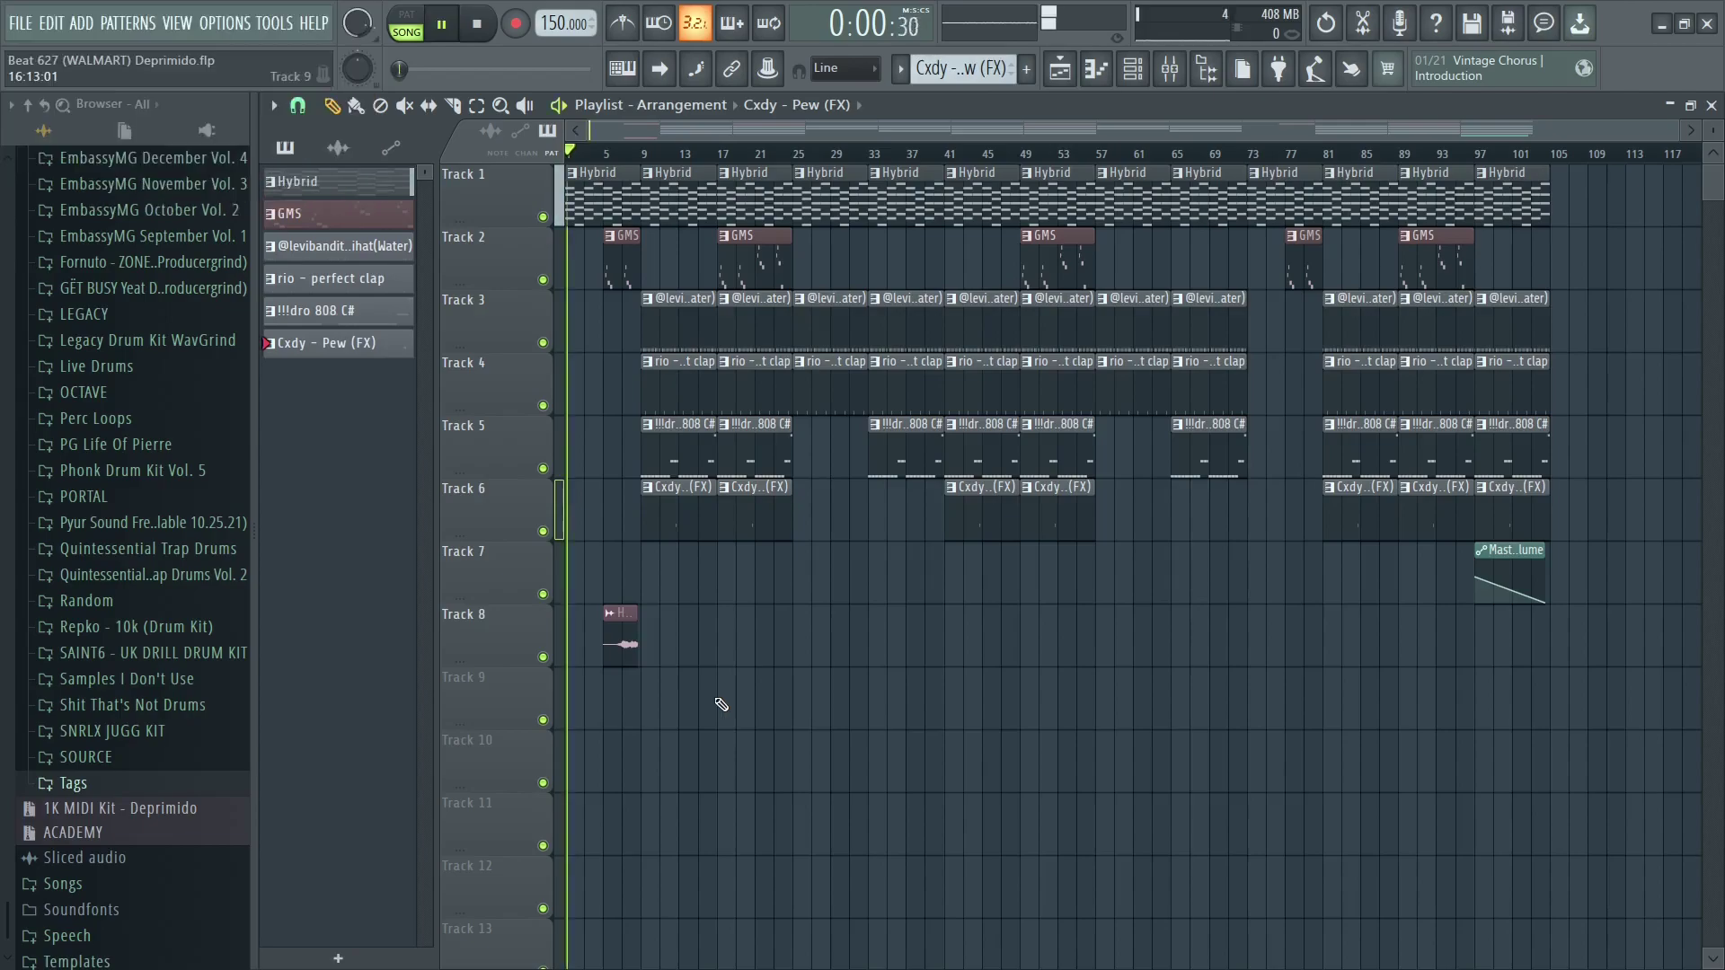